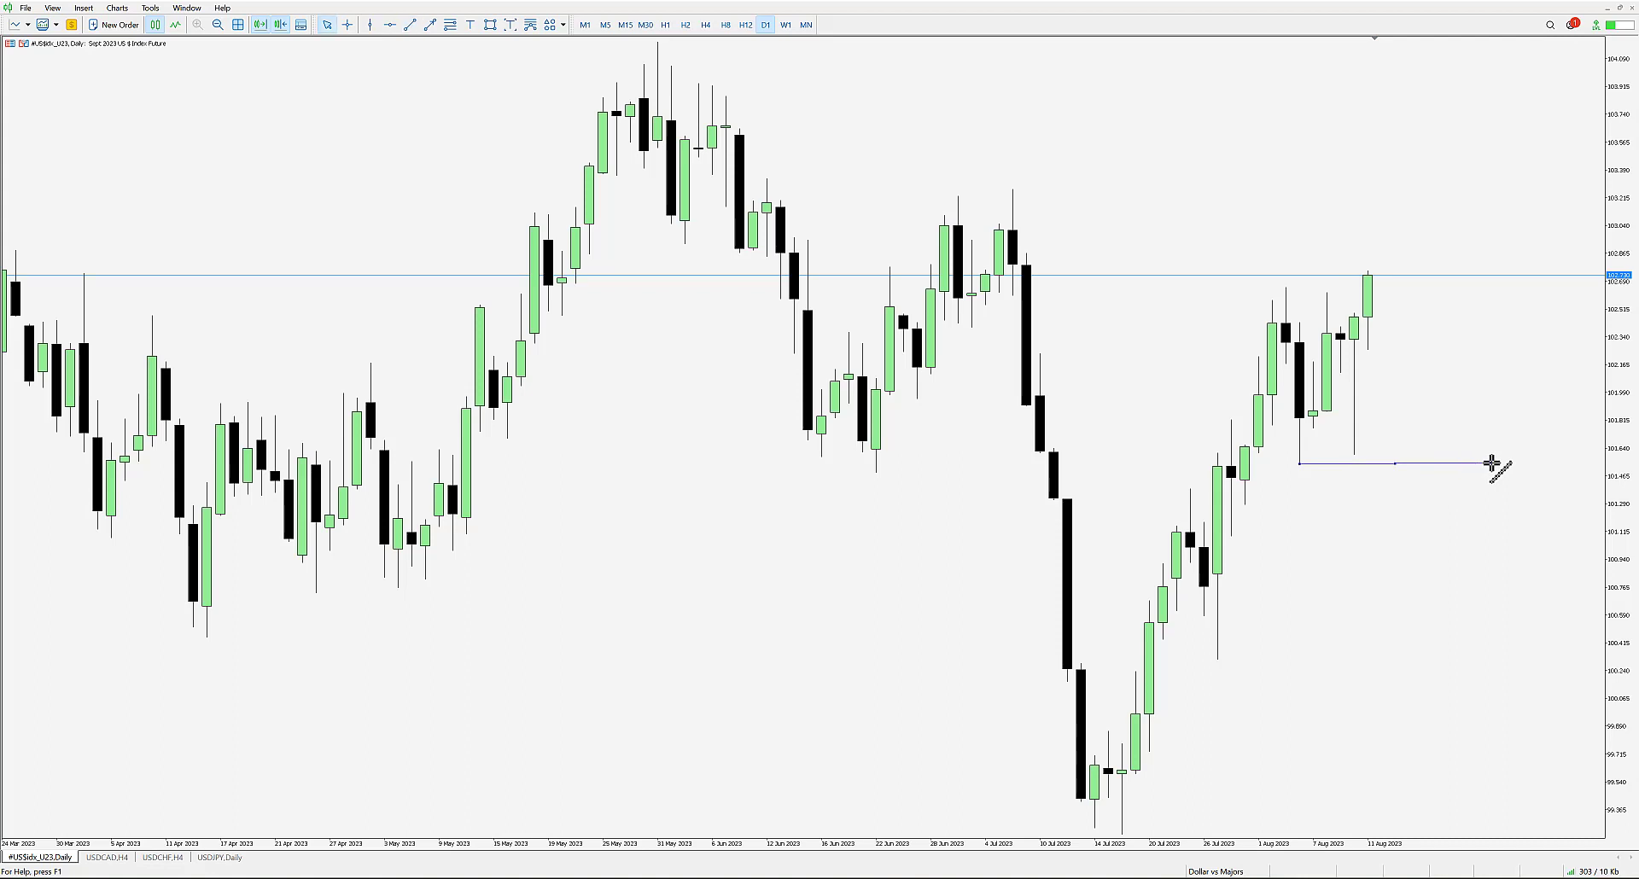
- Make the trendline at the 4 August low horizontal by matching its end value to its start value
right_click(1395, 463)
left_click(1434, 479)
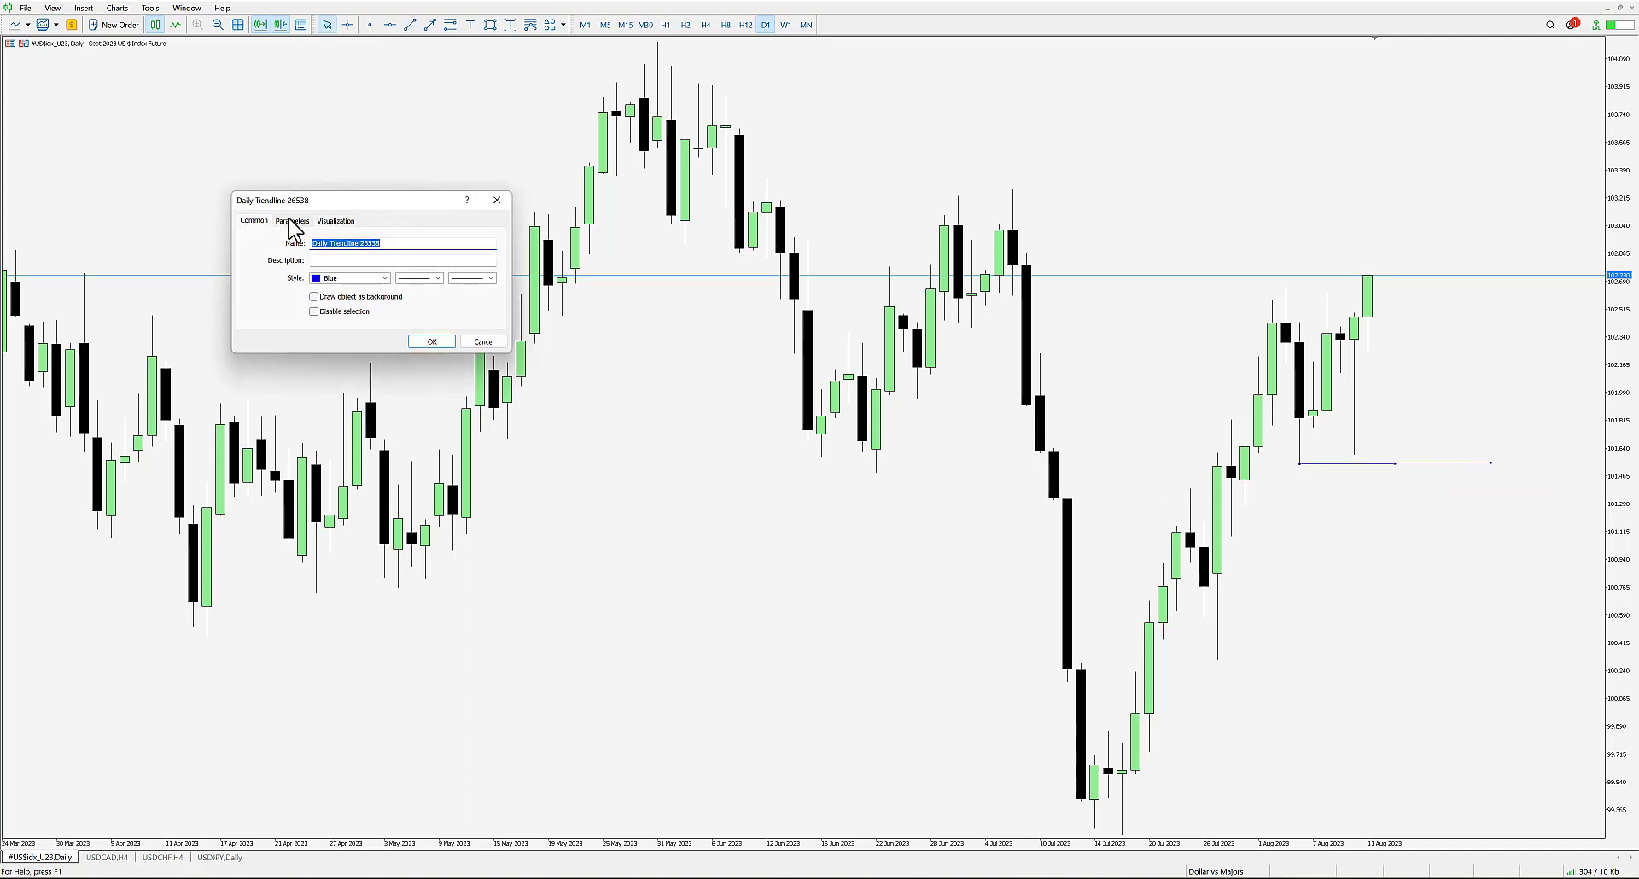
left_click(292, 221)
left_click(475, 260)
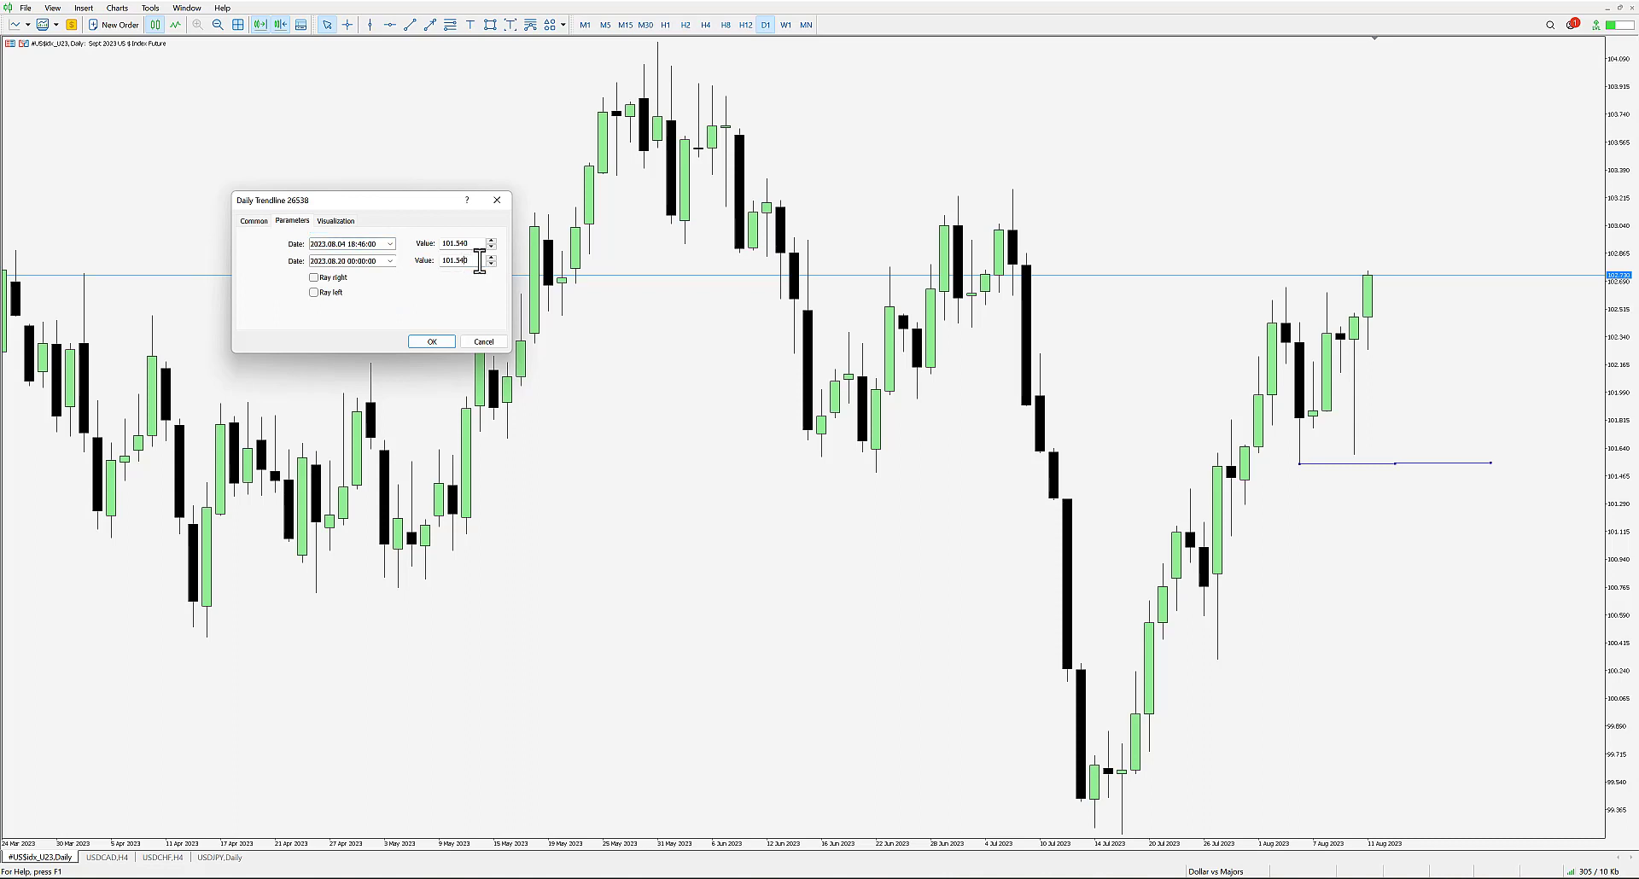
left_click(432, 341)
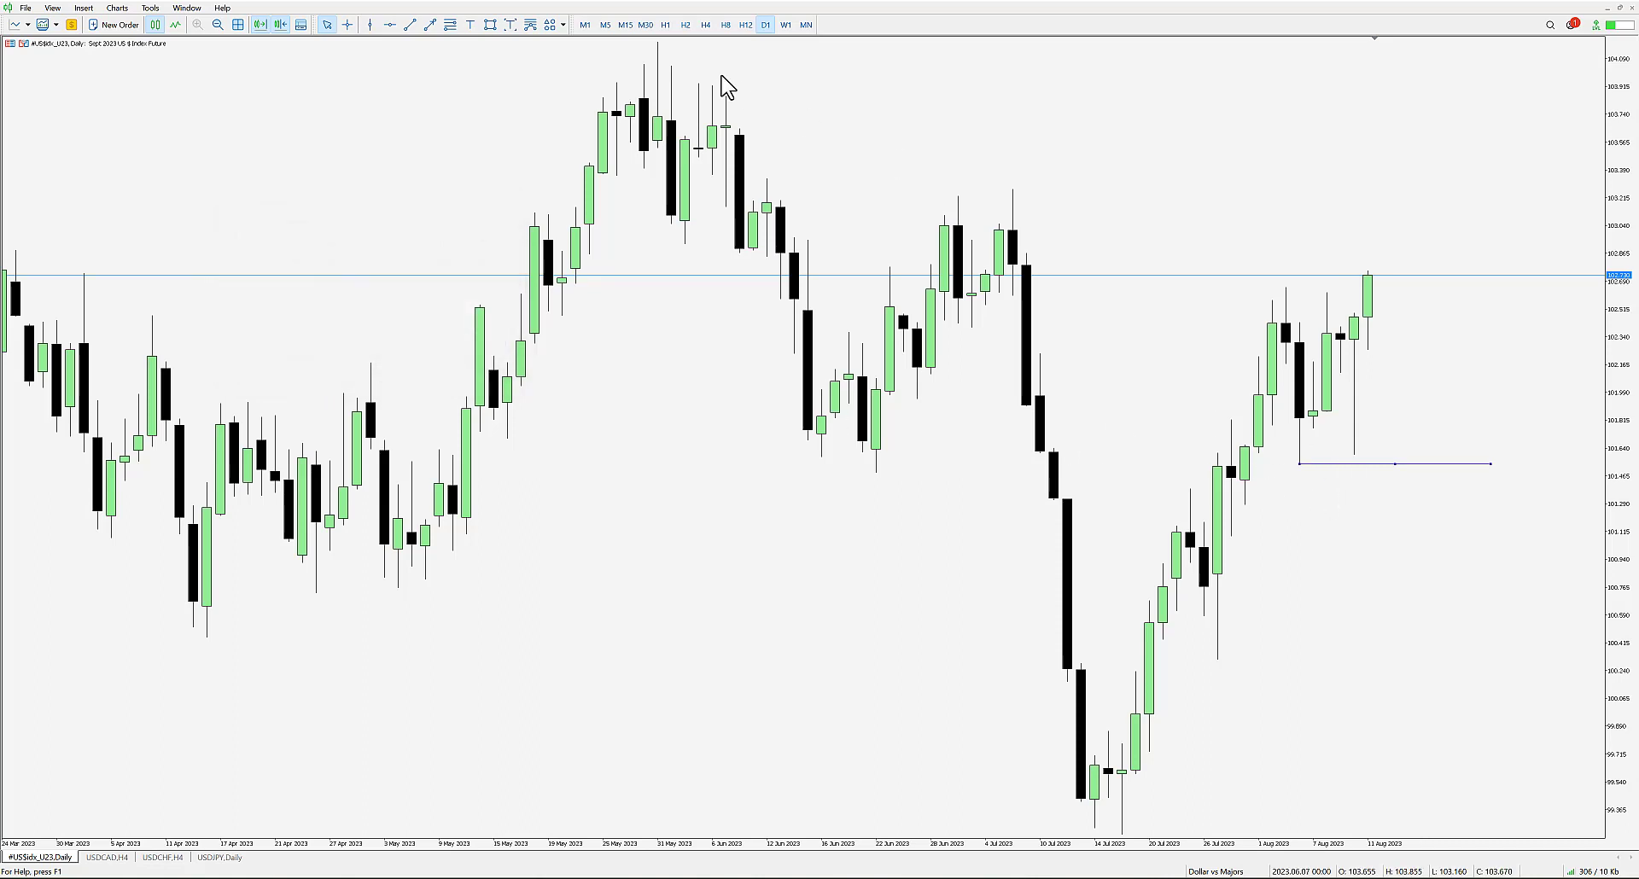
left_click(1393, 464)
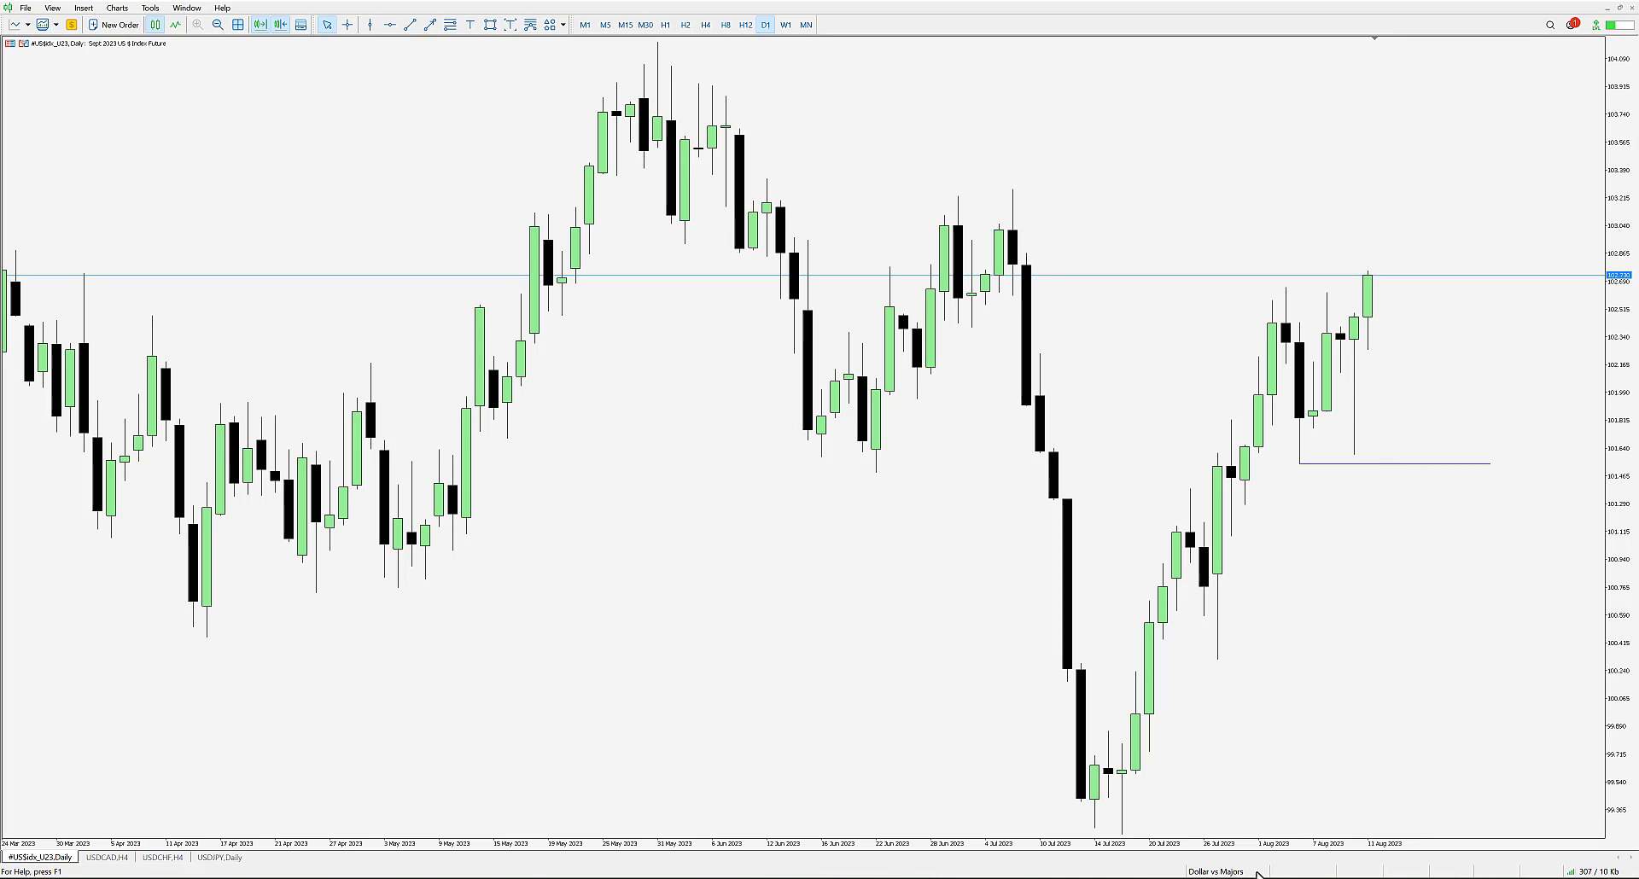
- Load the Majors vs Dollar profile and enlarge the EURUSD daily candles to cover late March to August 2023
left_click(1229, 871)
left_click(1268, 848)
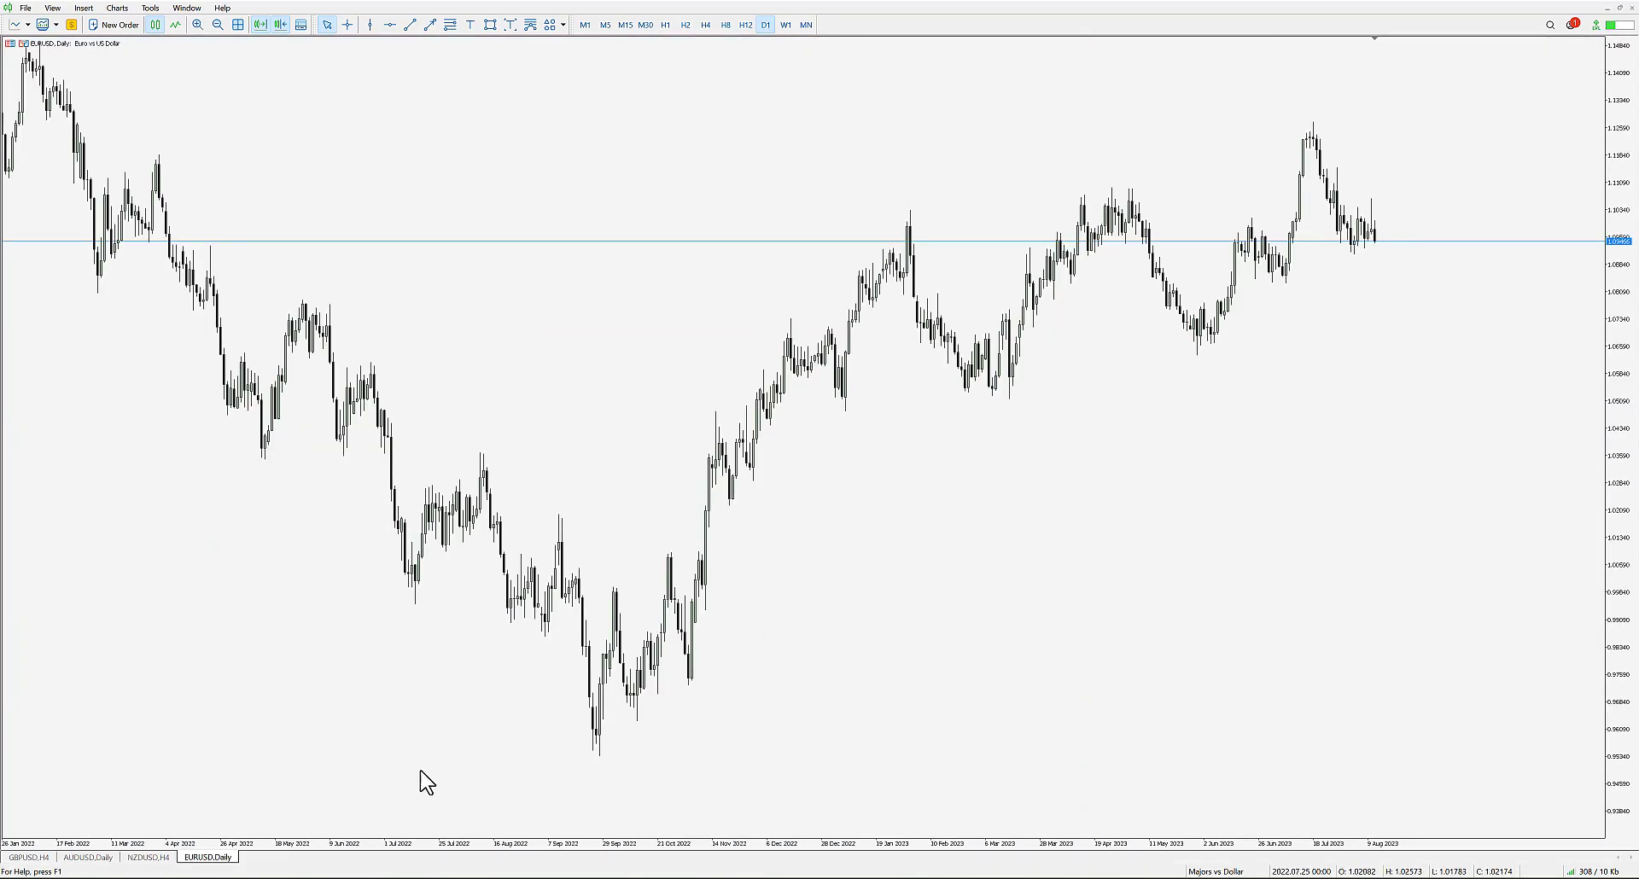
left_click(197, 24)
left_click(197, 25)
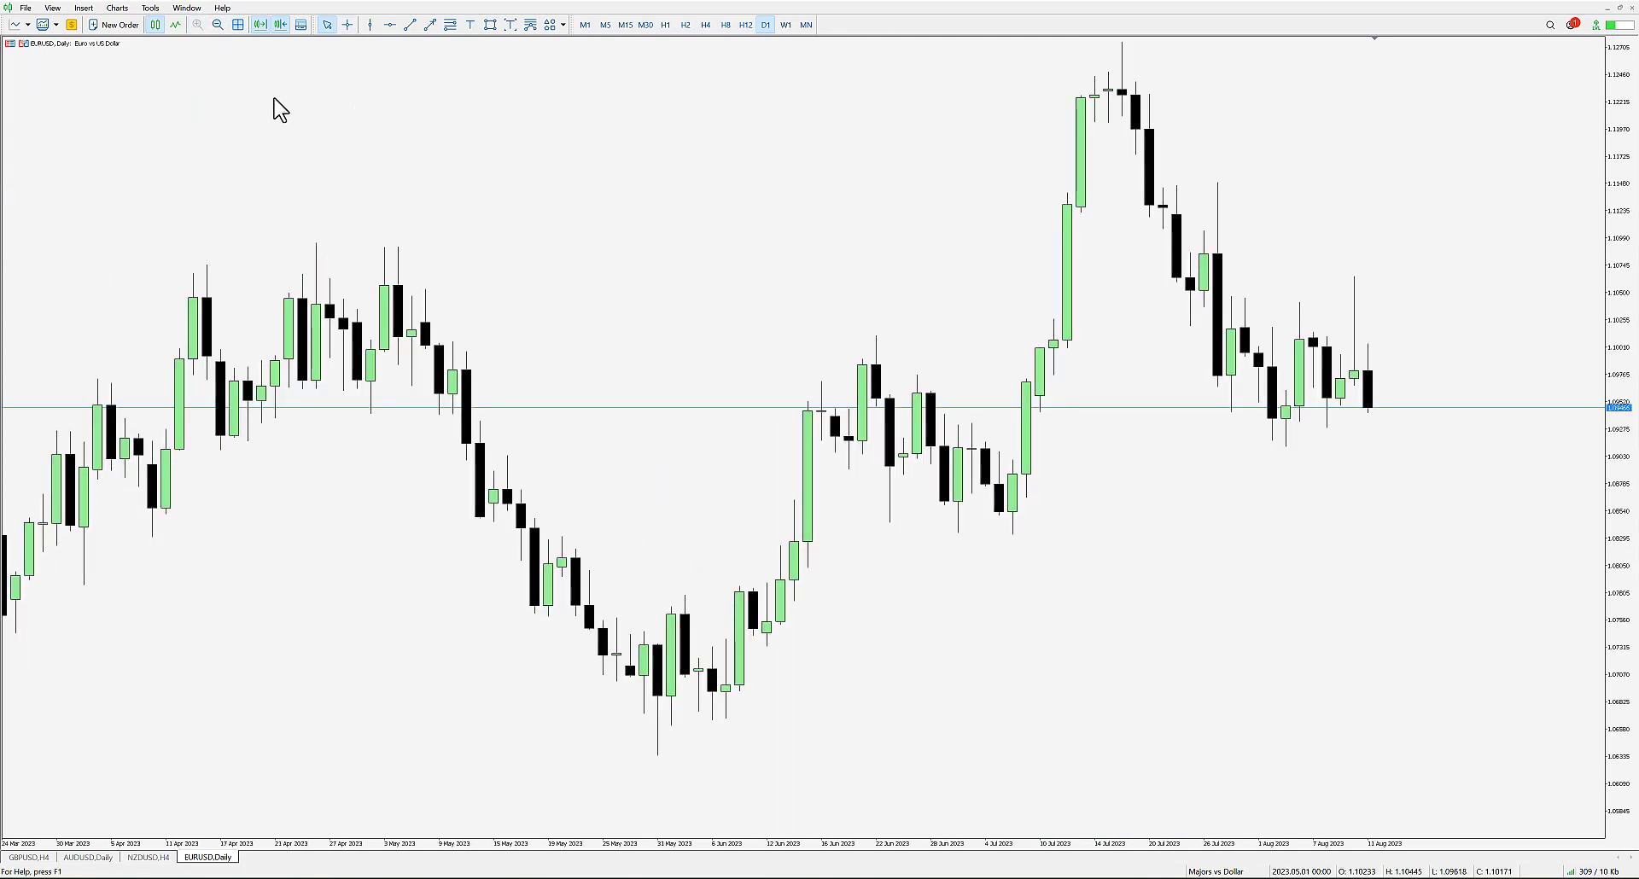
- Locate the 4 August candle and draw a near-horizontal trendline from its high to about 19 August
left_click(346, 25)
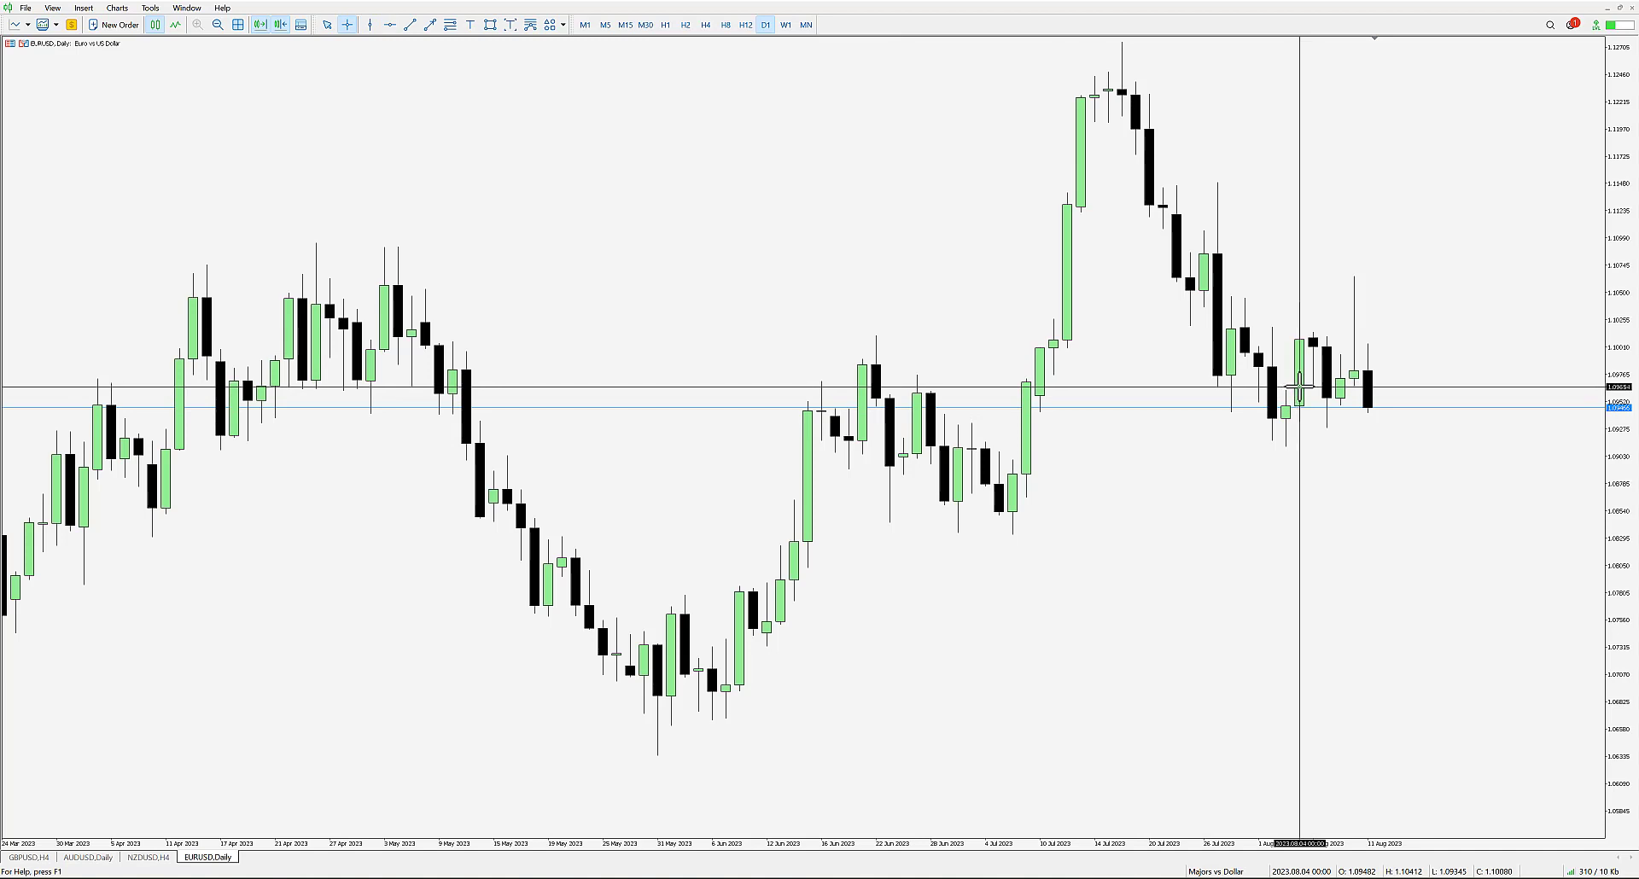
left_click(409, 25)
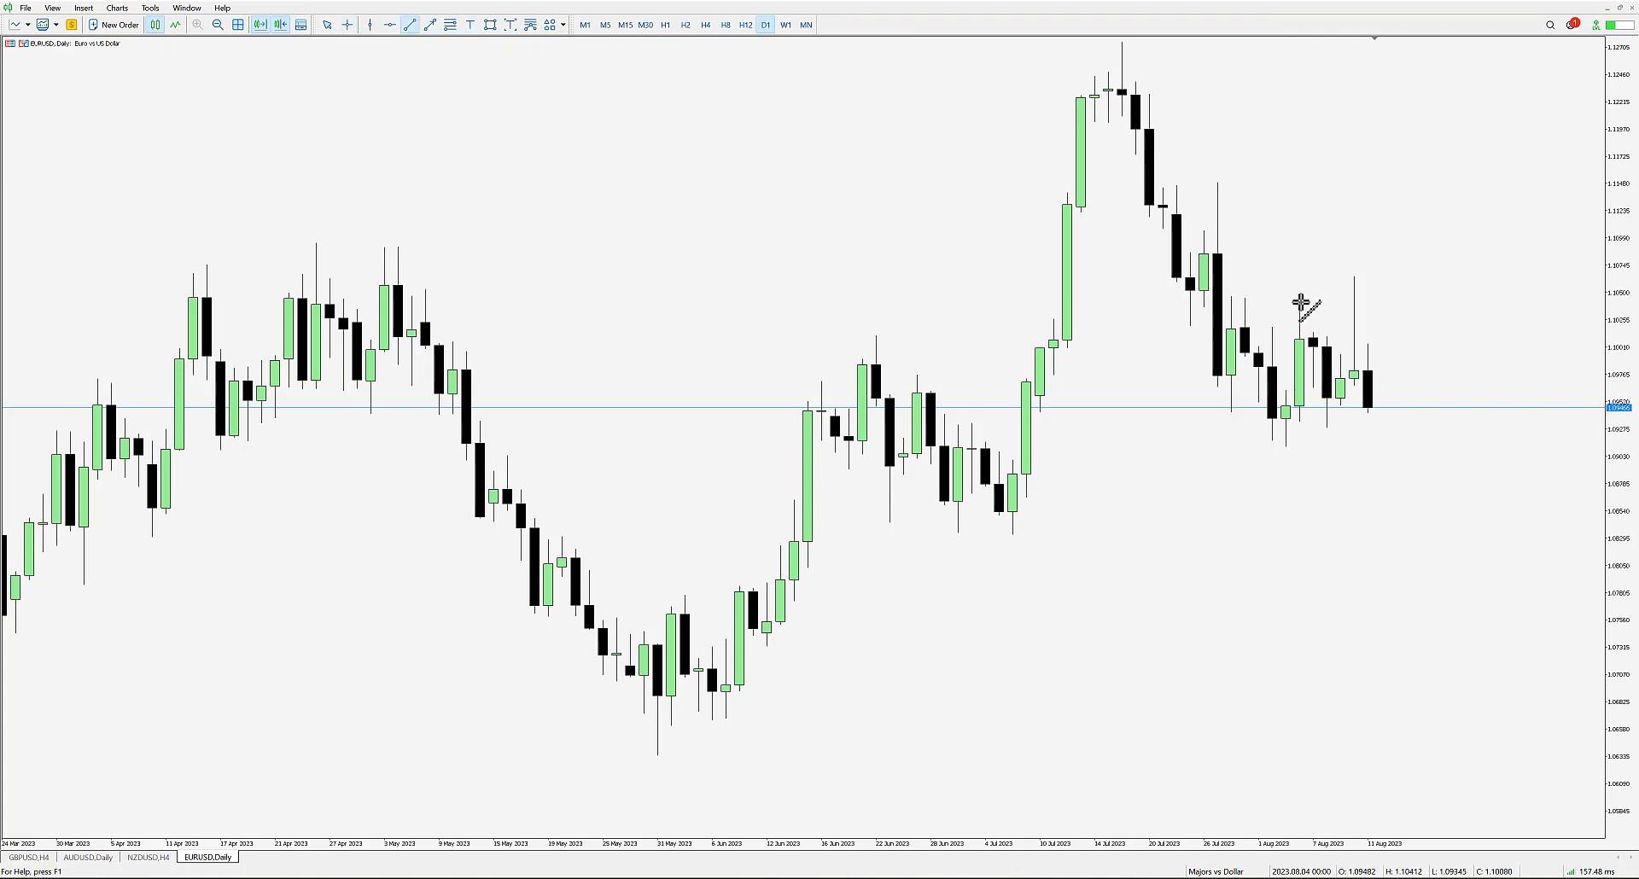
left_click_drag(1298, 303, 1477, 303)
- Level the EURUSD trendline by copying its start value, 1.10412, into its end value
right_click(1384, 302)
left_click(1408, 311)
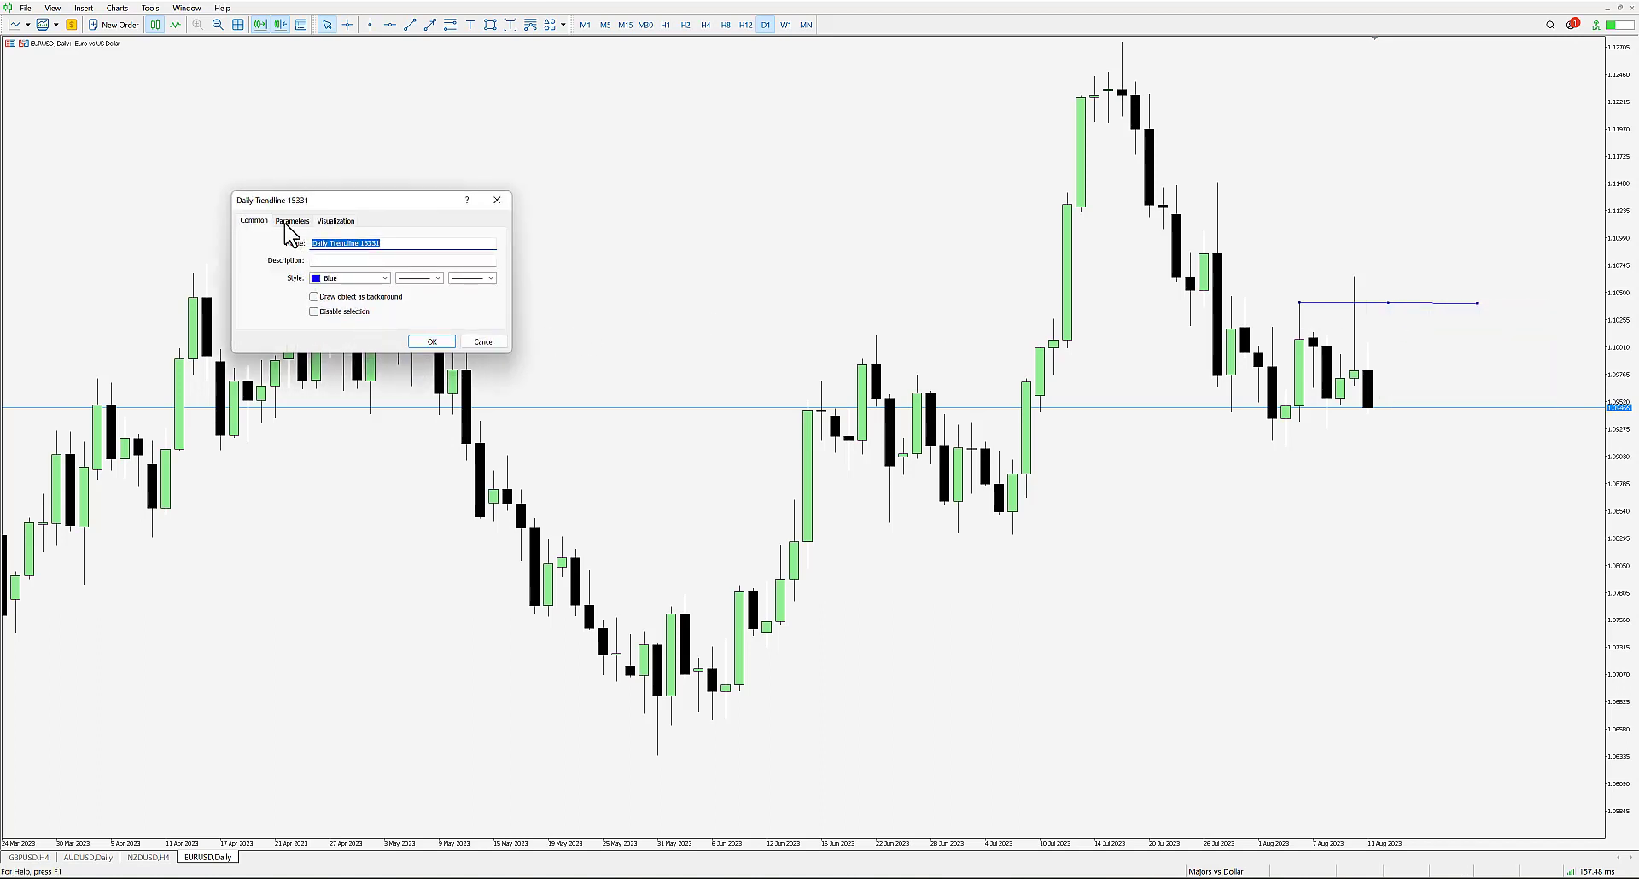
left_click(292, 221)
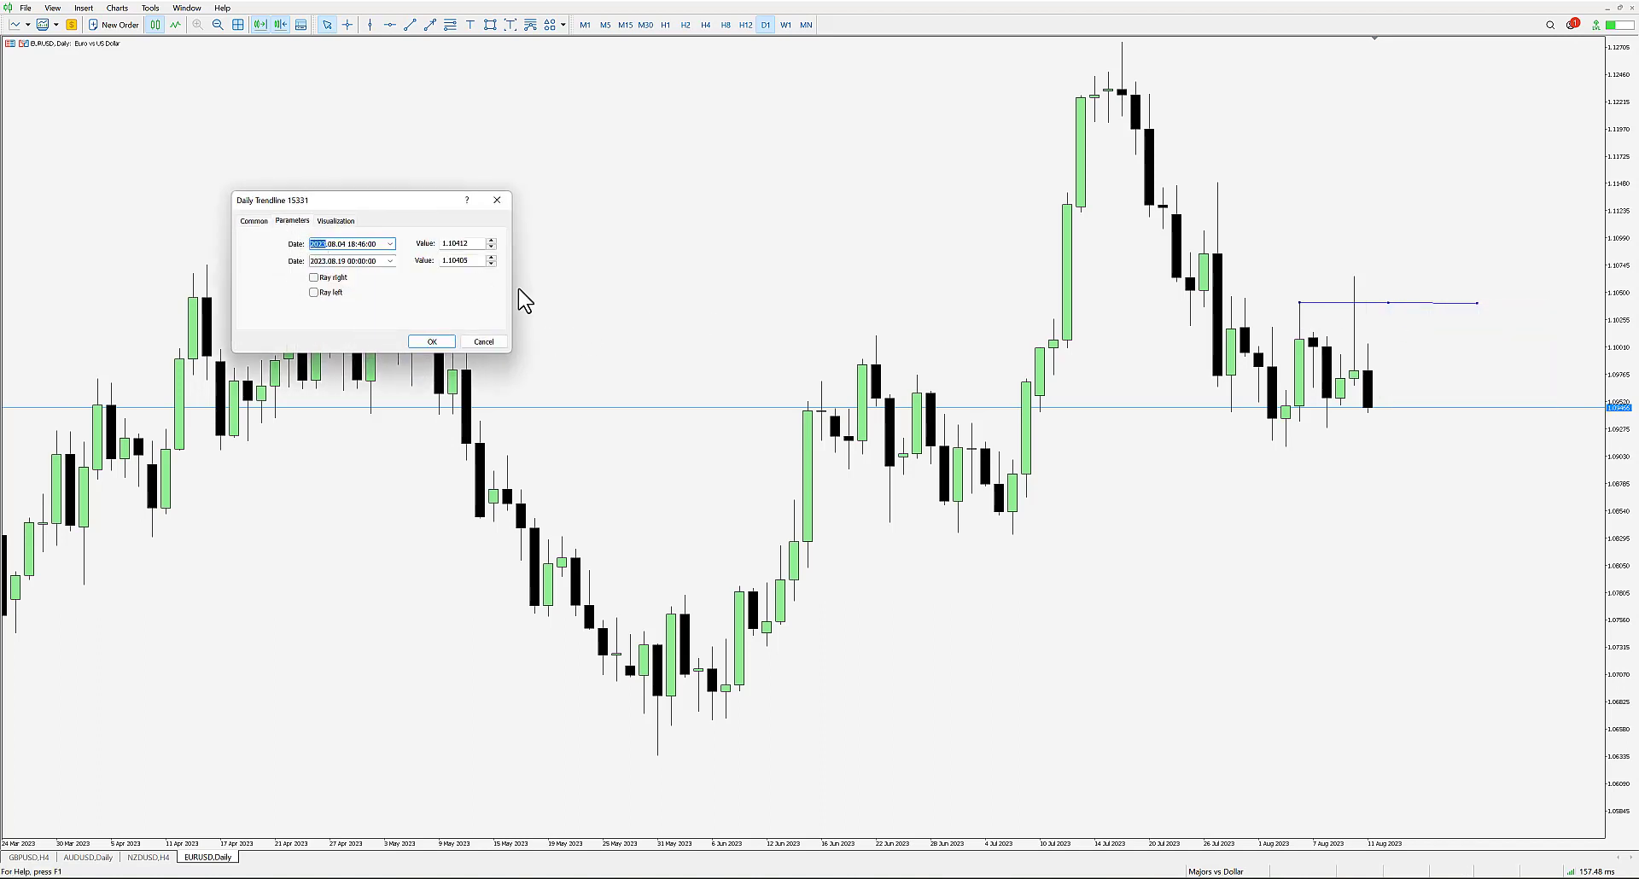
double_click(479, 244)
key("ctrl+c")
left_click(475, 260)
left_click_drag(476, 260, 410, 262)
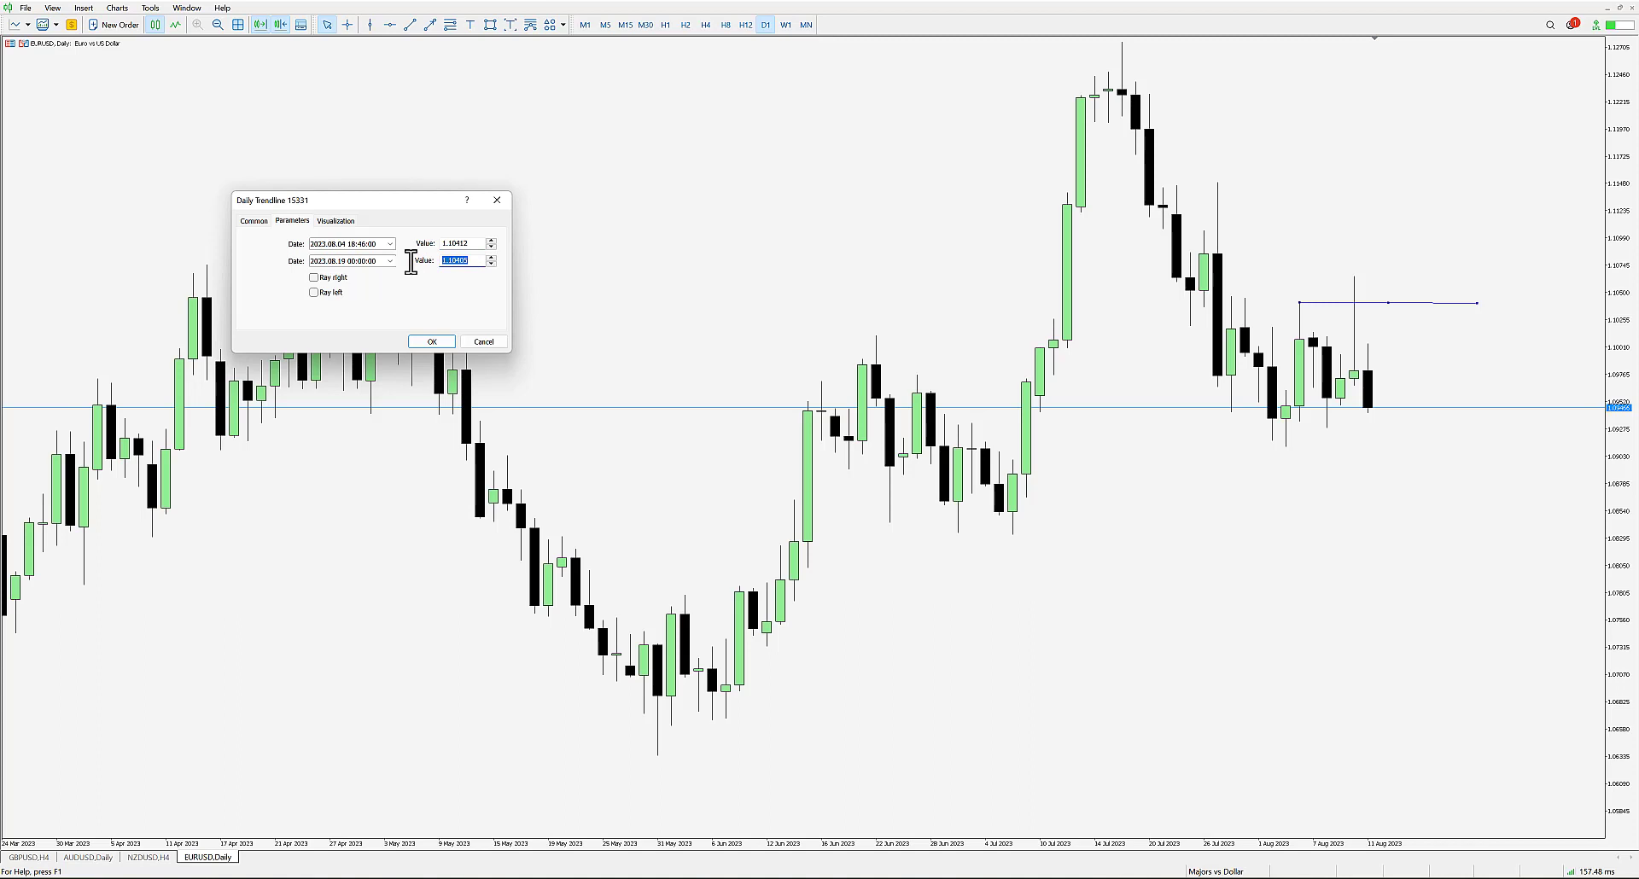
key("ctrl+v")
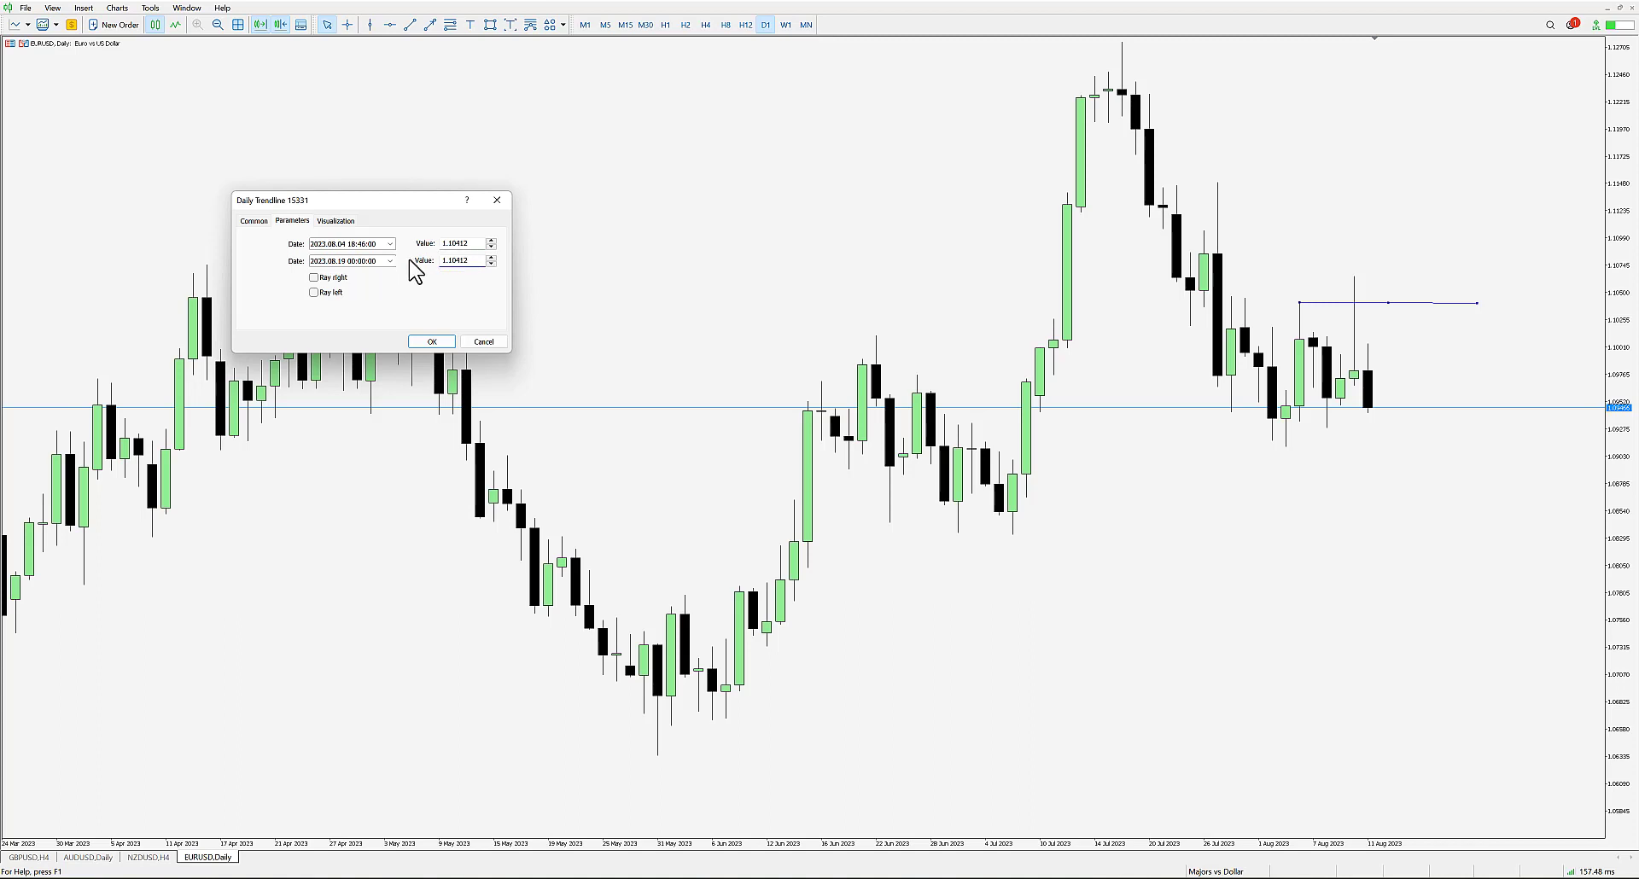
left_click(432, 341)
left_click(1302, 401)
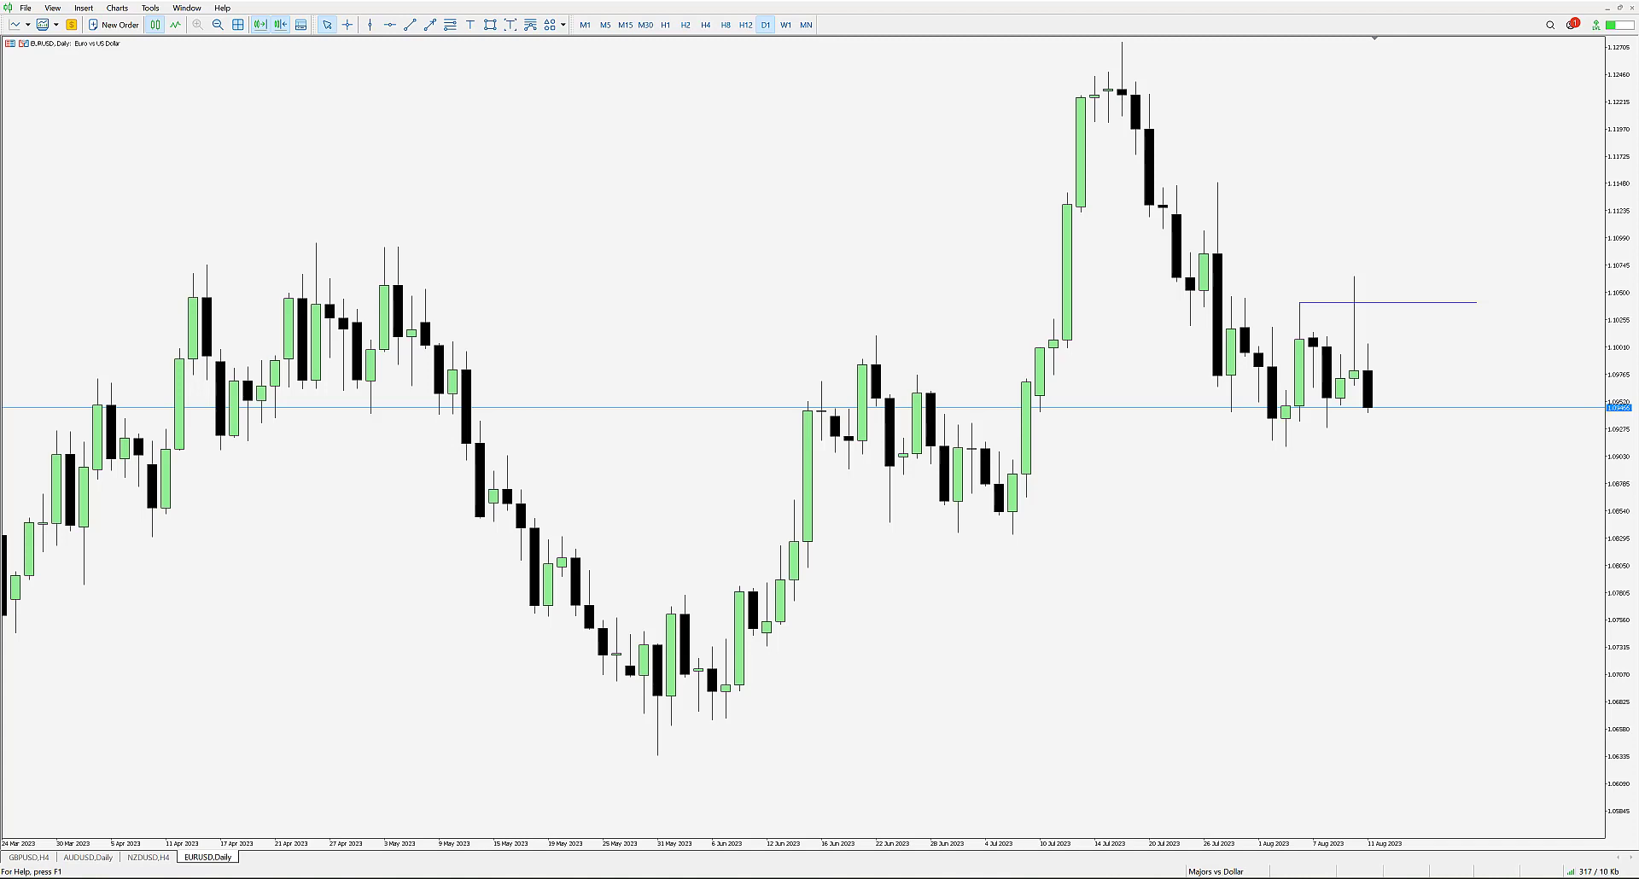
- Shade a rectangular zone at the height of the 26 July candle's body, extending from 27 July to about the trendline's end
left_click(490, 26)
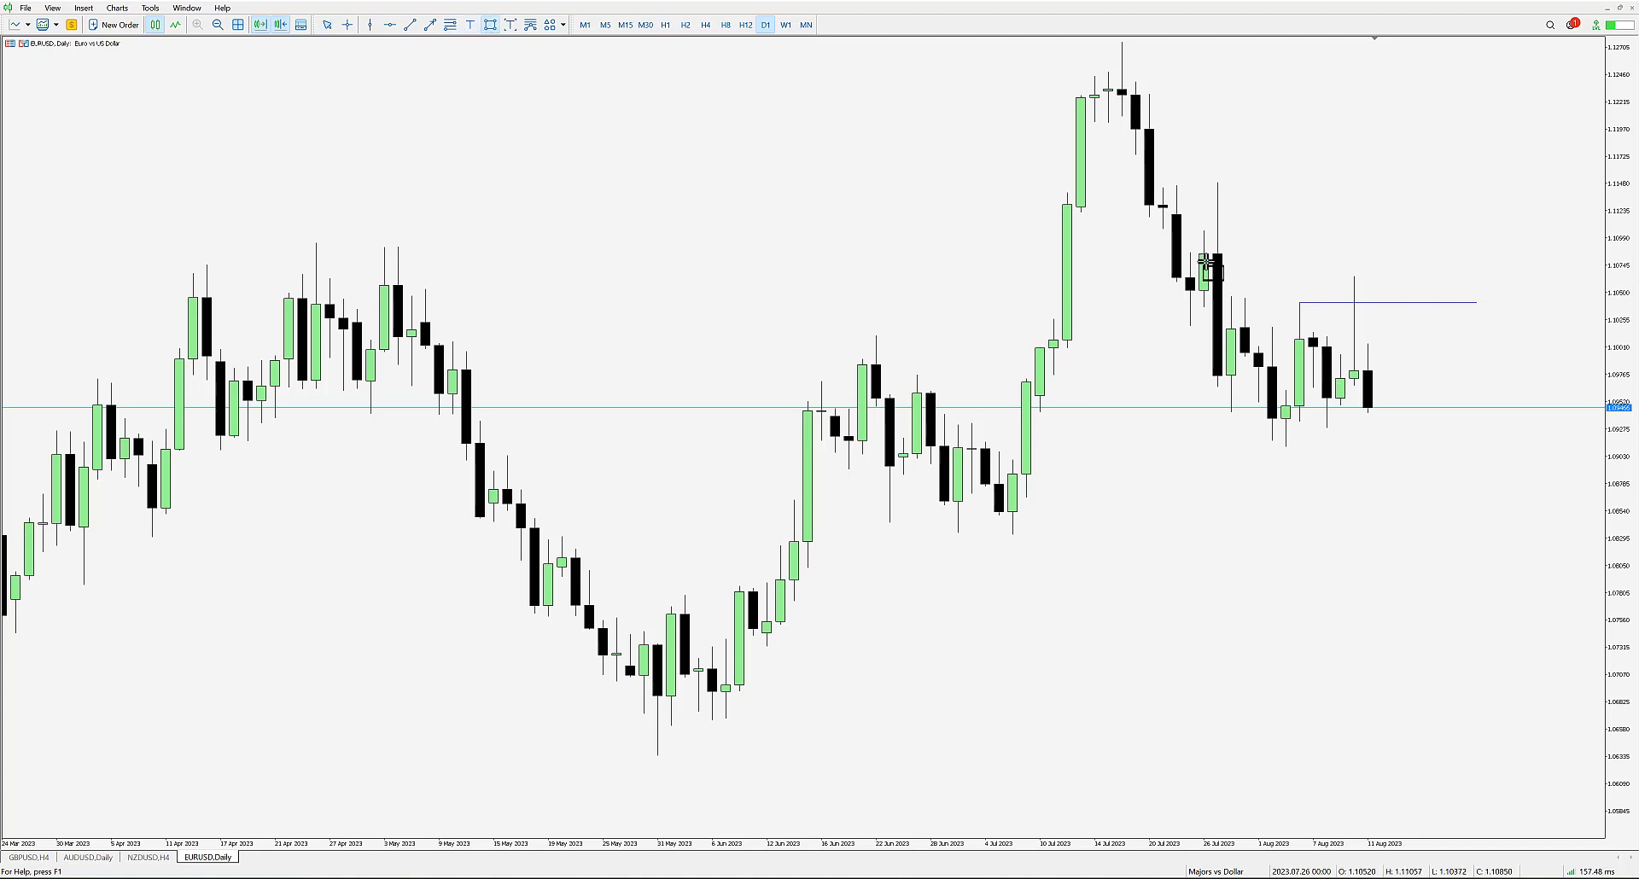
left_click_drag(1216, 253, 1492, 287)
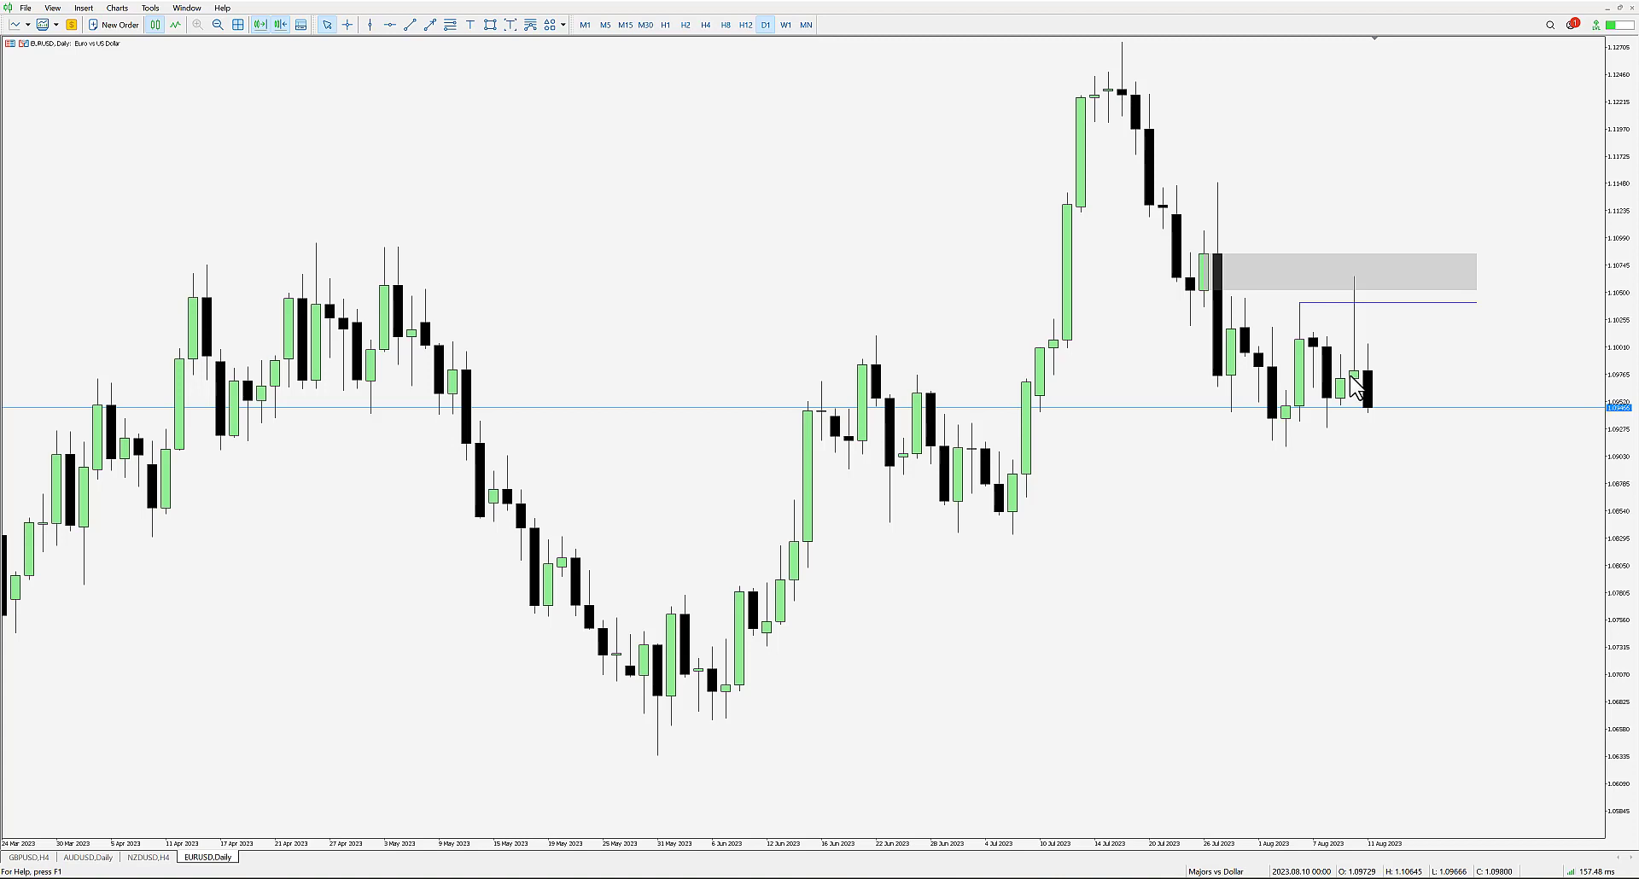
- Load the Dollar vs Majors profile and shade a thin rectangle just below the dollar index trendline, from late July to the line's end
left_click(1221, 871)
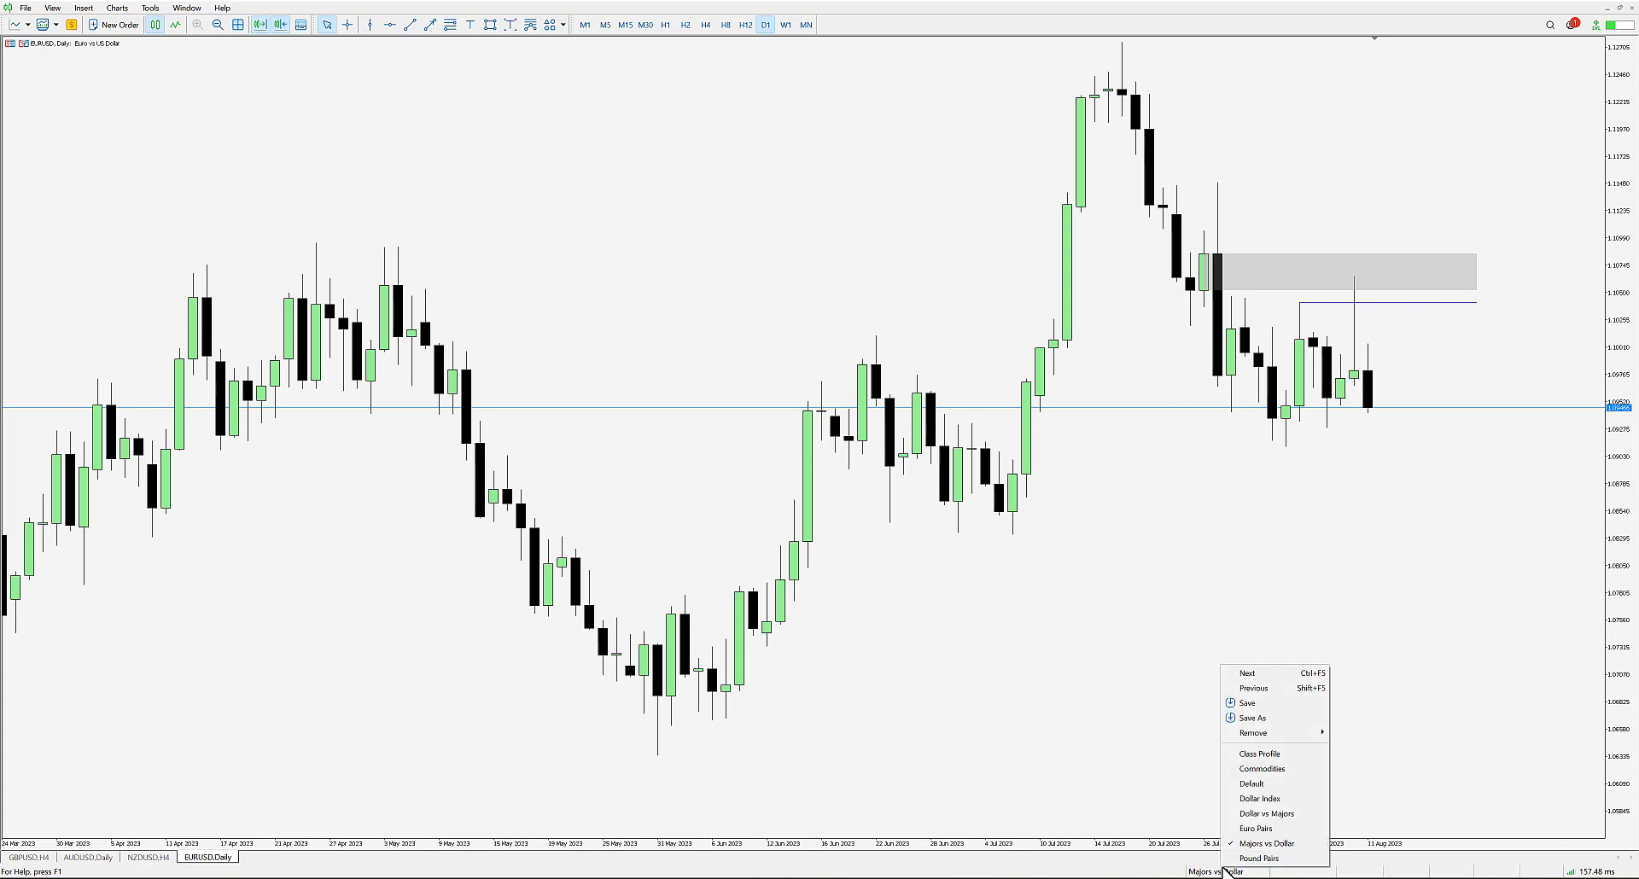
left_click(1260, 816)
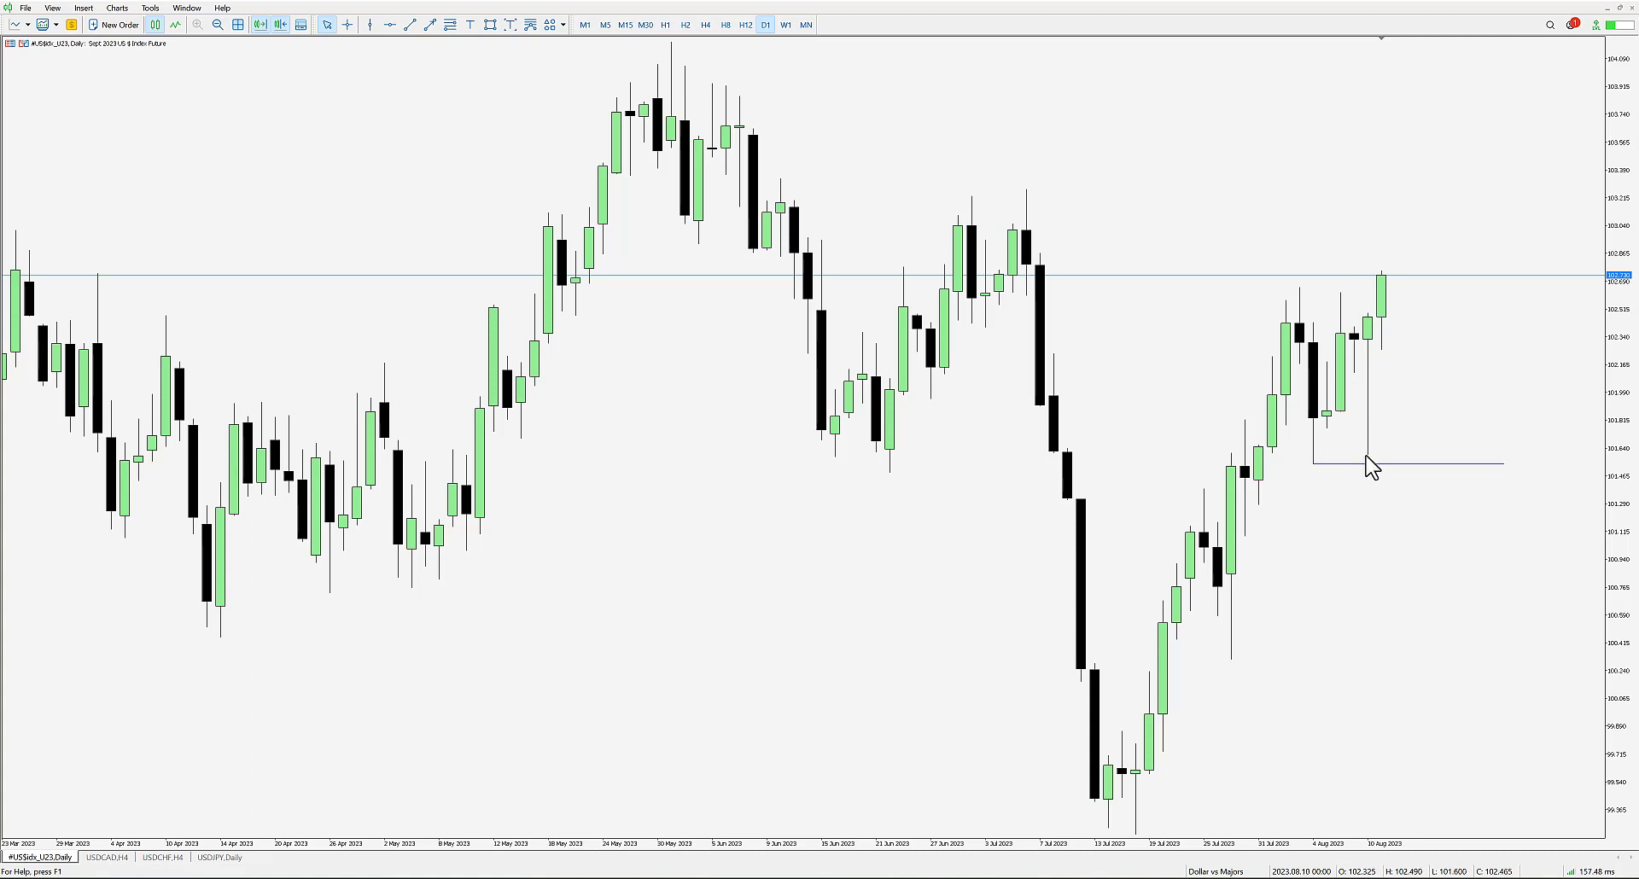
left_click(487, 27)
left_click_drag(1245, 467, 1503, 478)
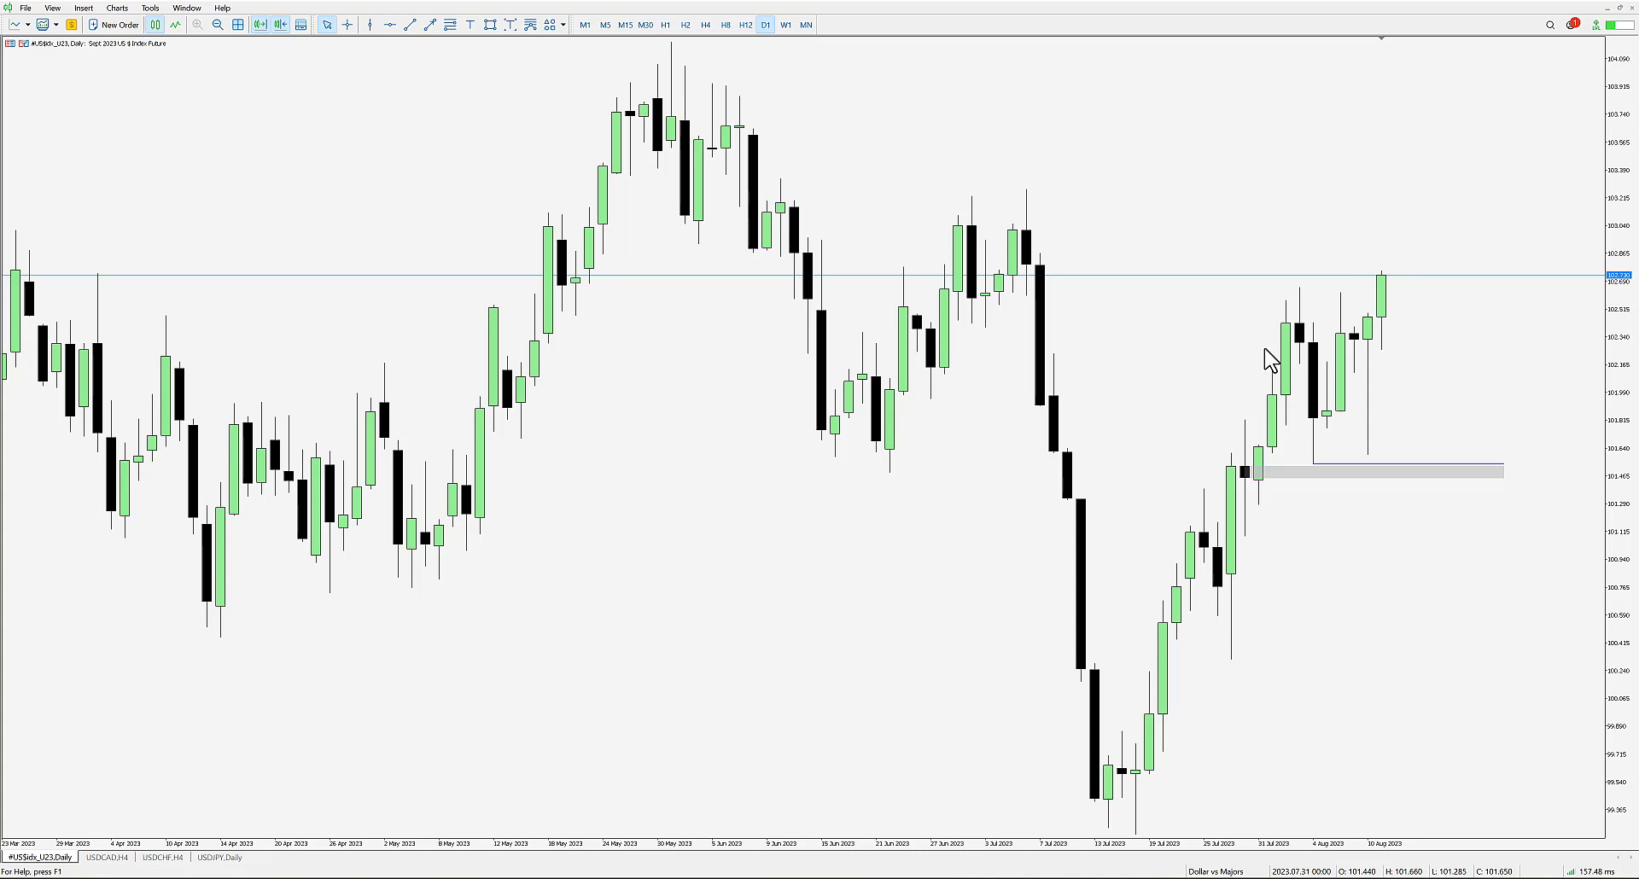
- Draw a trendline from the 6 July high to about 20 August and place a vertical line at its end
left_click(410, 25)
left_click_drag(1026, 189, 1504, 191)
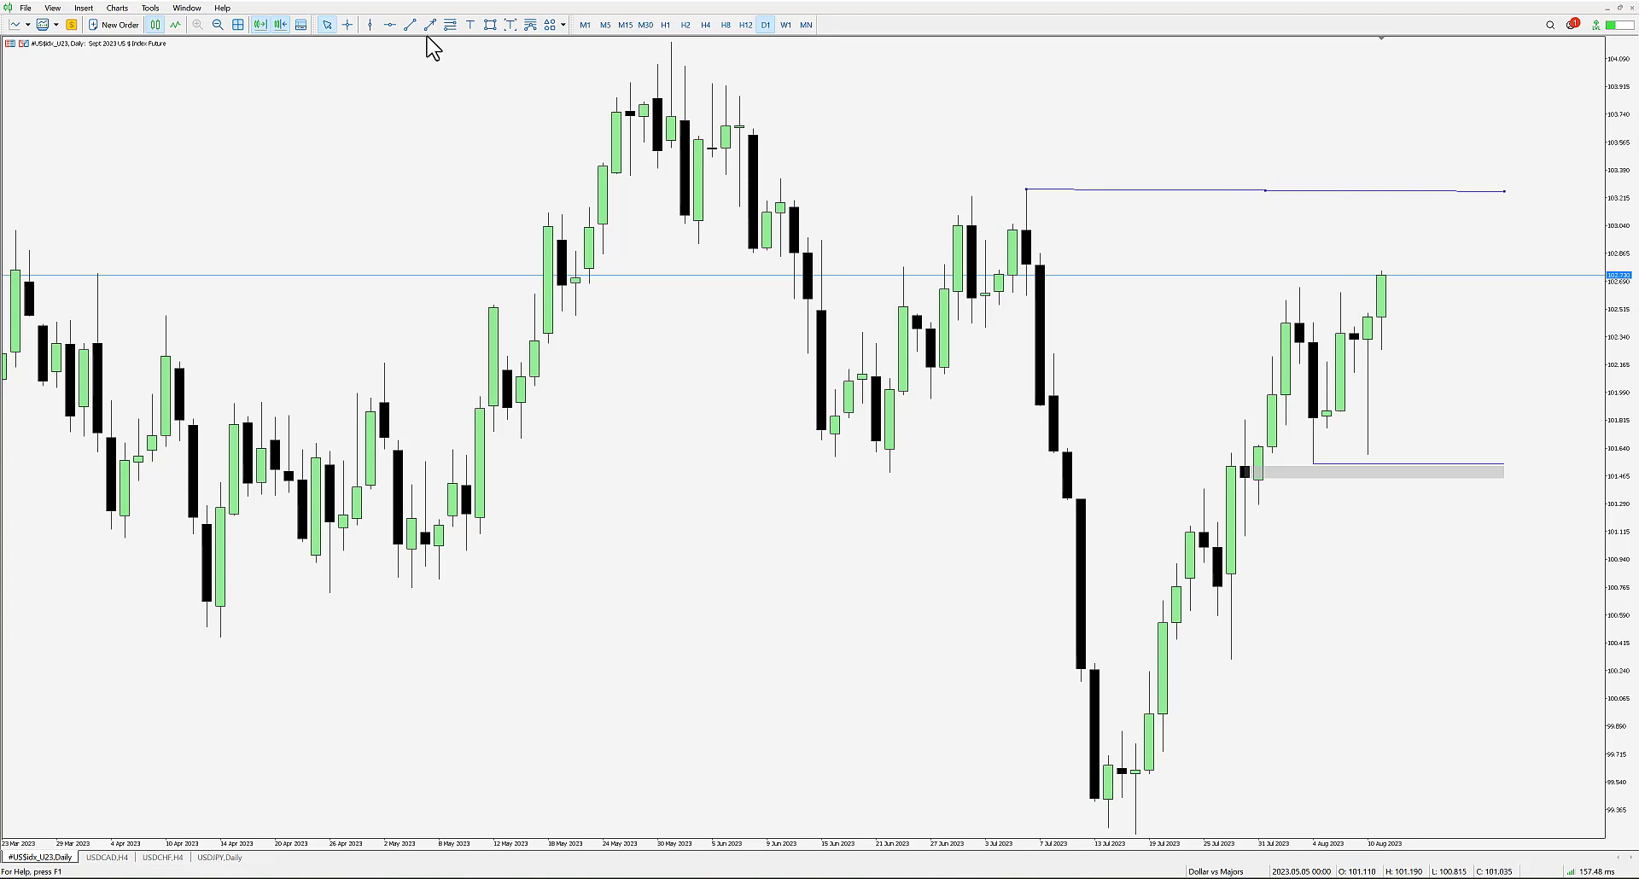
left_click(370, 25)
left_click(1524, 300)
left_click_drag(1517, 303, 1504, 308)
- Level the trendline at the 6 July high by setting its end value to 103.270
right_click(1266, 193)
left_click(1286, 199)
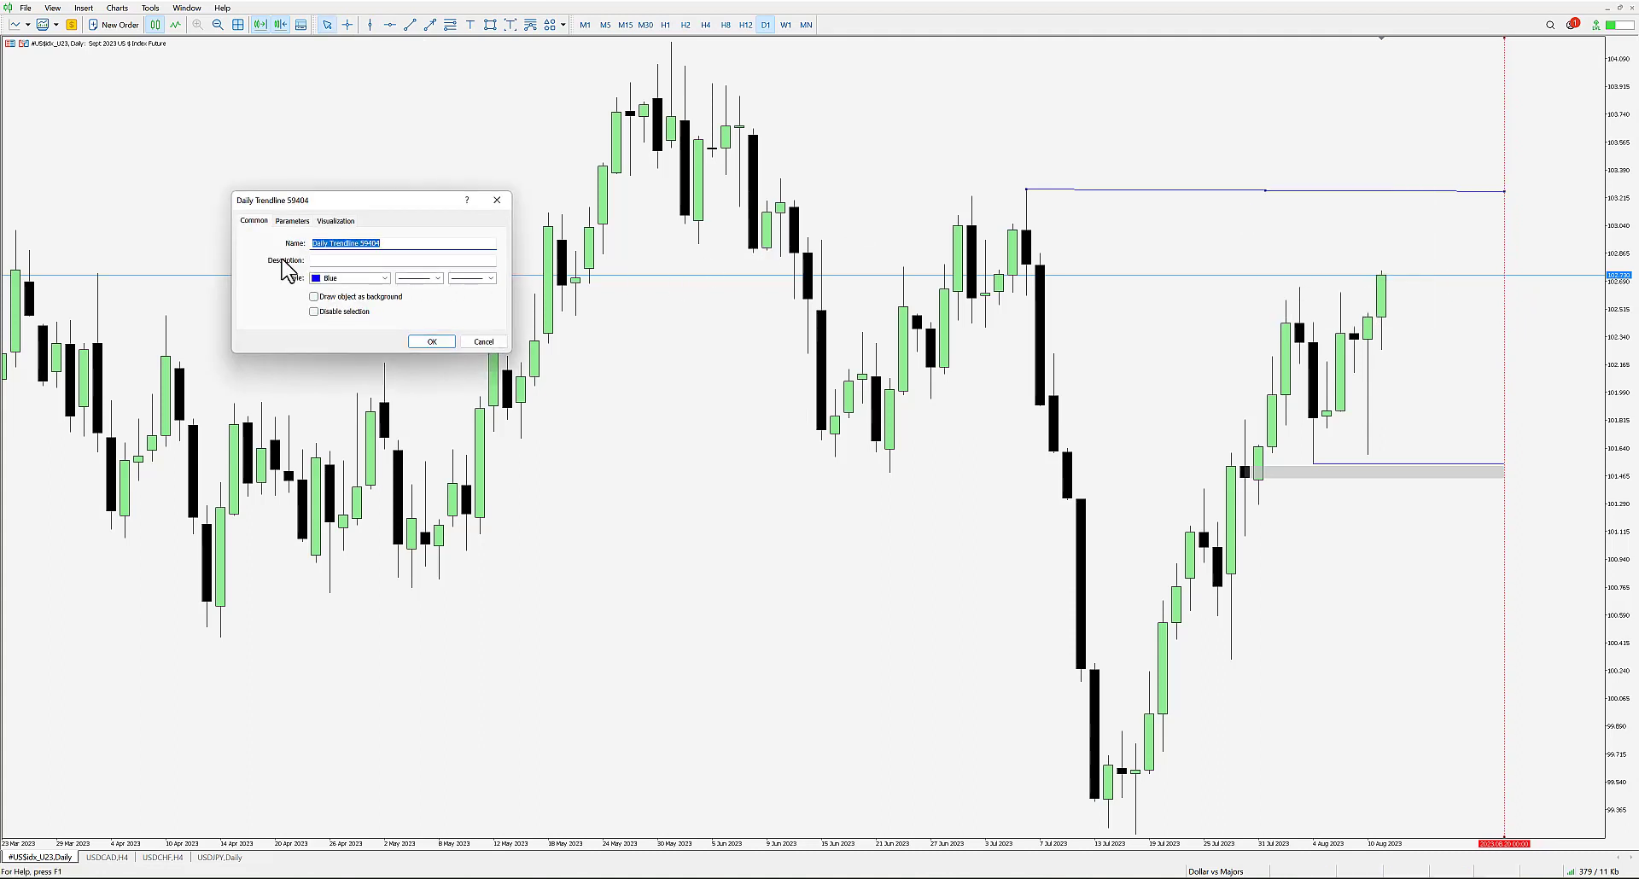
left_click(292, 220)
left_click(478, 263)
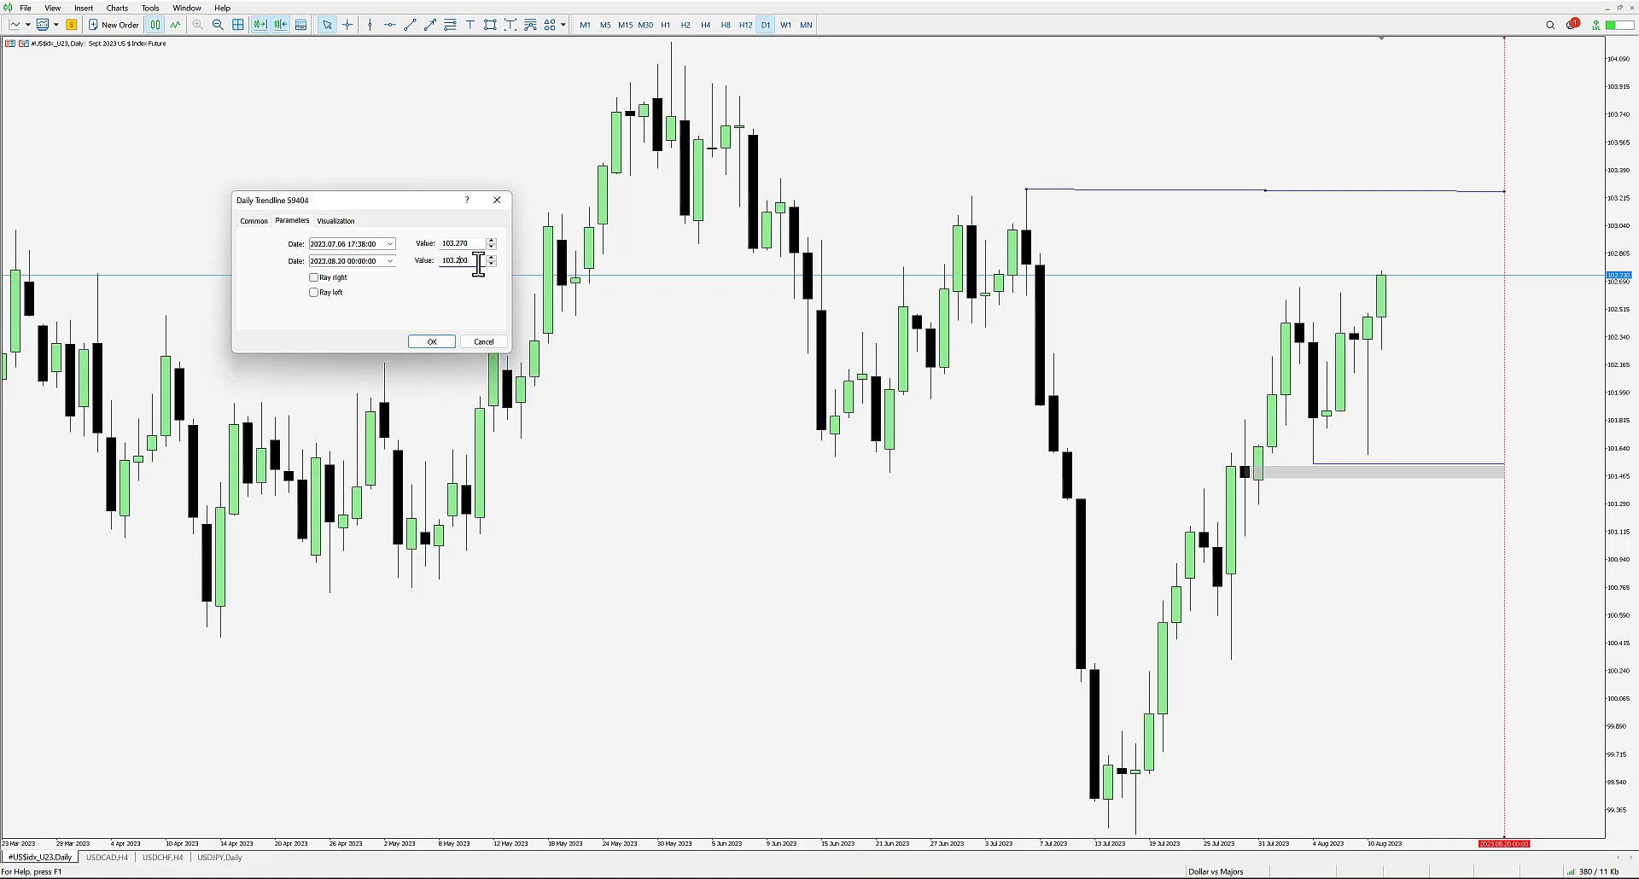
left_click(425, 343)
- Mark the 6 July high with a Stop Sign symbol just above the trendline's start
left_click(562, 25)
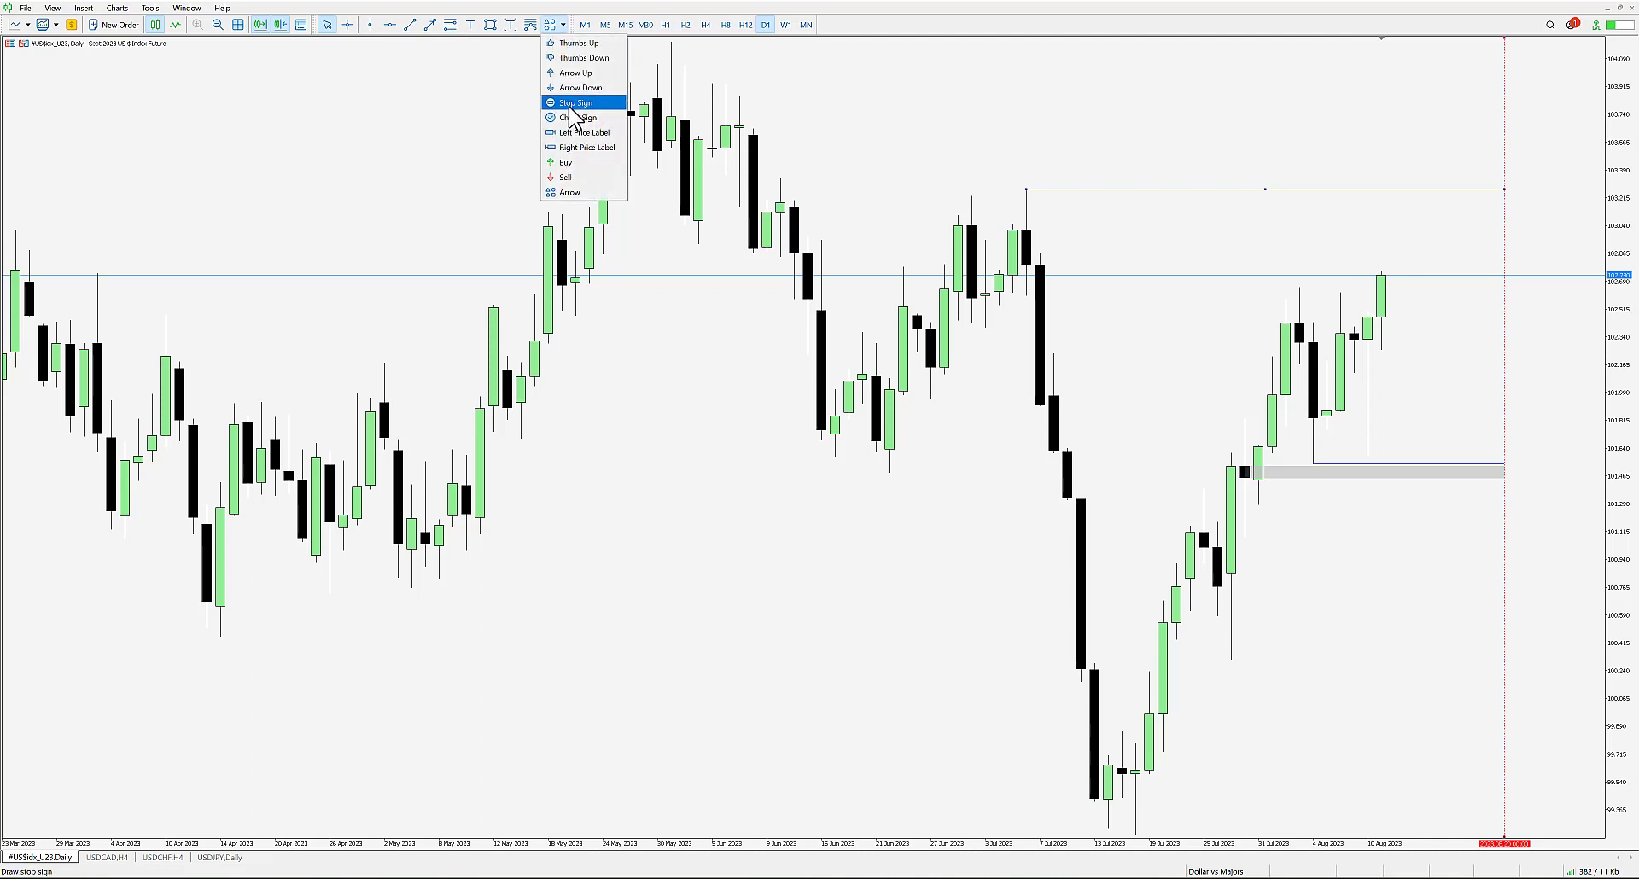
left_click(574, 118)
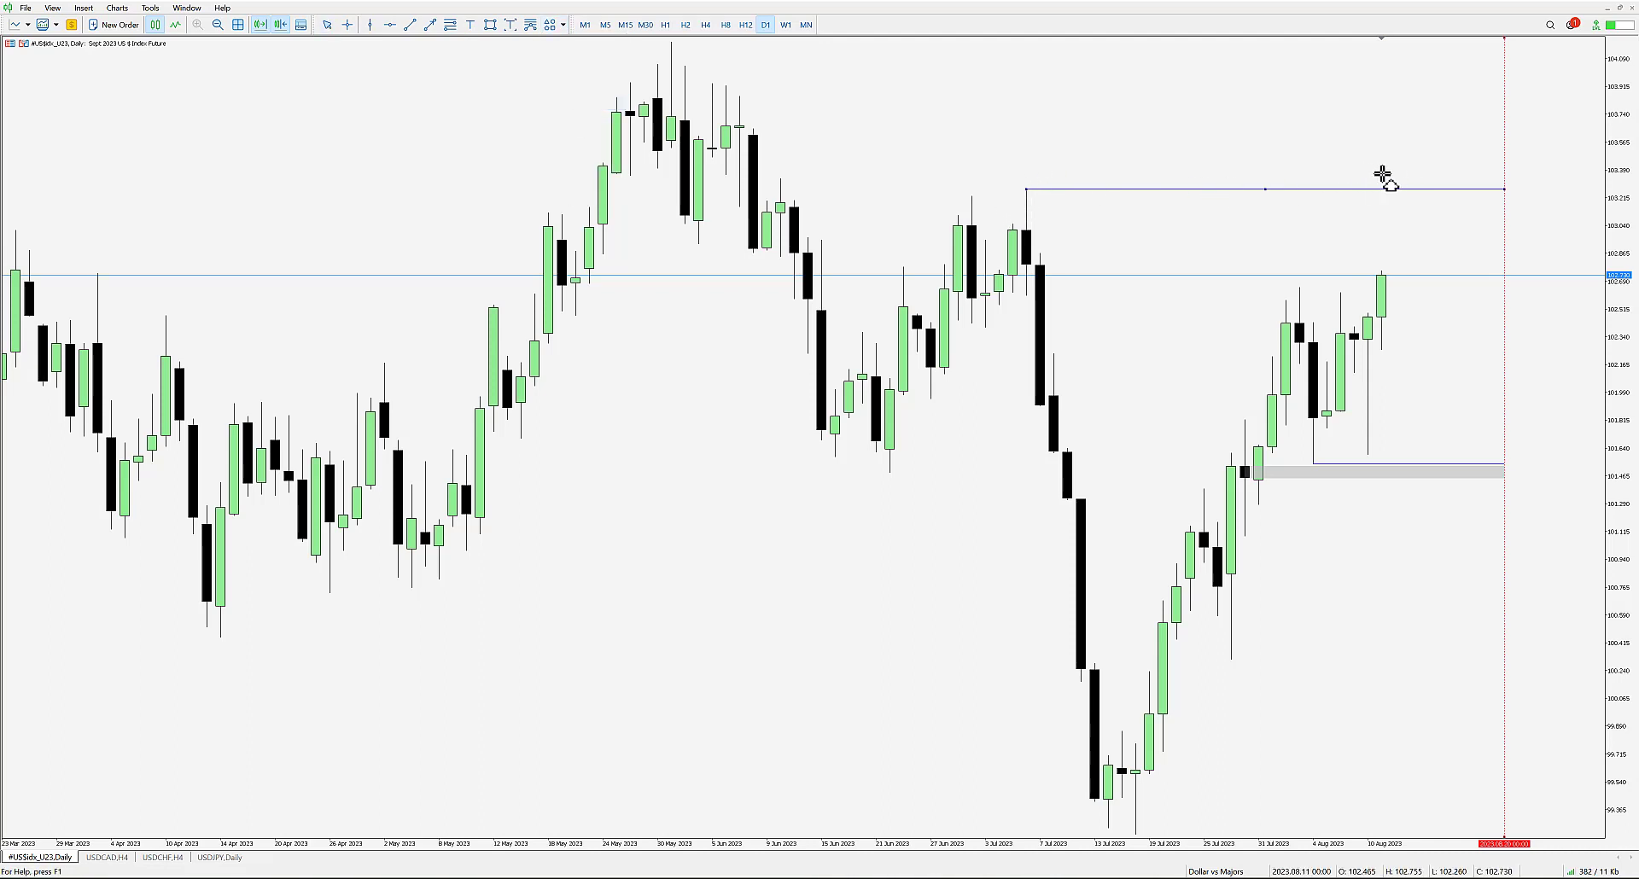
left_click(1025, 175)
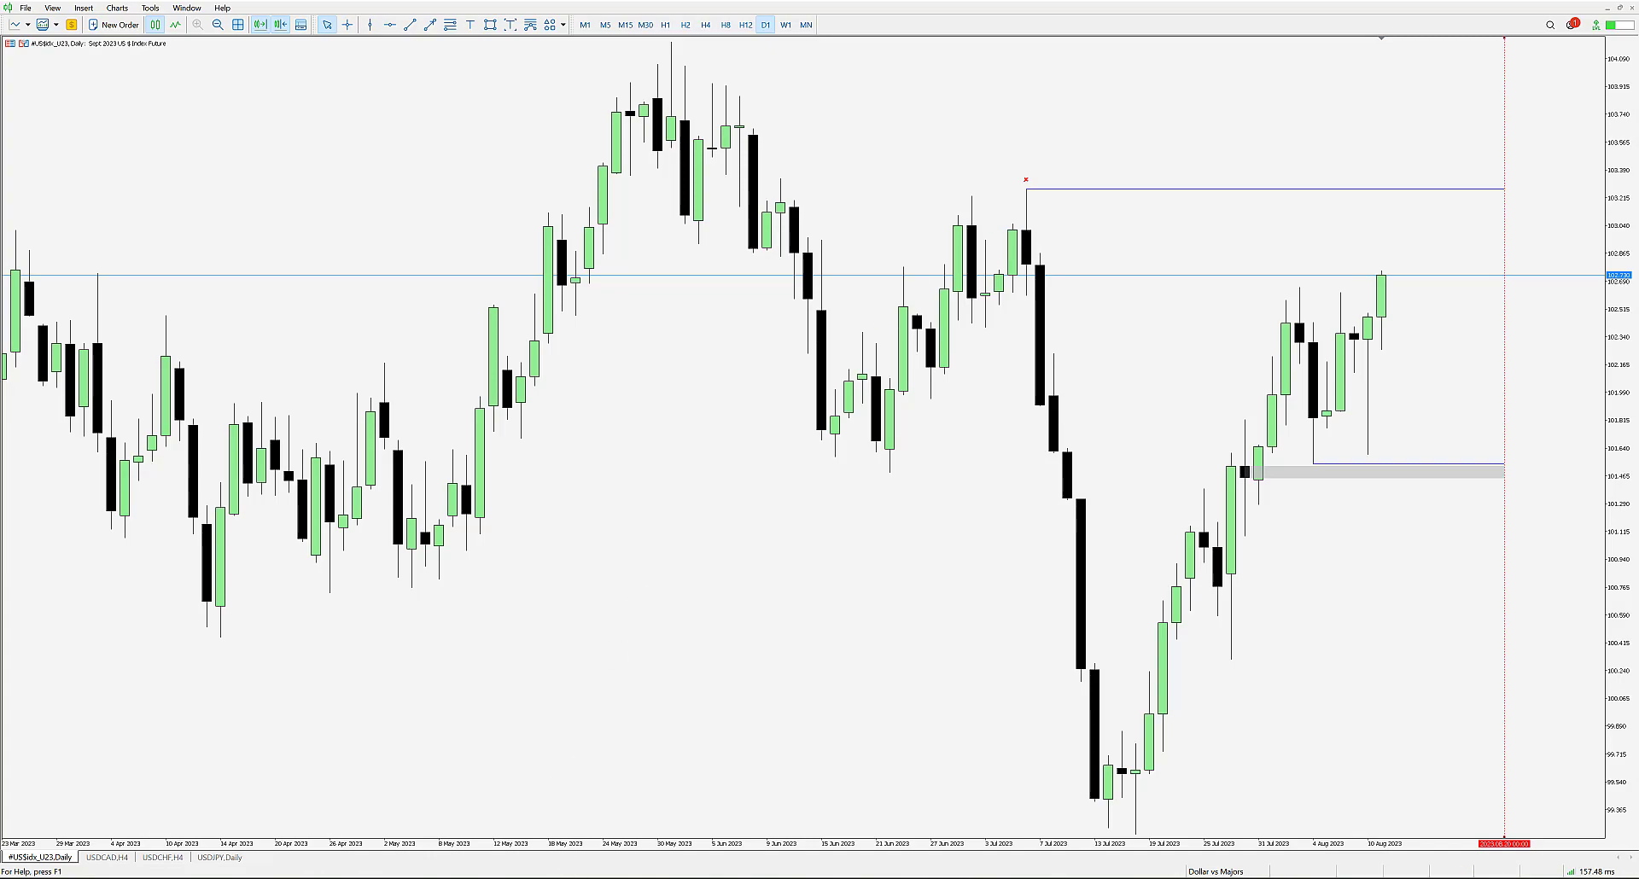
- Switch to the browser and open the Economic Calendar on Investing.com
key("alt+Tab")
scroll(432, 337, "up", 5)
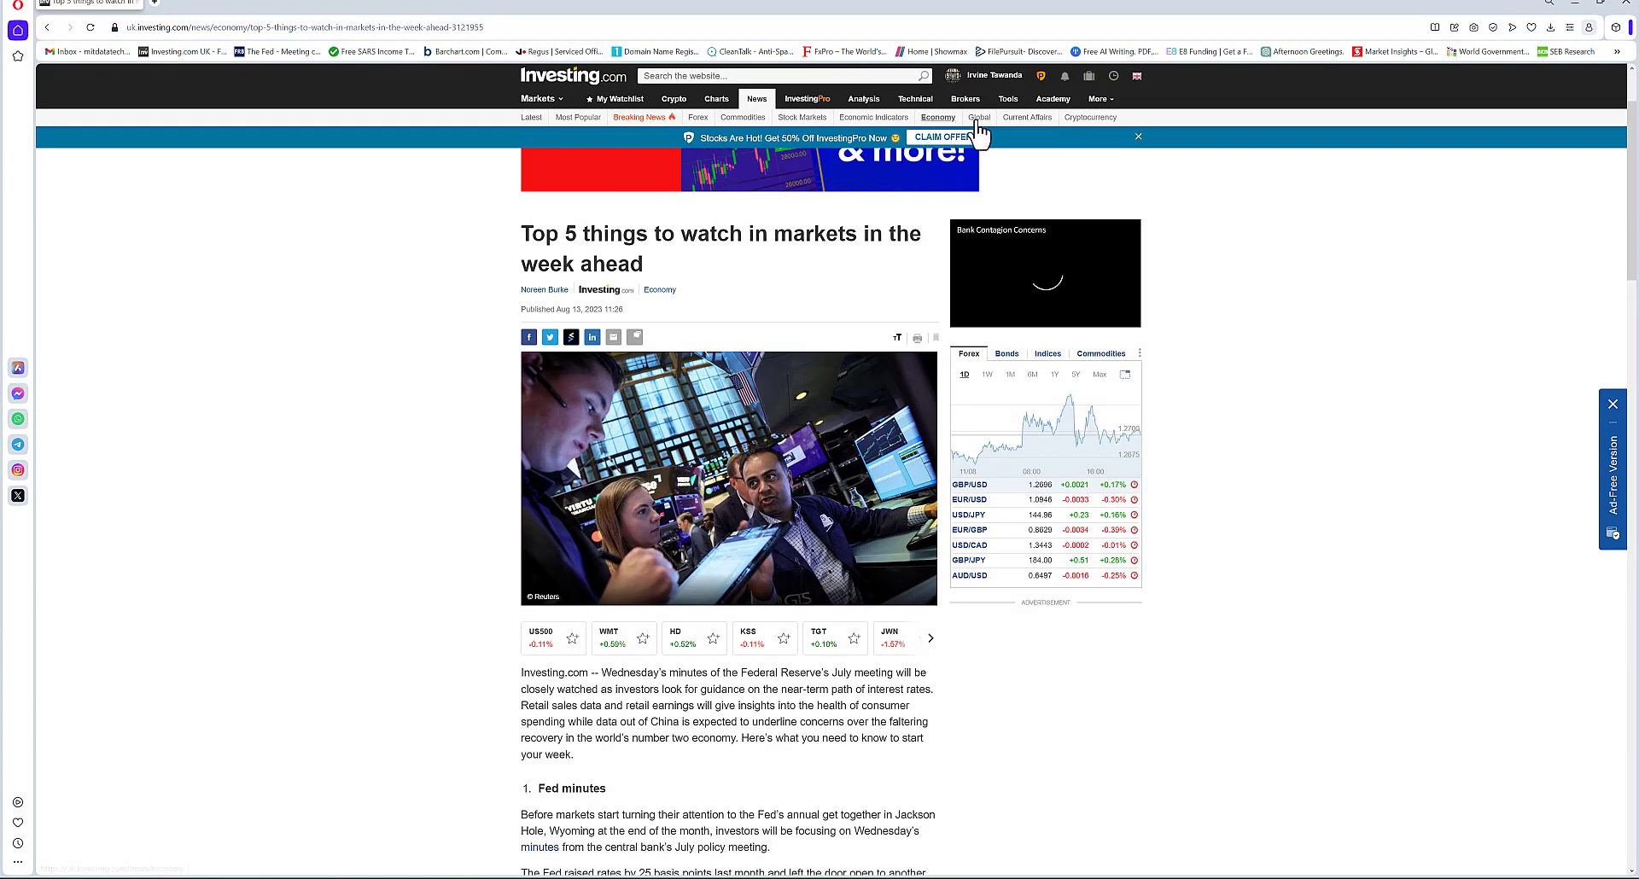
left_click(571, 84)
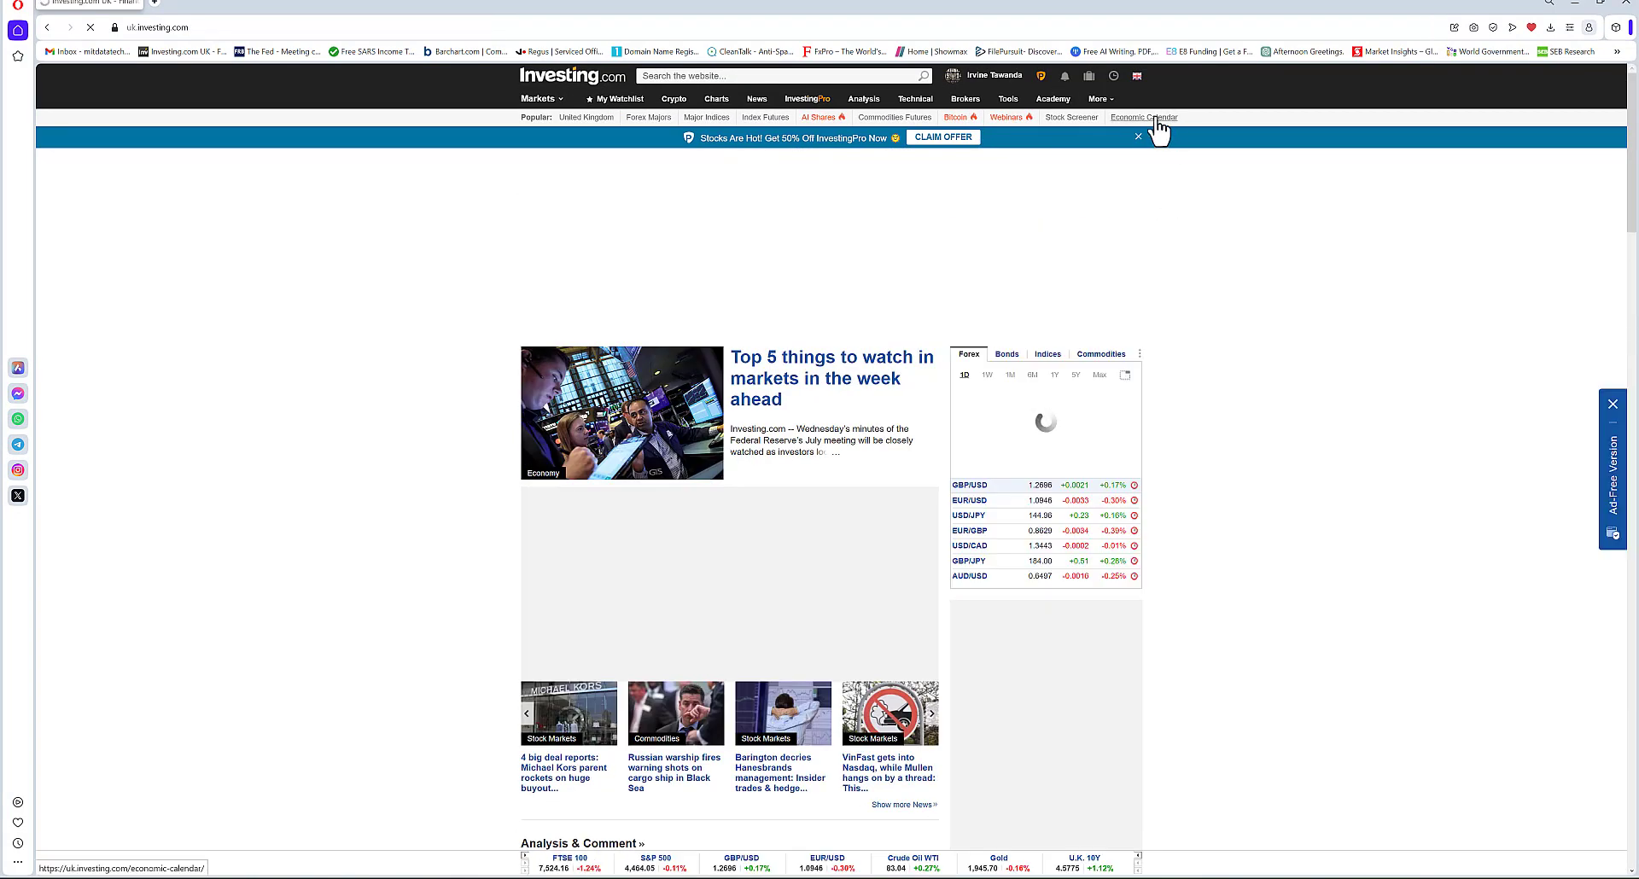
left_click(1157, 119)
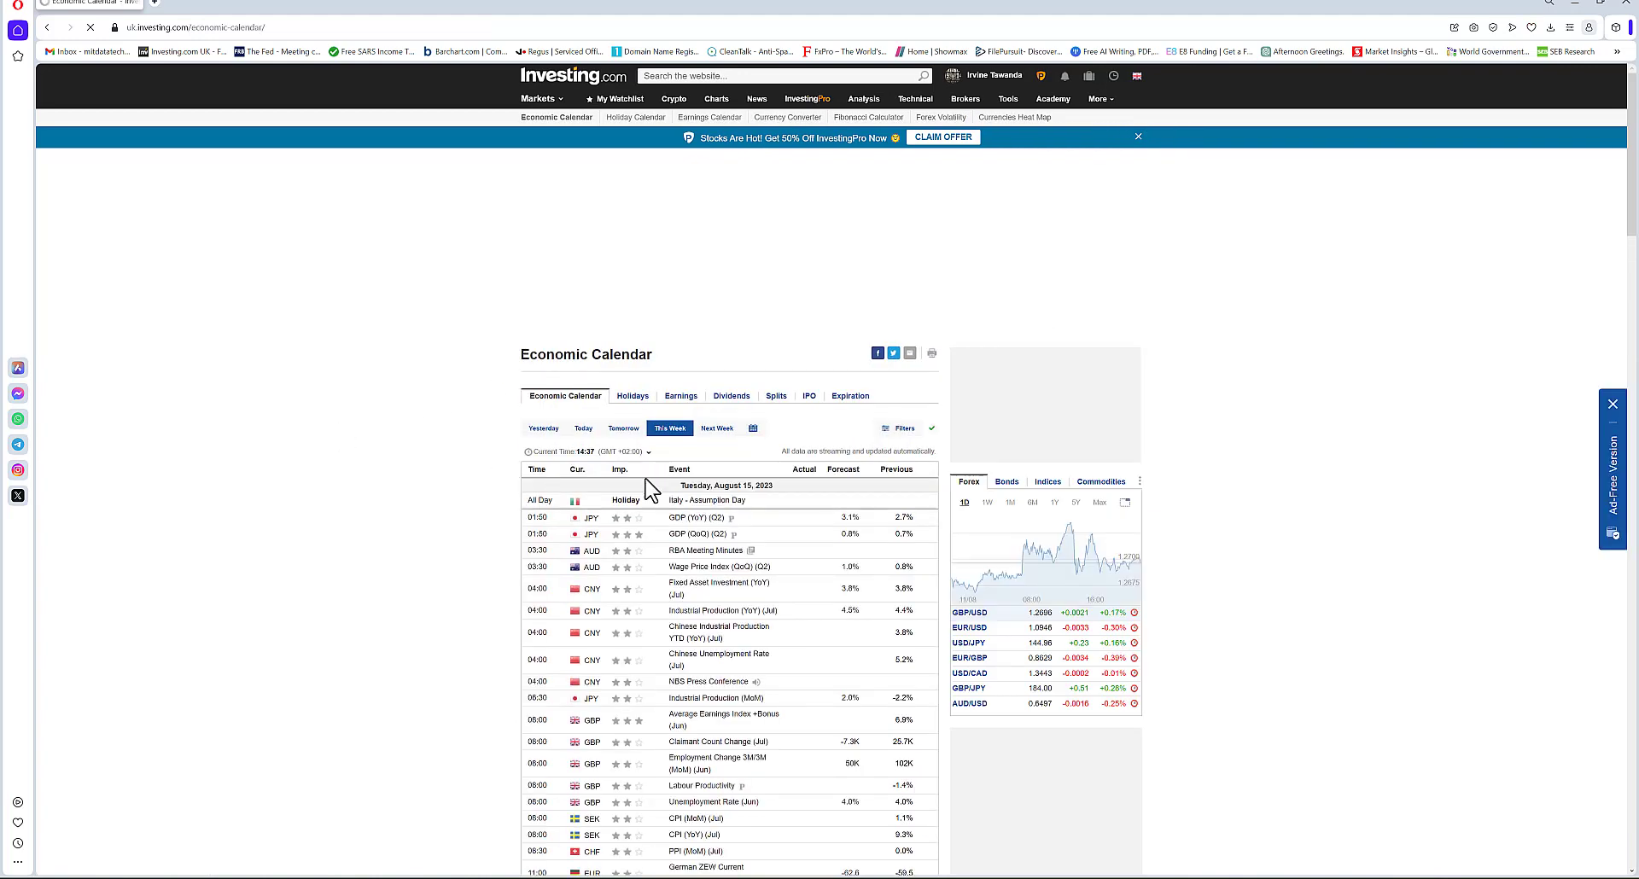
- Look at next week's economic calendar and review this week's events, down to the USD releases on 15 August
scroll(505, 491, "down", 2)
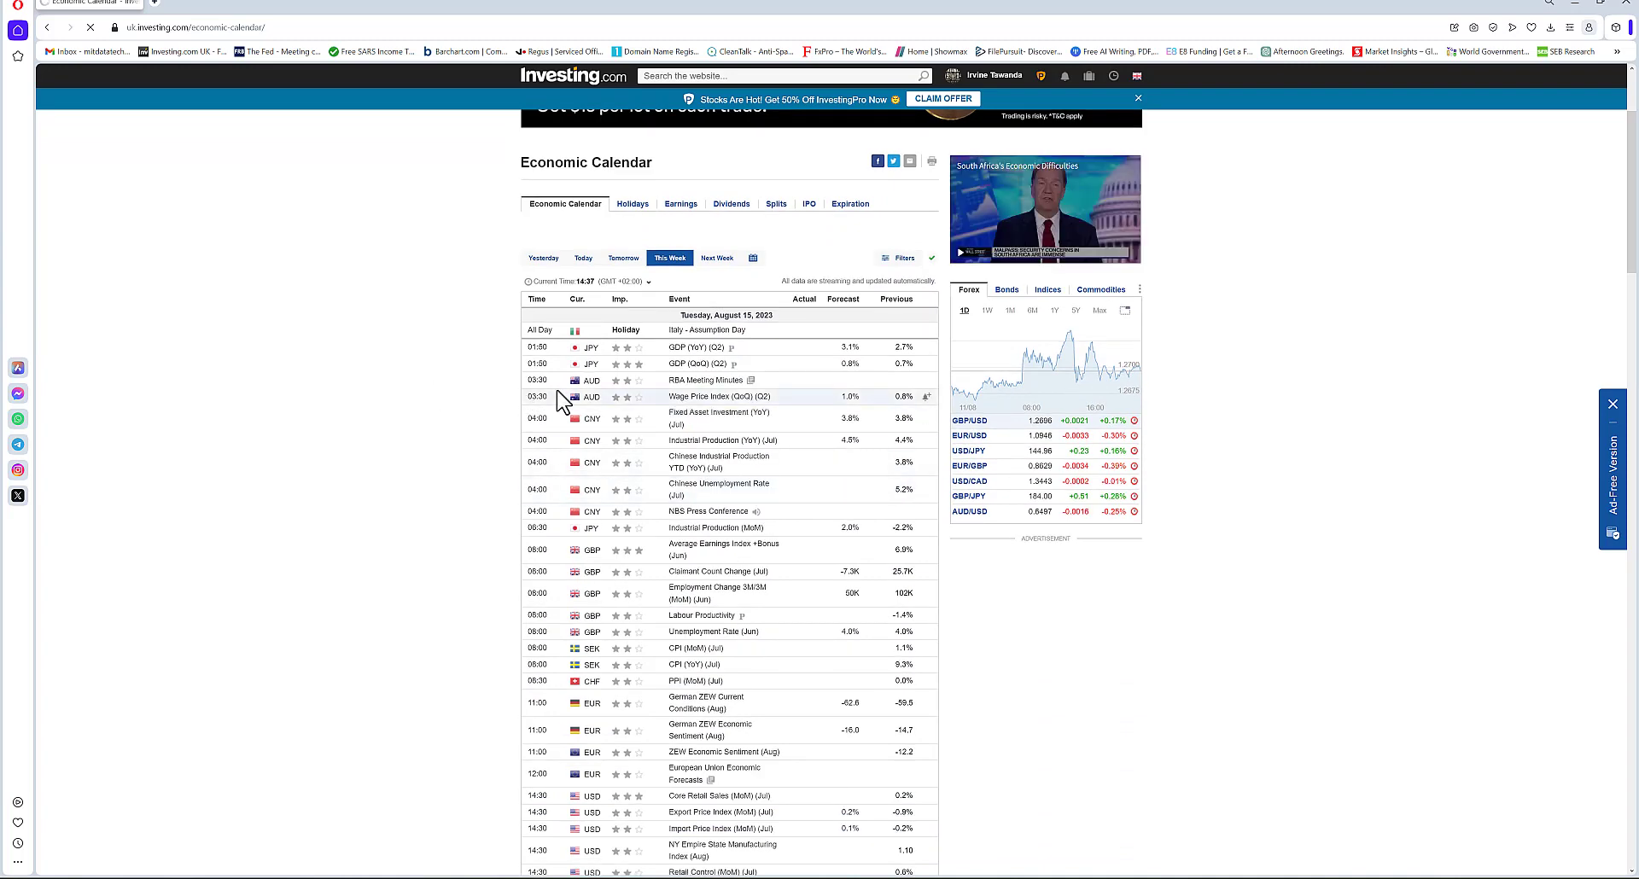
left_click(716, 258)
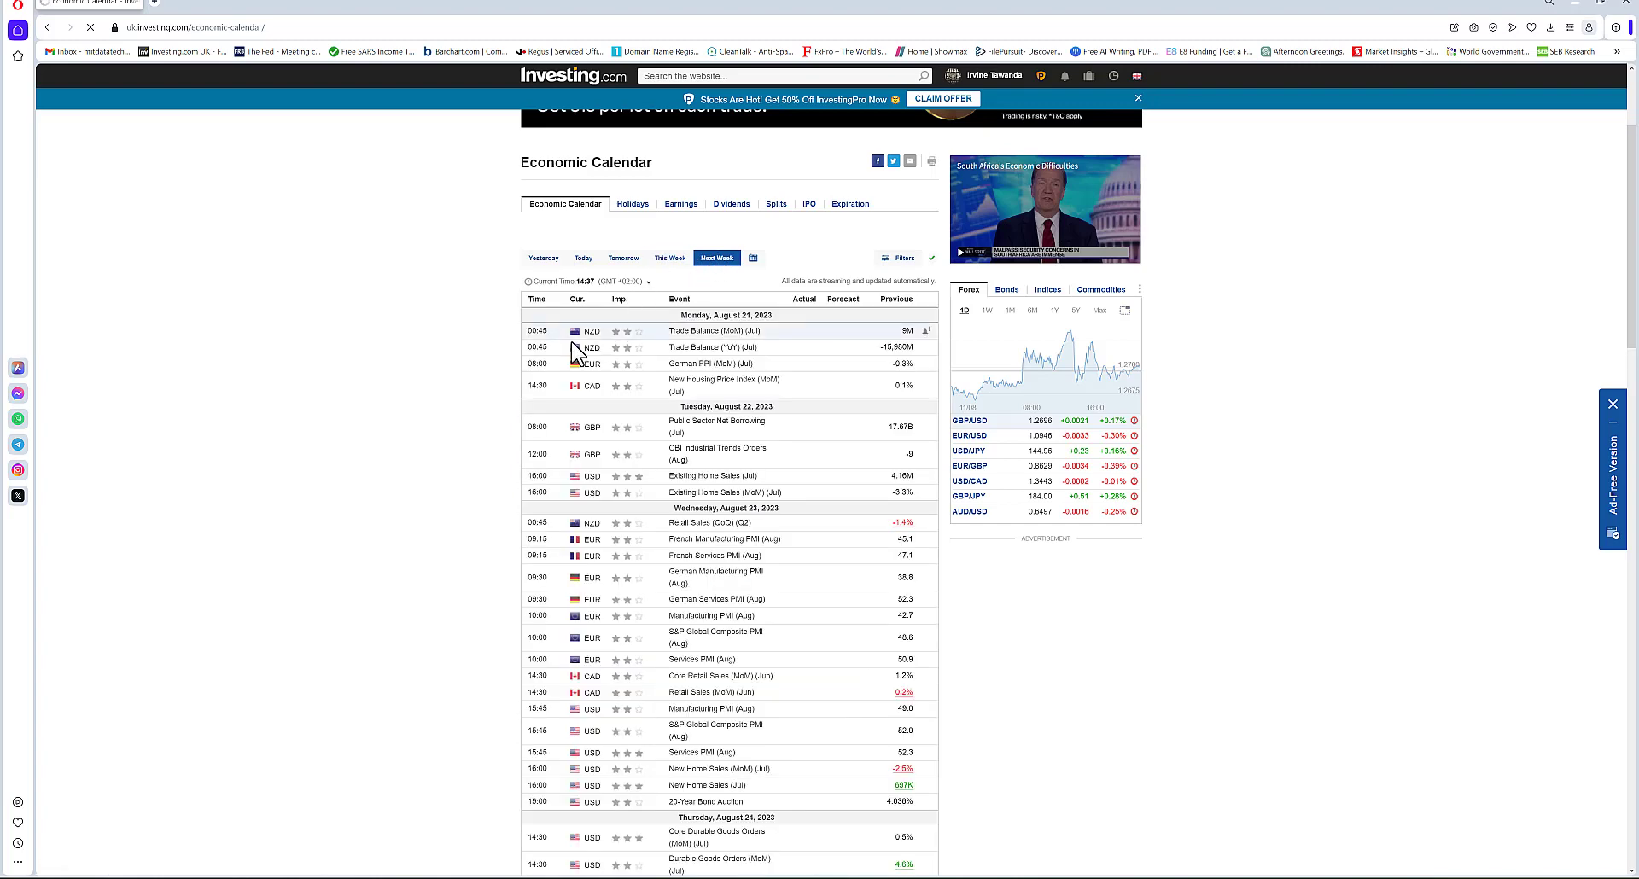
left_click(666, 262)
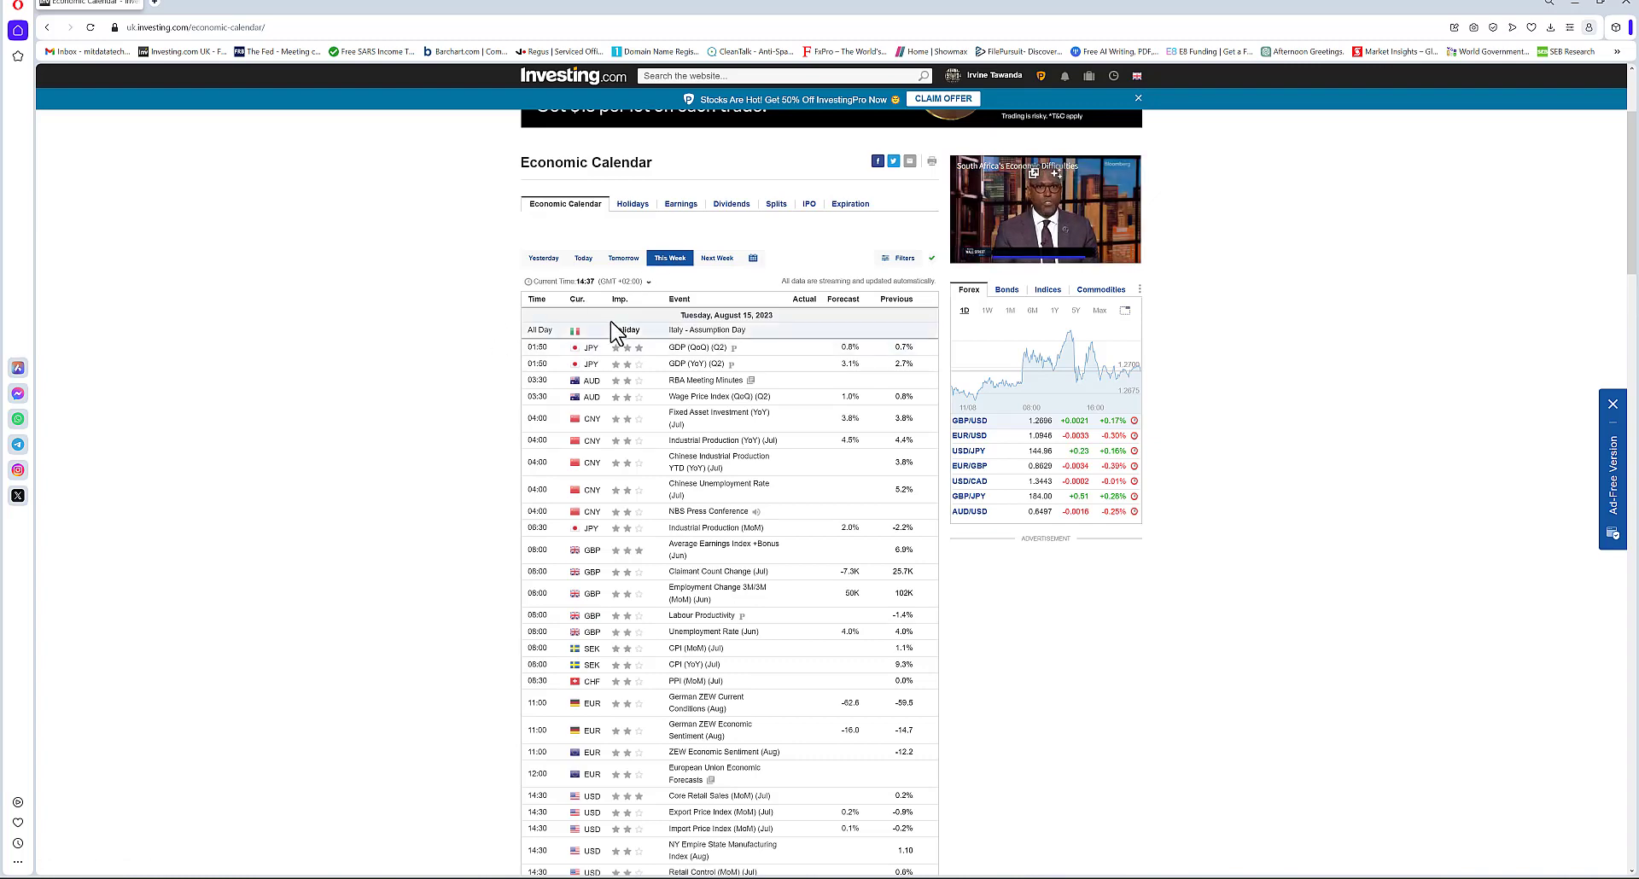
scroll(573, 387, "down", 1)
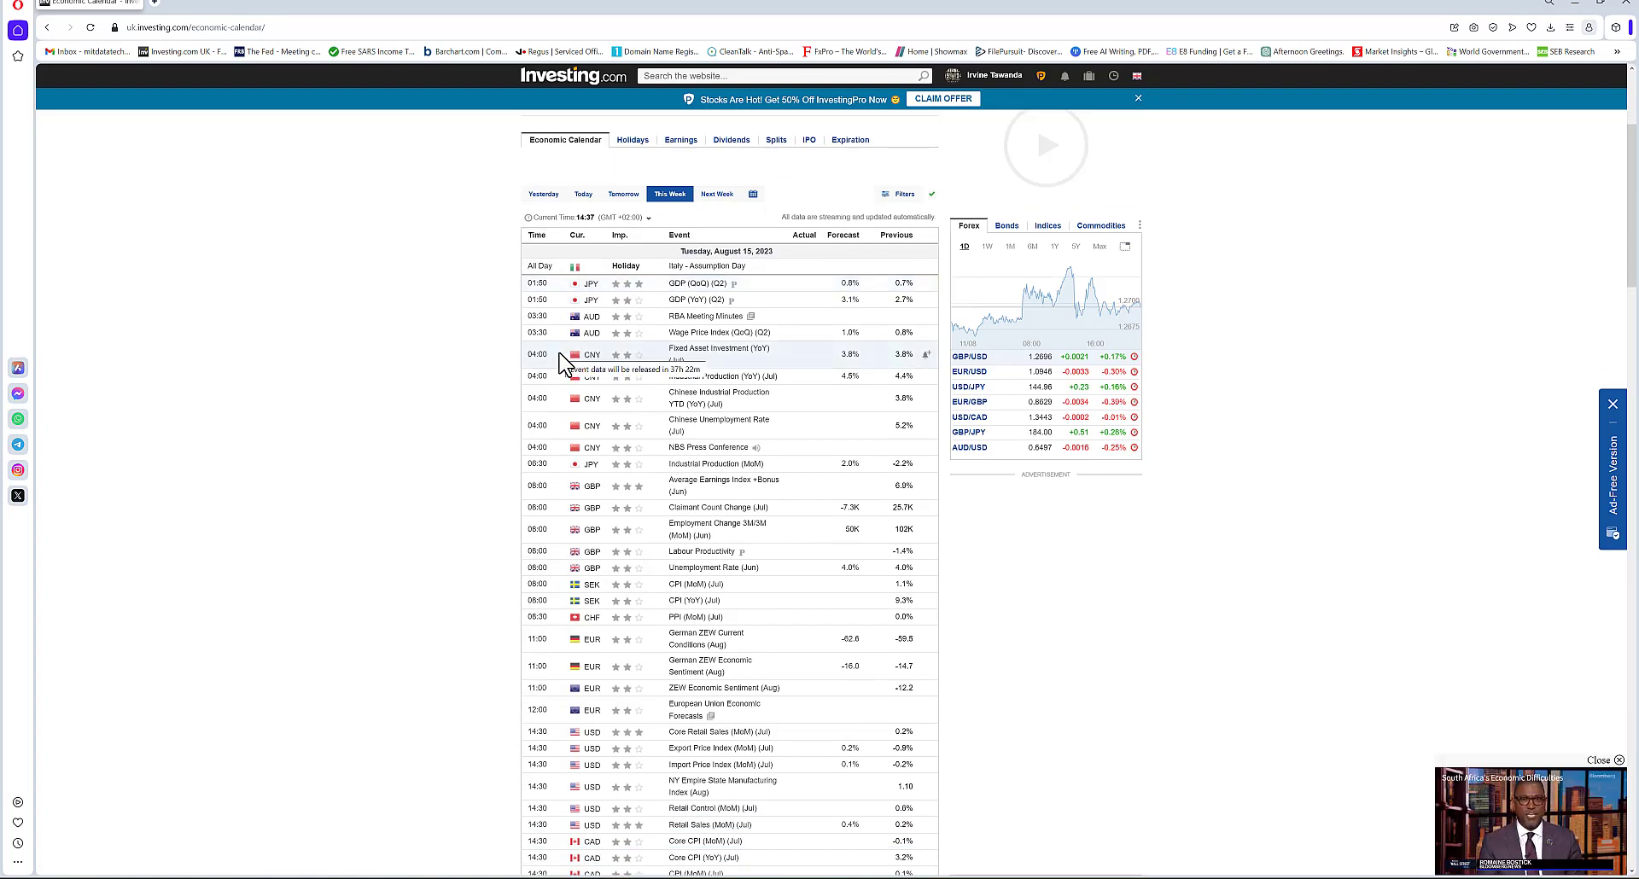
left_click(623, 195)
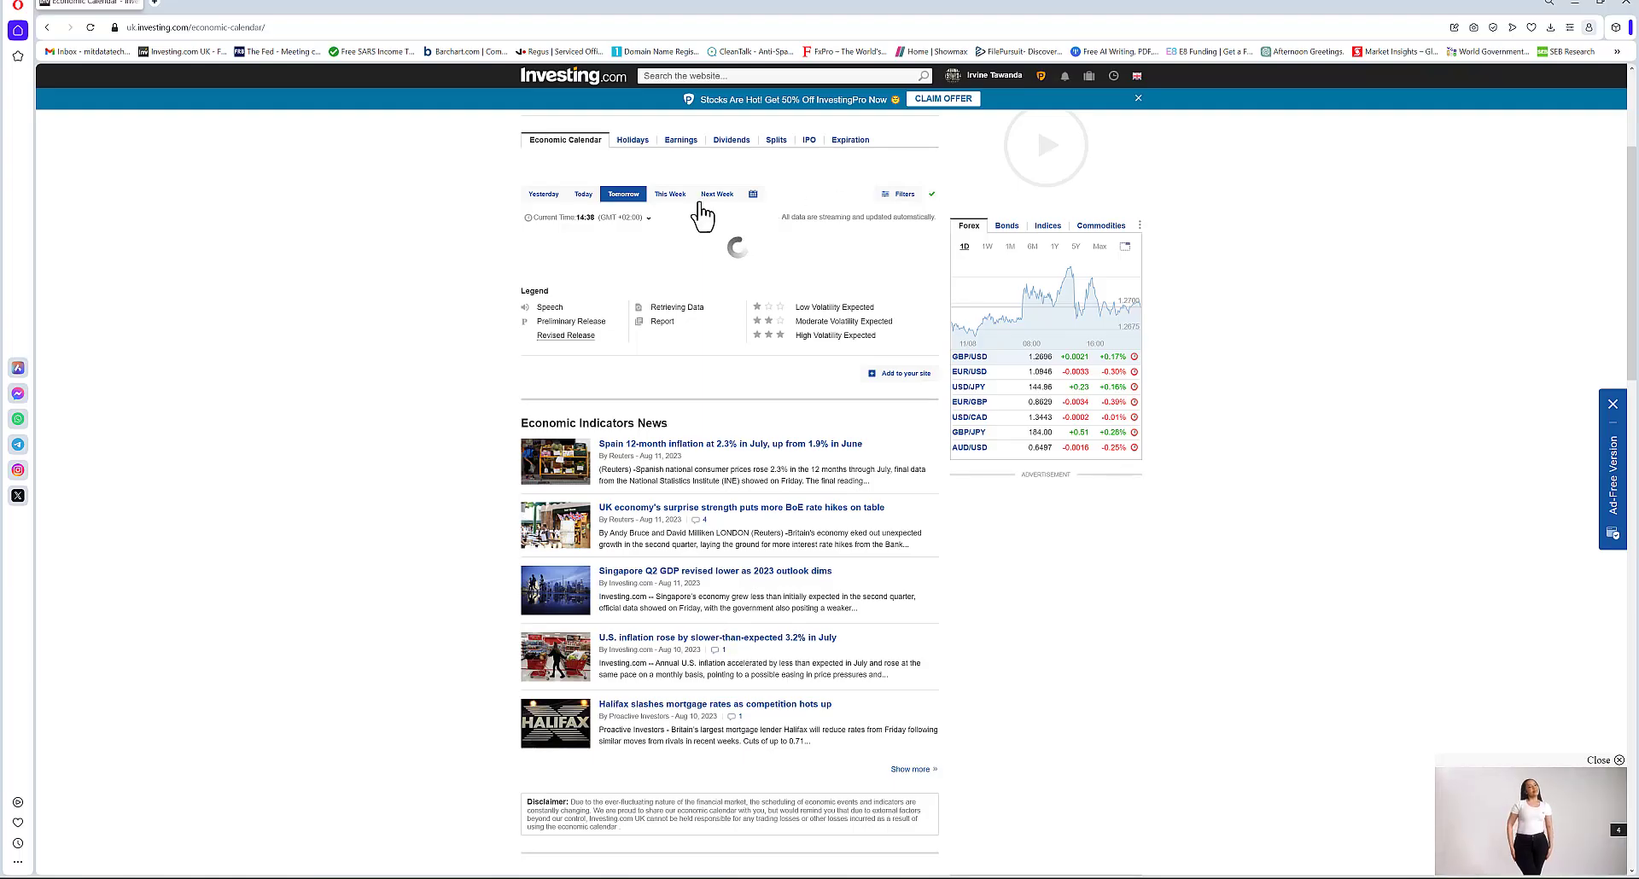
left_click(674, 197)
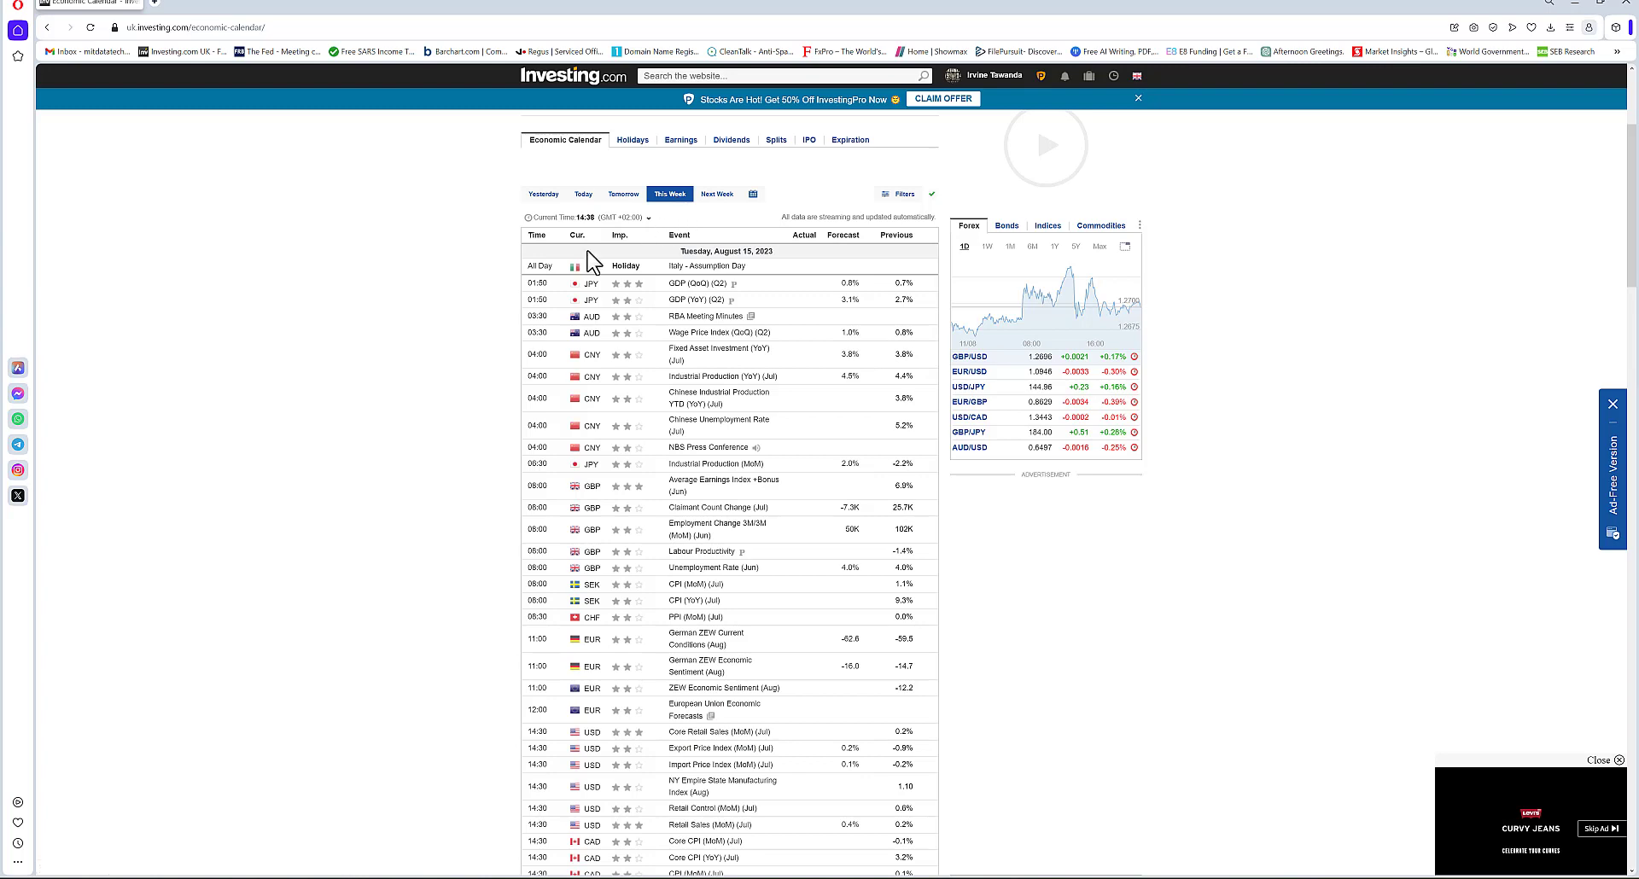
scroll(430, 391, "down", 1)
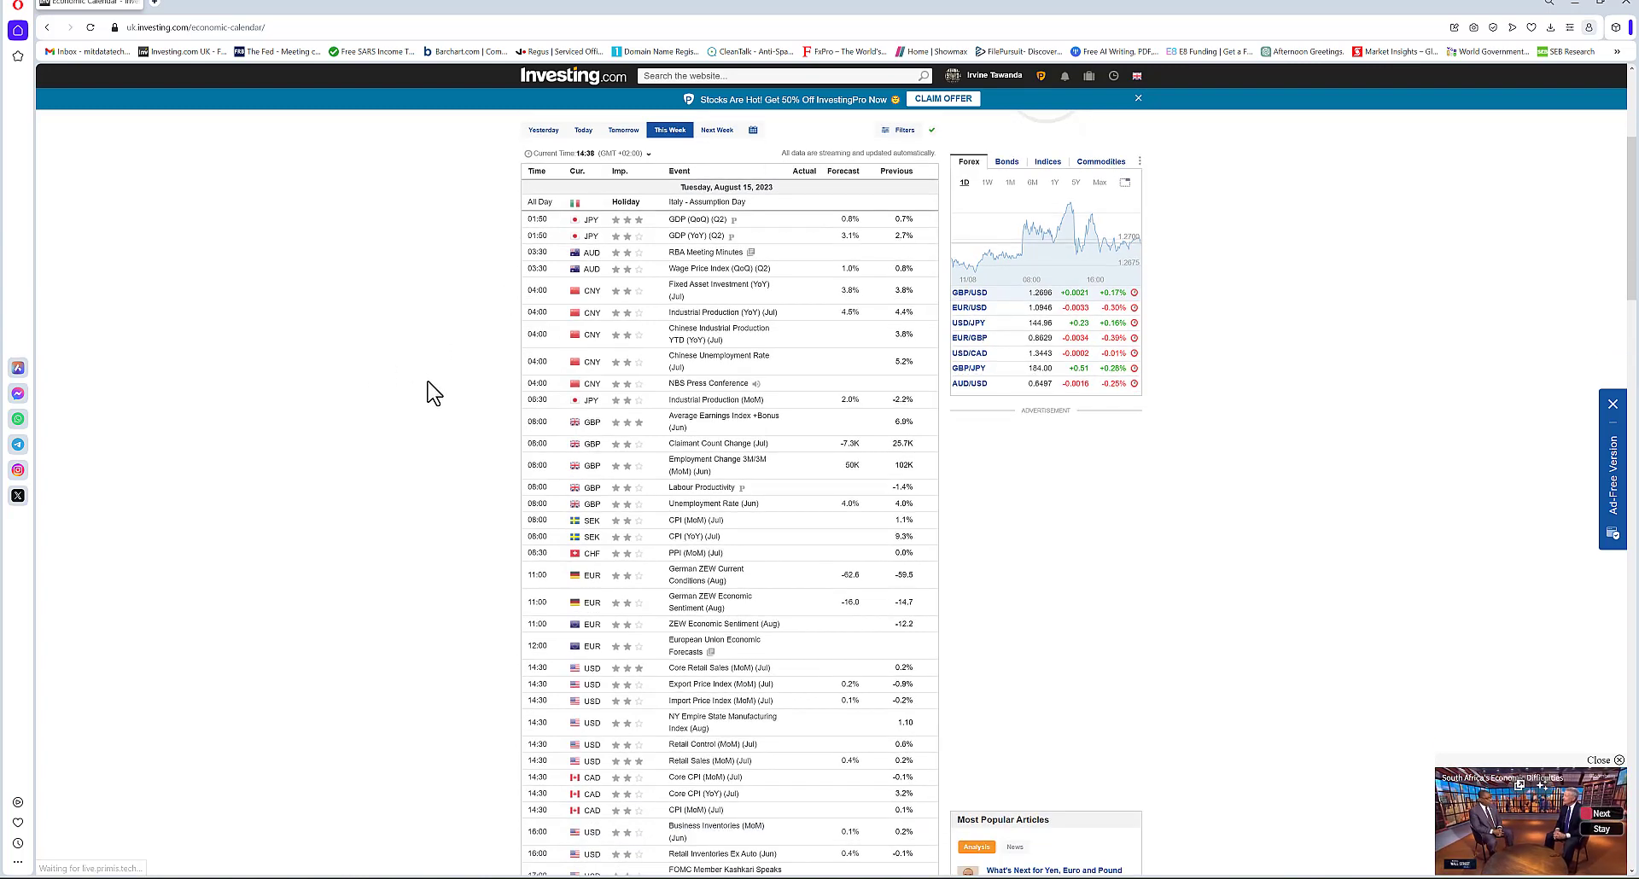
scroll(432, 392, "down", 3)
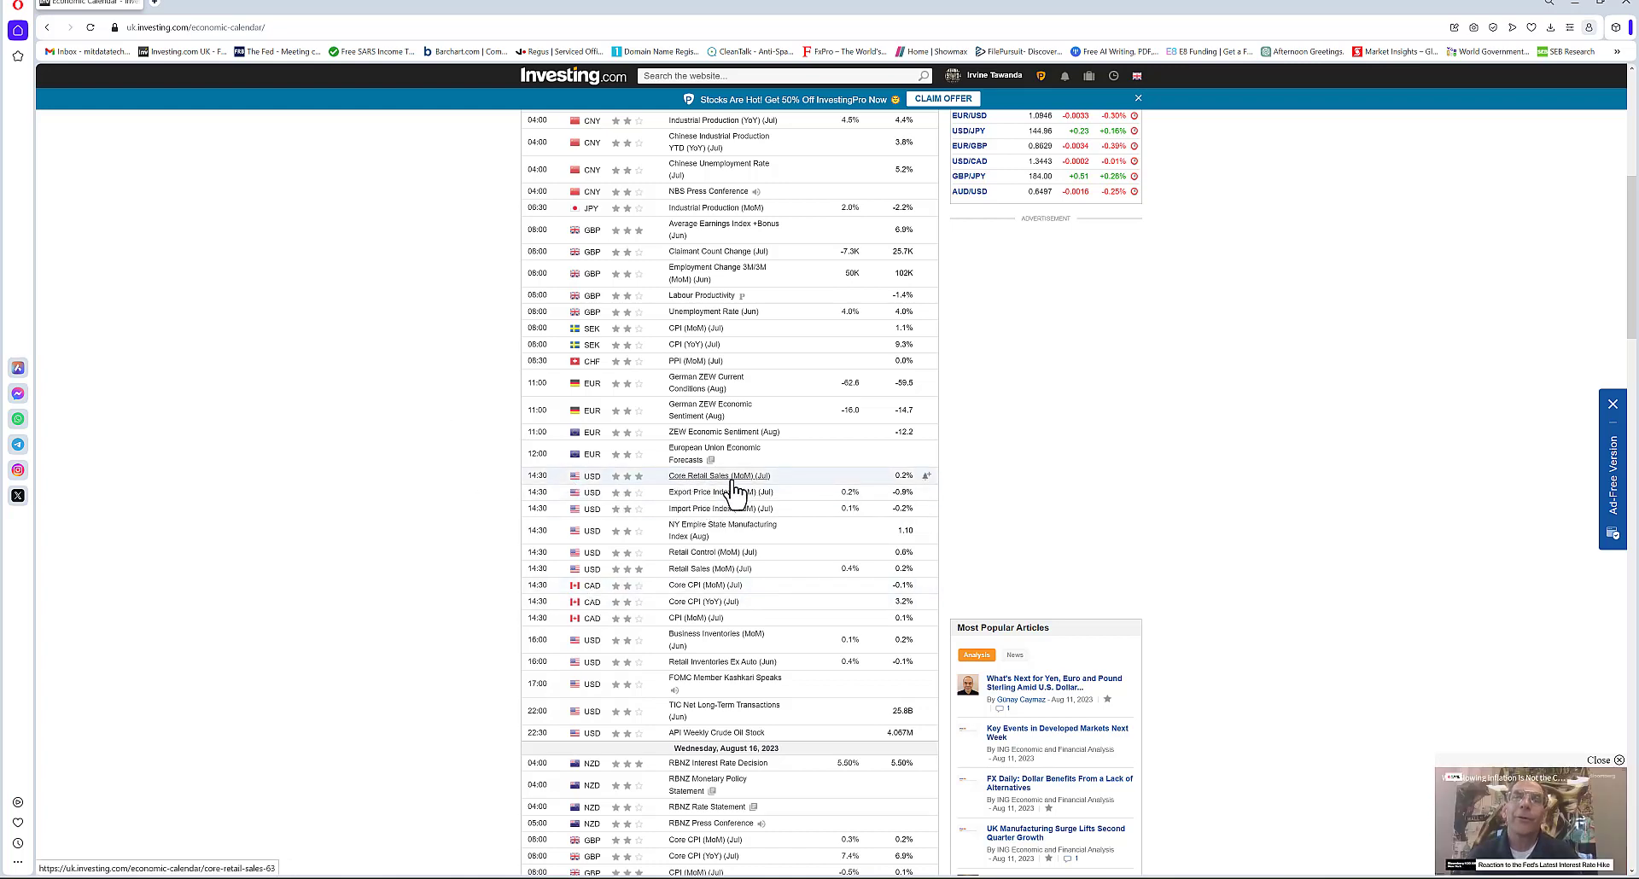
- Review the rest of the week's economic calendar events, from the 15 August releases through Friday 18 August
scroll(688, 589, "down", 3)
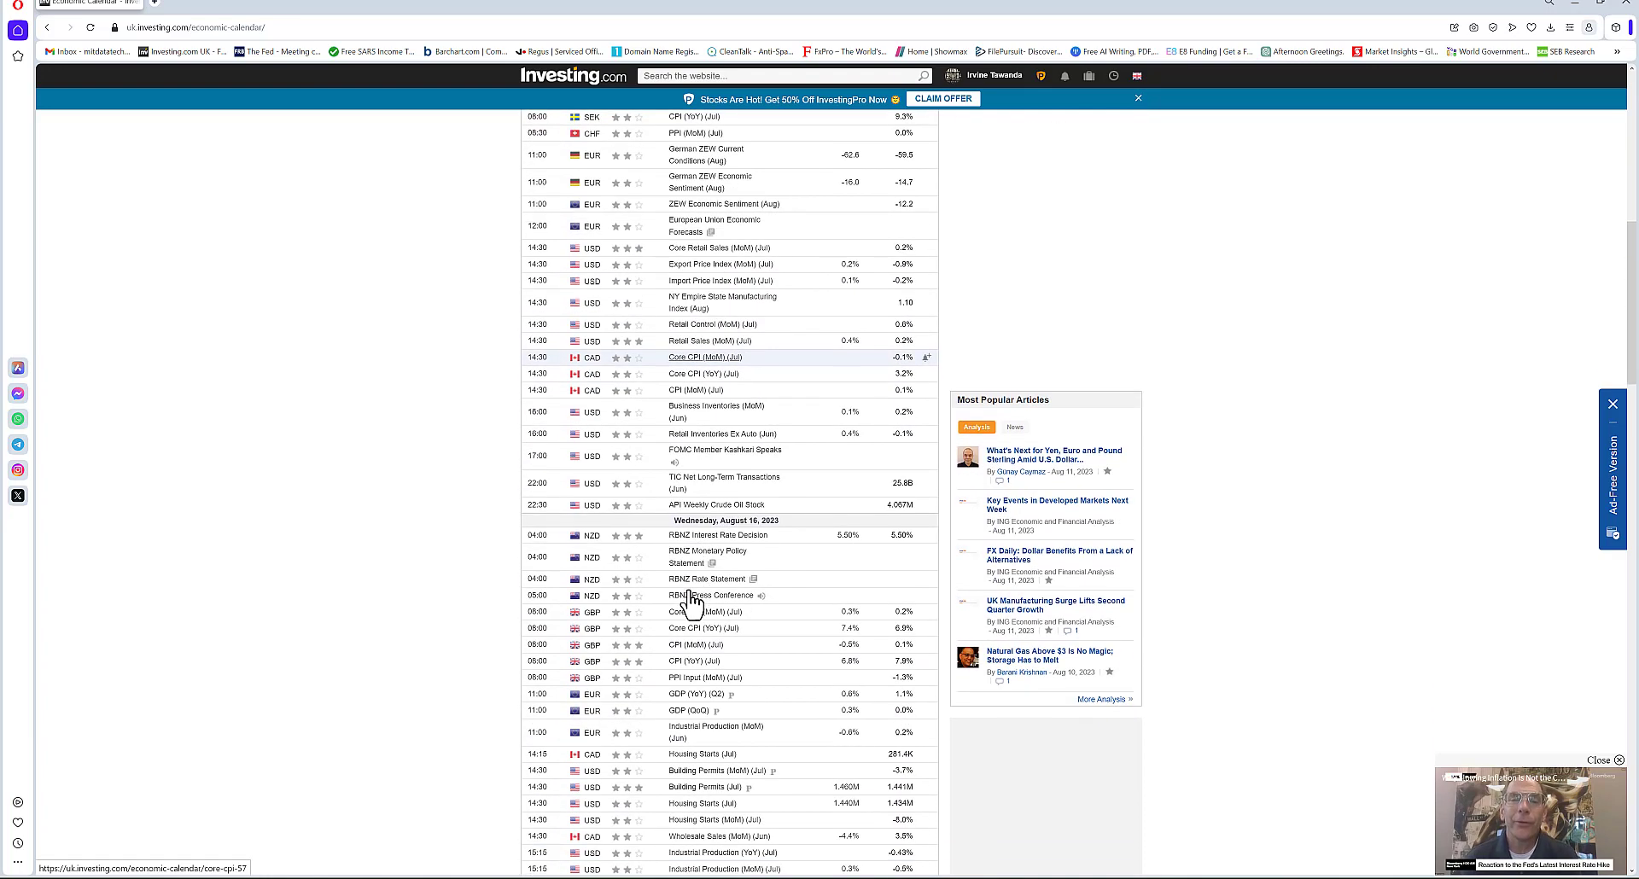
scroll(691, 602, "down", 2)
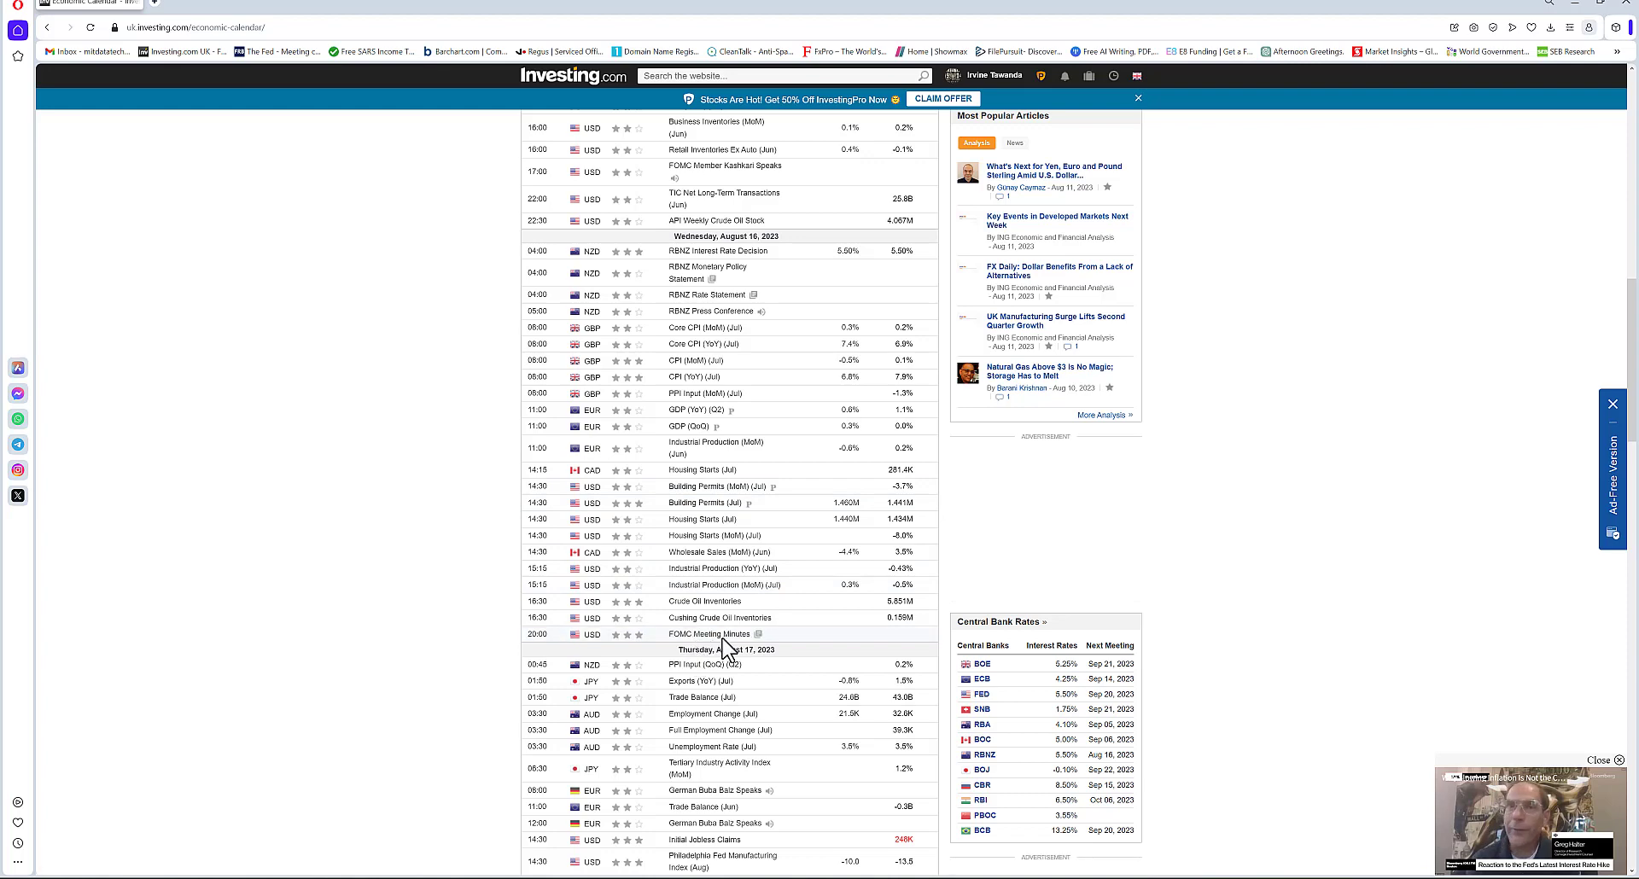
scroll(691, 621, "down", 2)
scroll(689, 622, "down", 1)
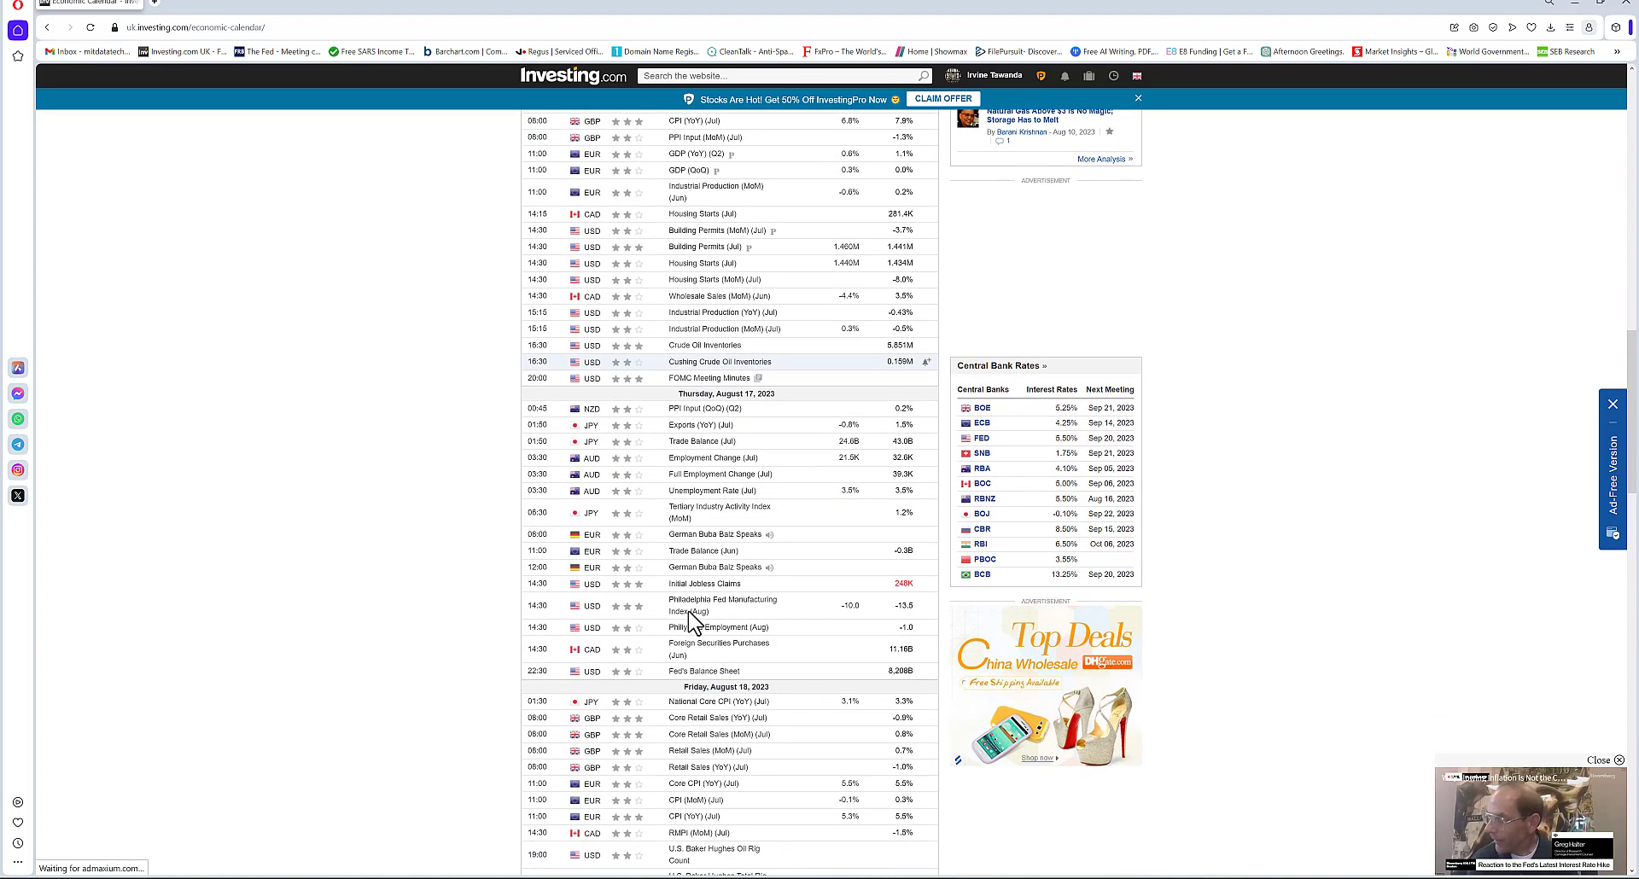
scroll(690, 621, "down", 1)
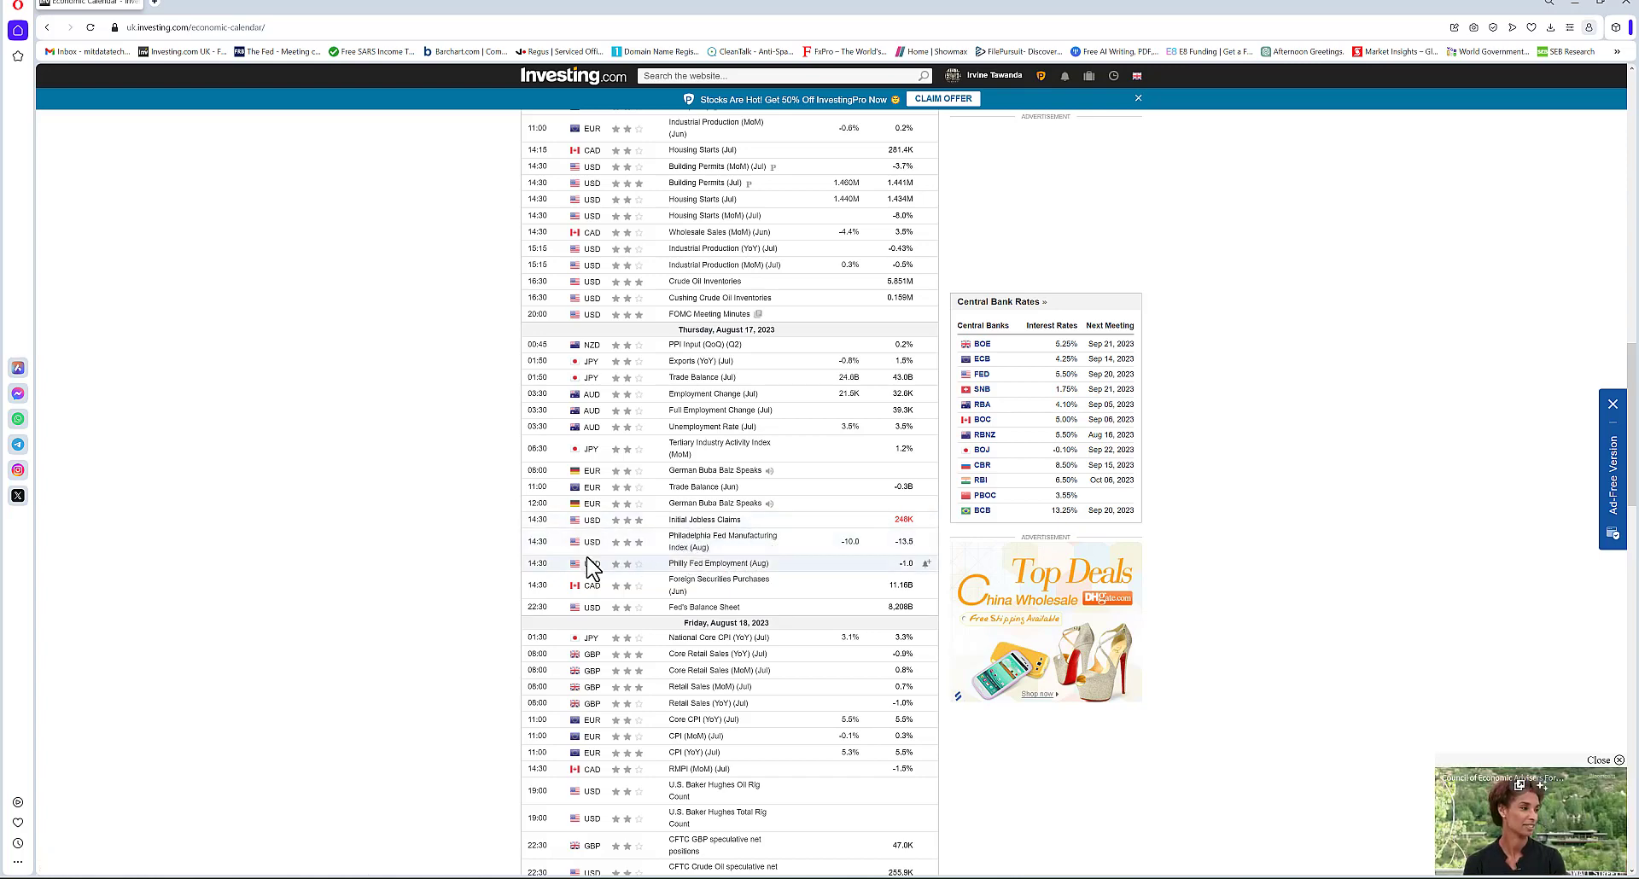
scroll(587, 559, "down", 5)
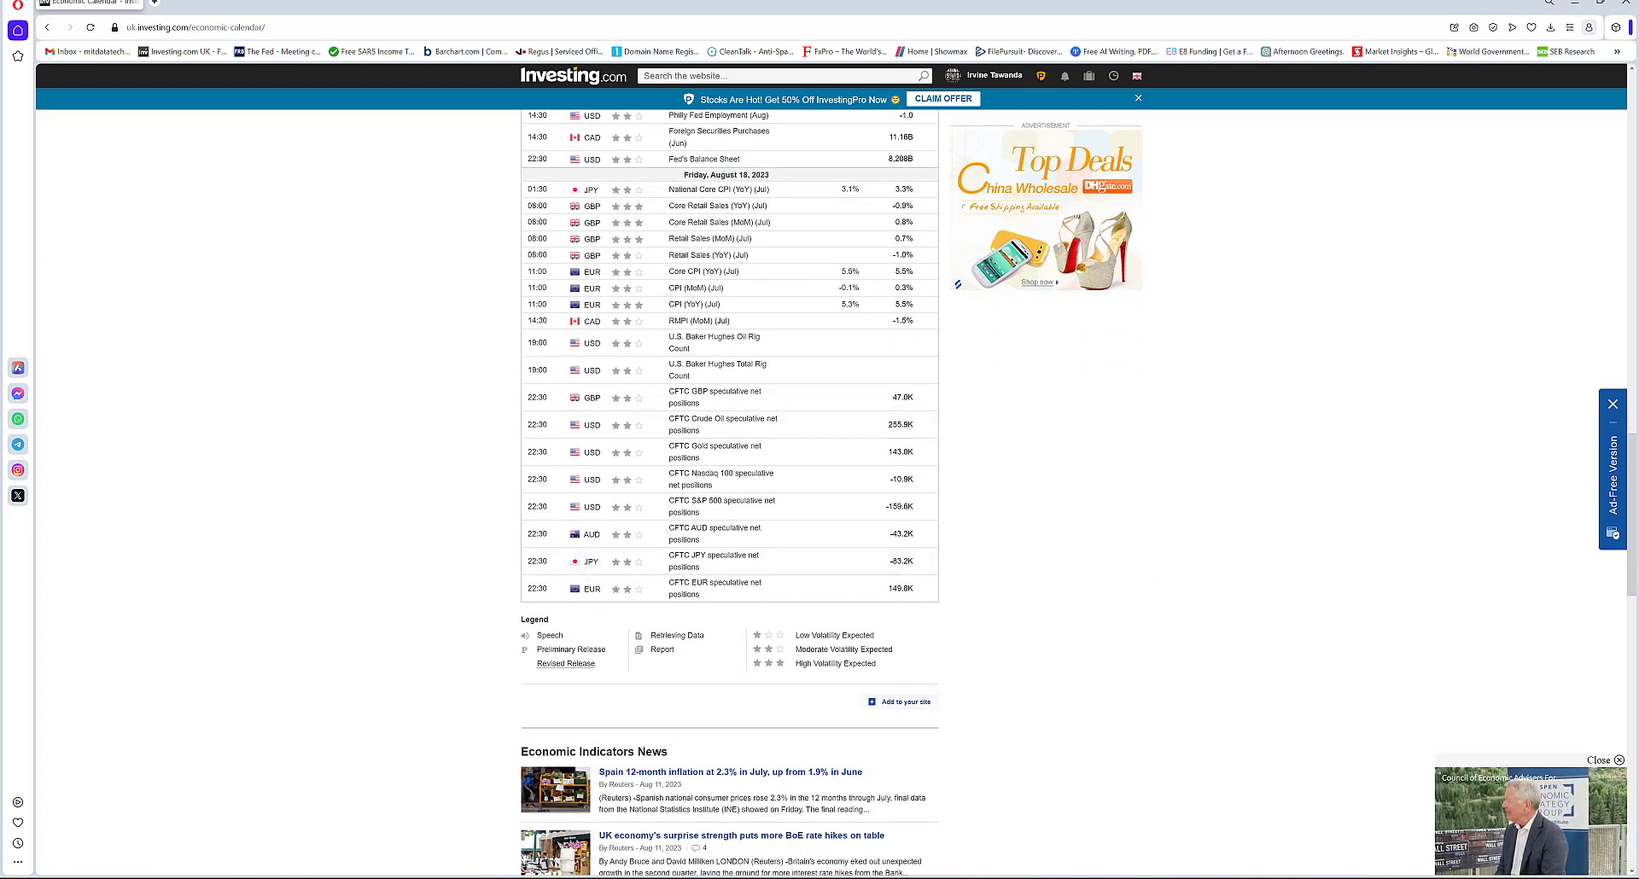
- Return to MetaTrader 5 and load the Majors vs Dollar profile with the EURUSD daily chart
key("alt+Tab")
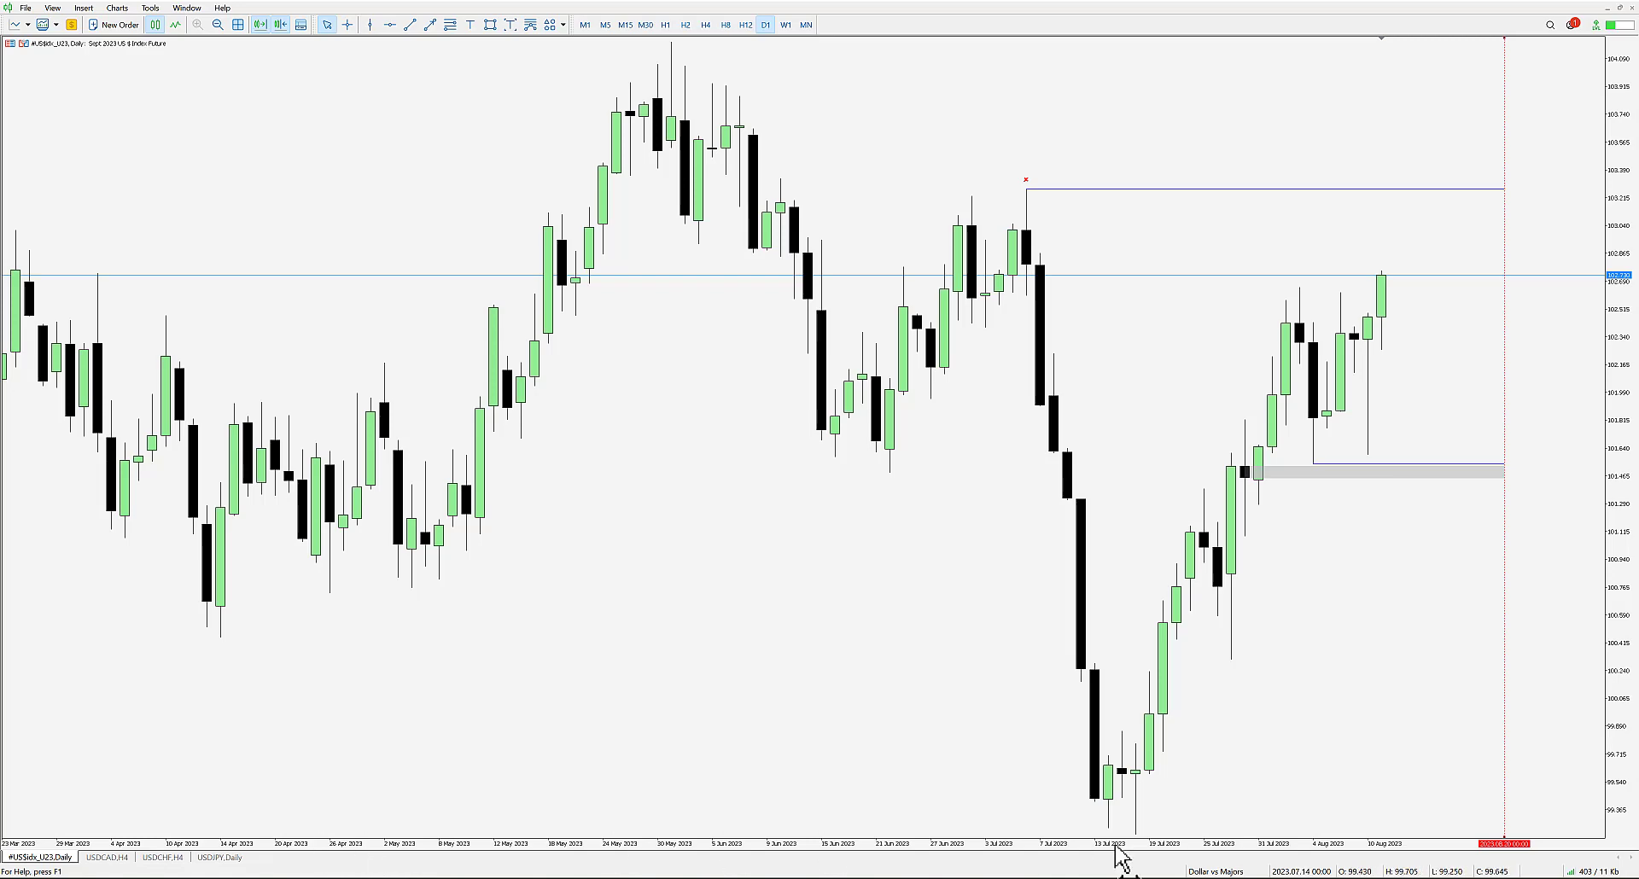
left_click(1197, 872)
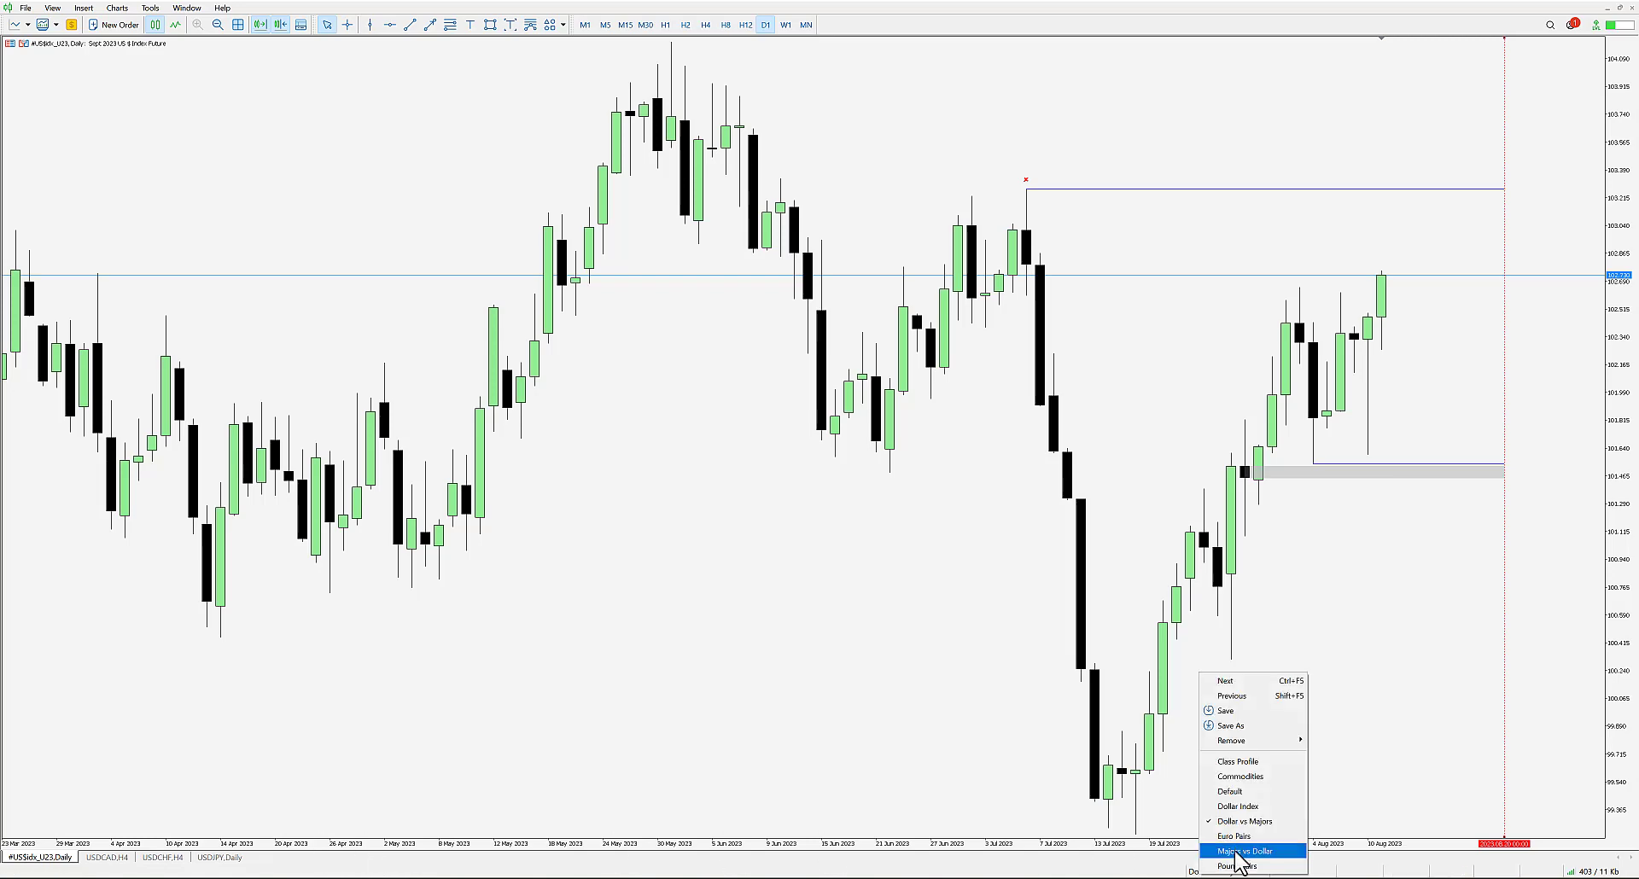
left_click(1233, 855)
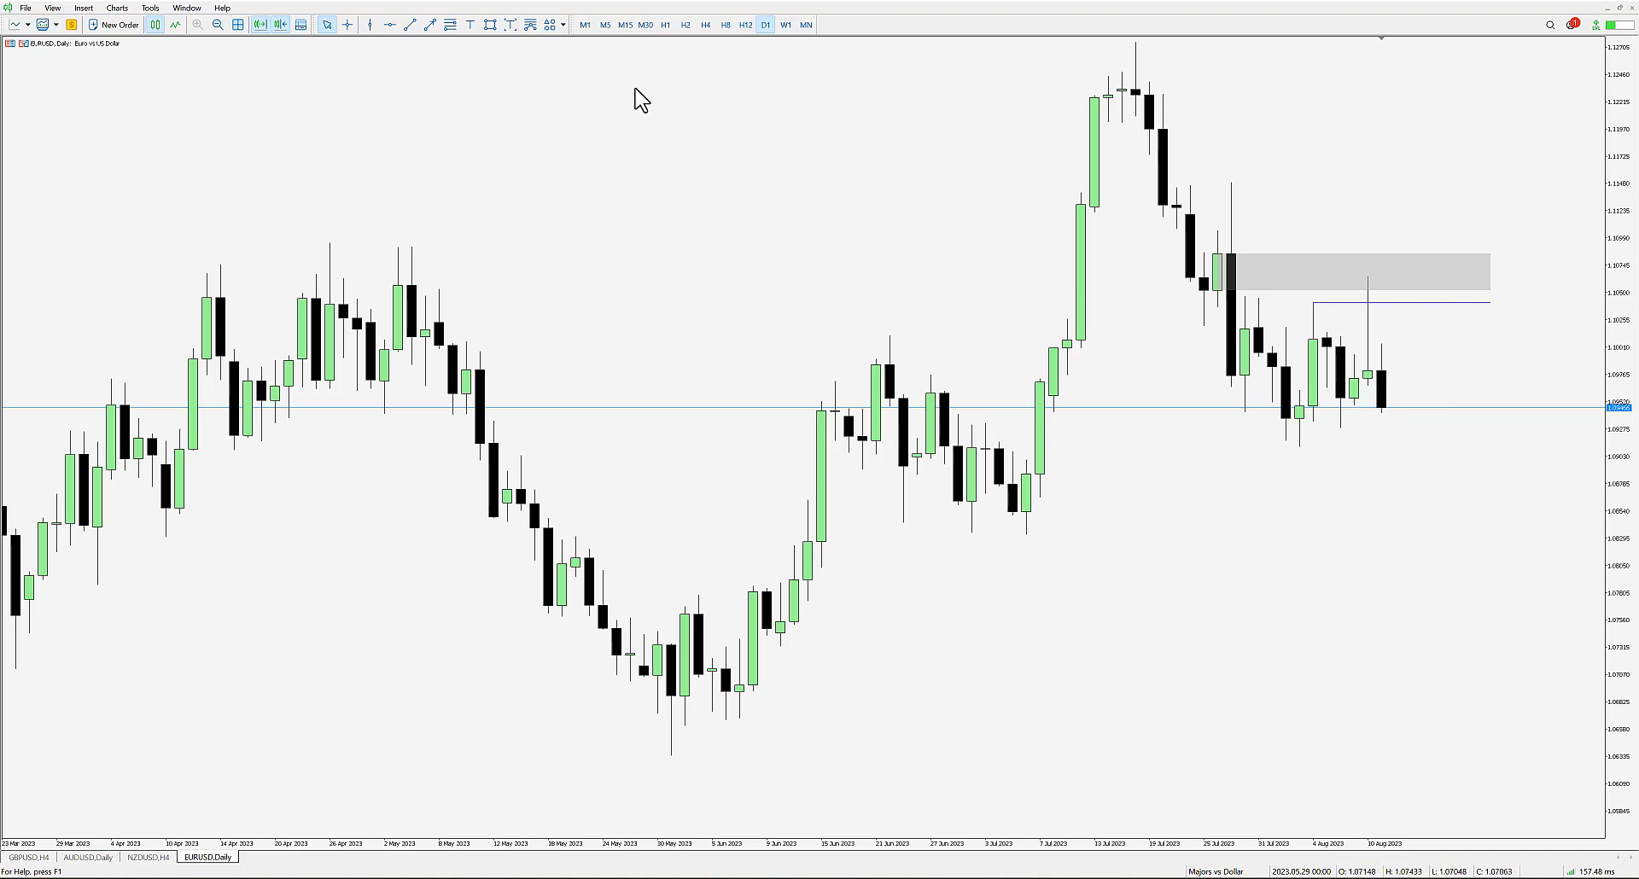
- Draw a trendline from the 3 August low on EURUSD and level it by setting its end value to 1.09116
left_click(410, 24)
left_click_drag(1299, 449, 1491, 448)
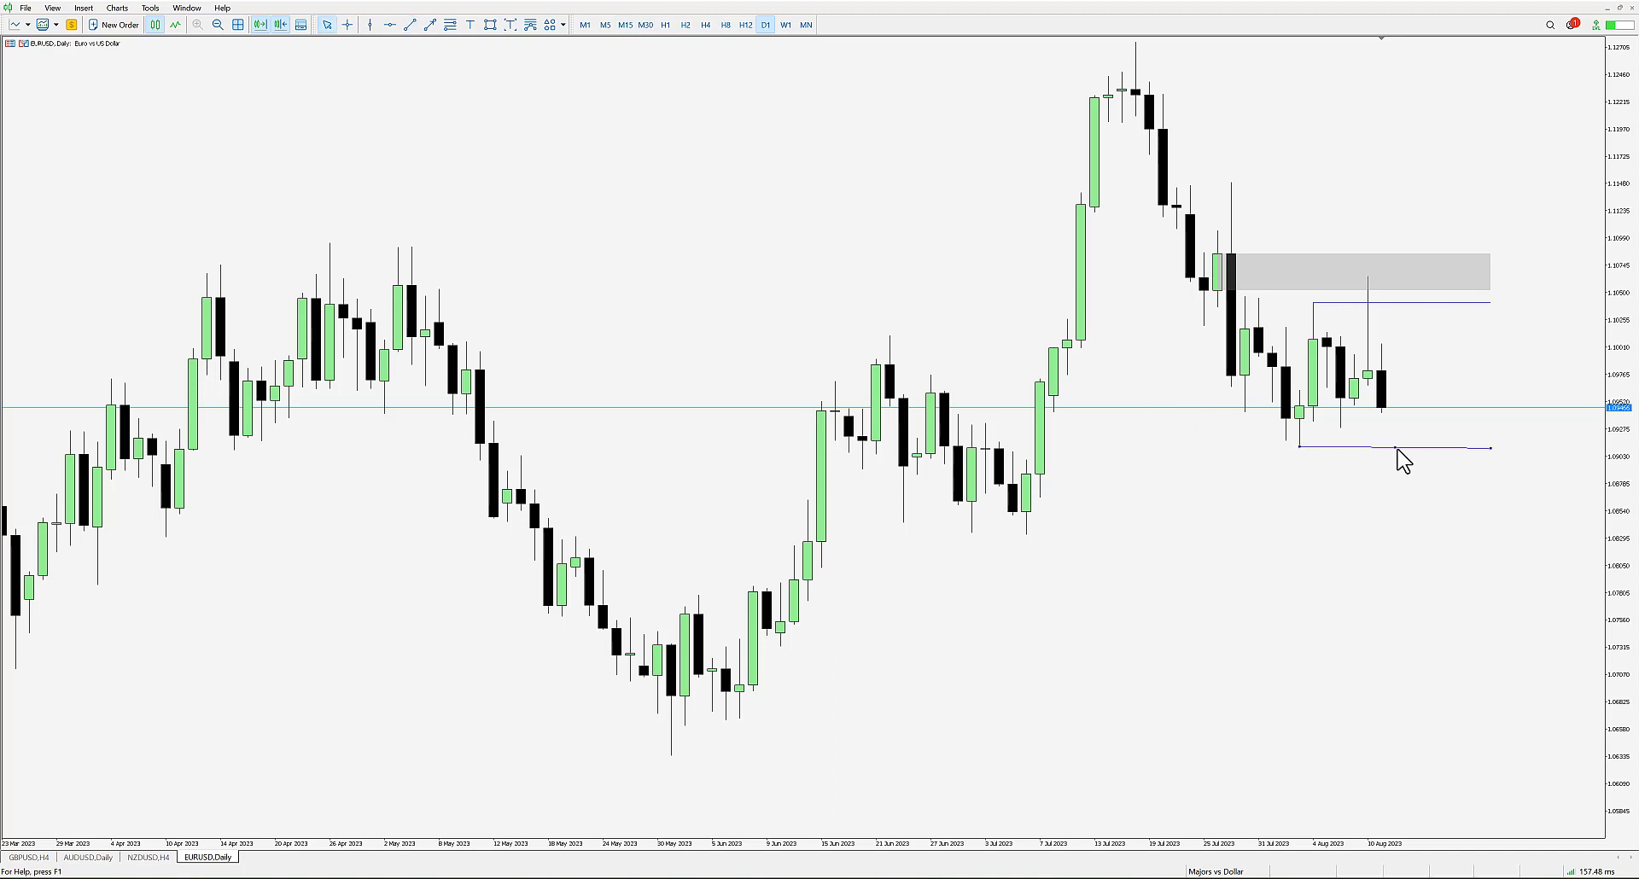
right_click(1400, 461)
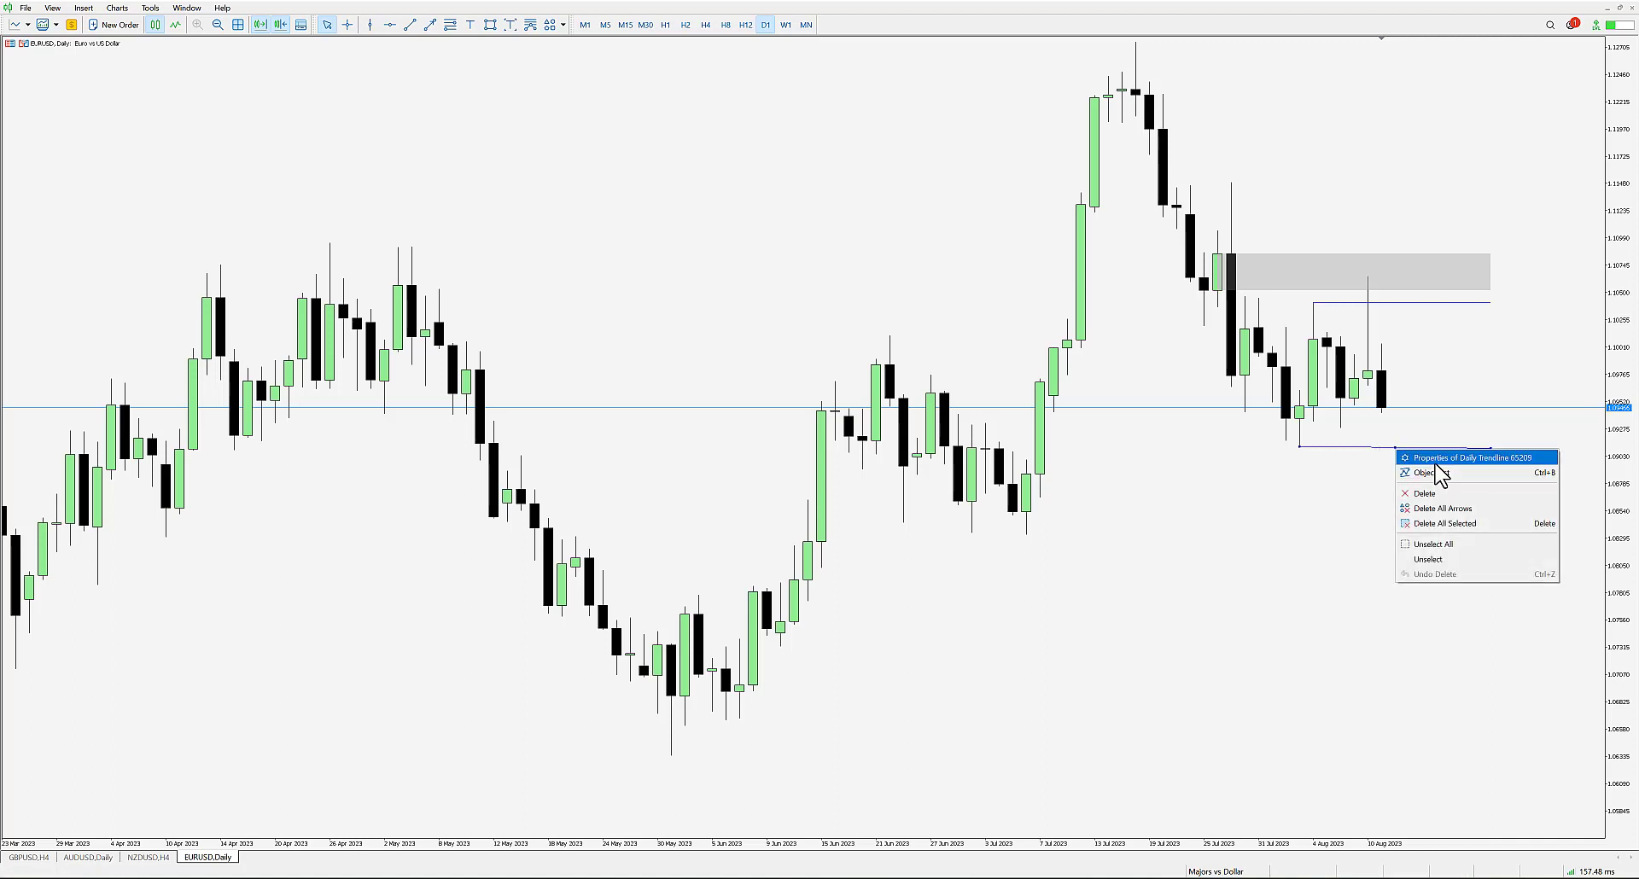
left_click(1442, 459)
left_click(300, 222)
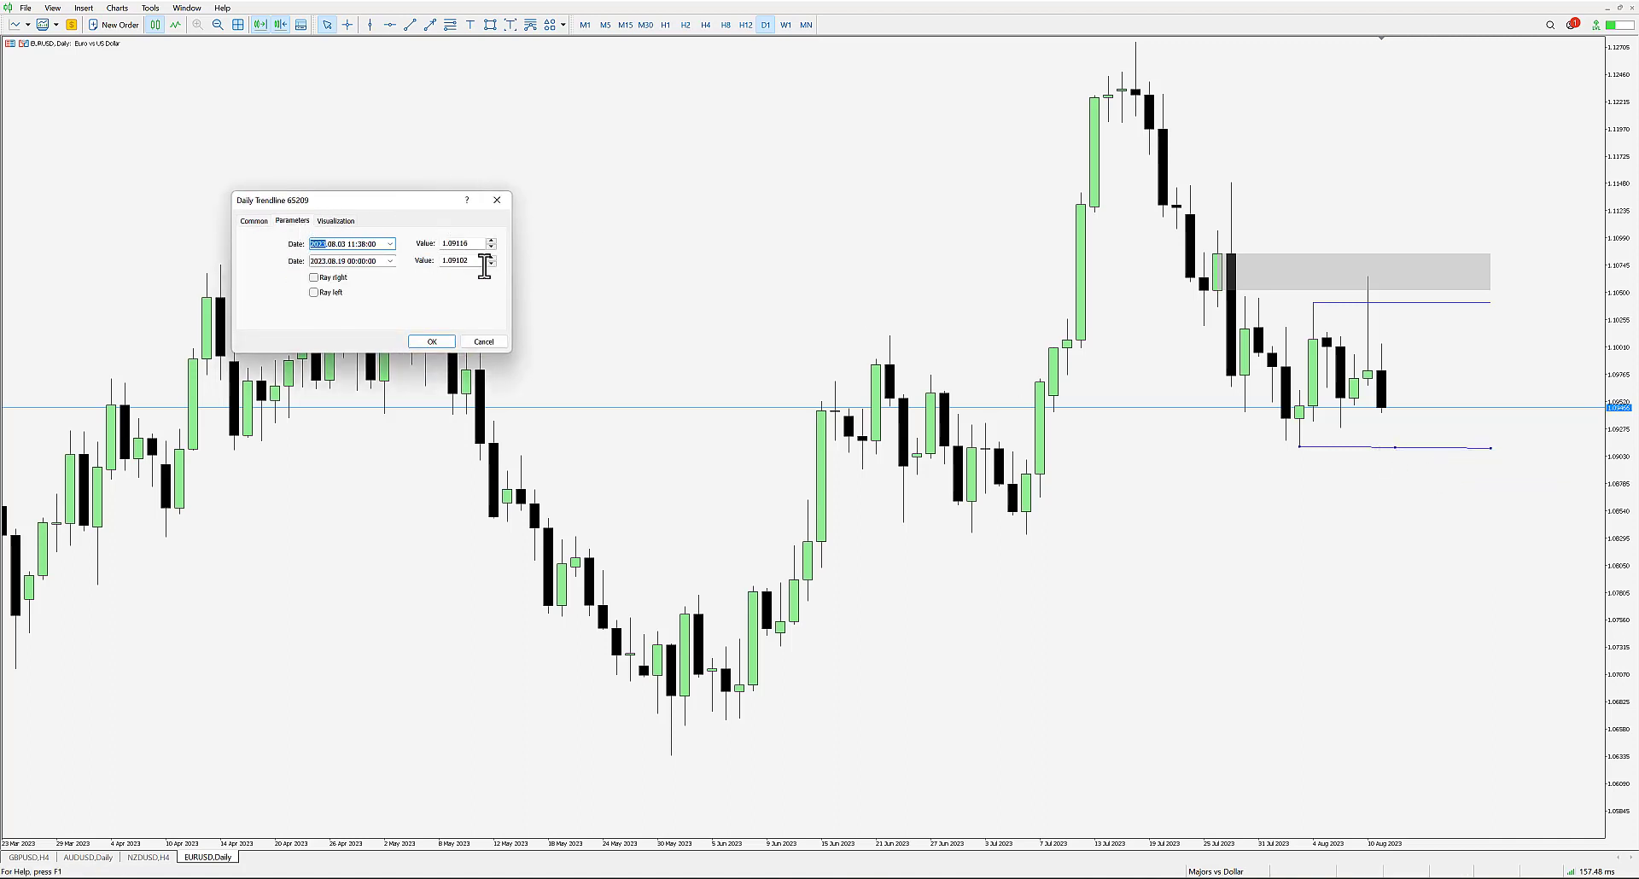
double_click(456, 243)
double_click(472, 260)
left_click(431, 341)
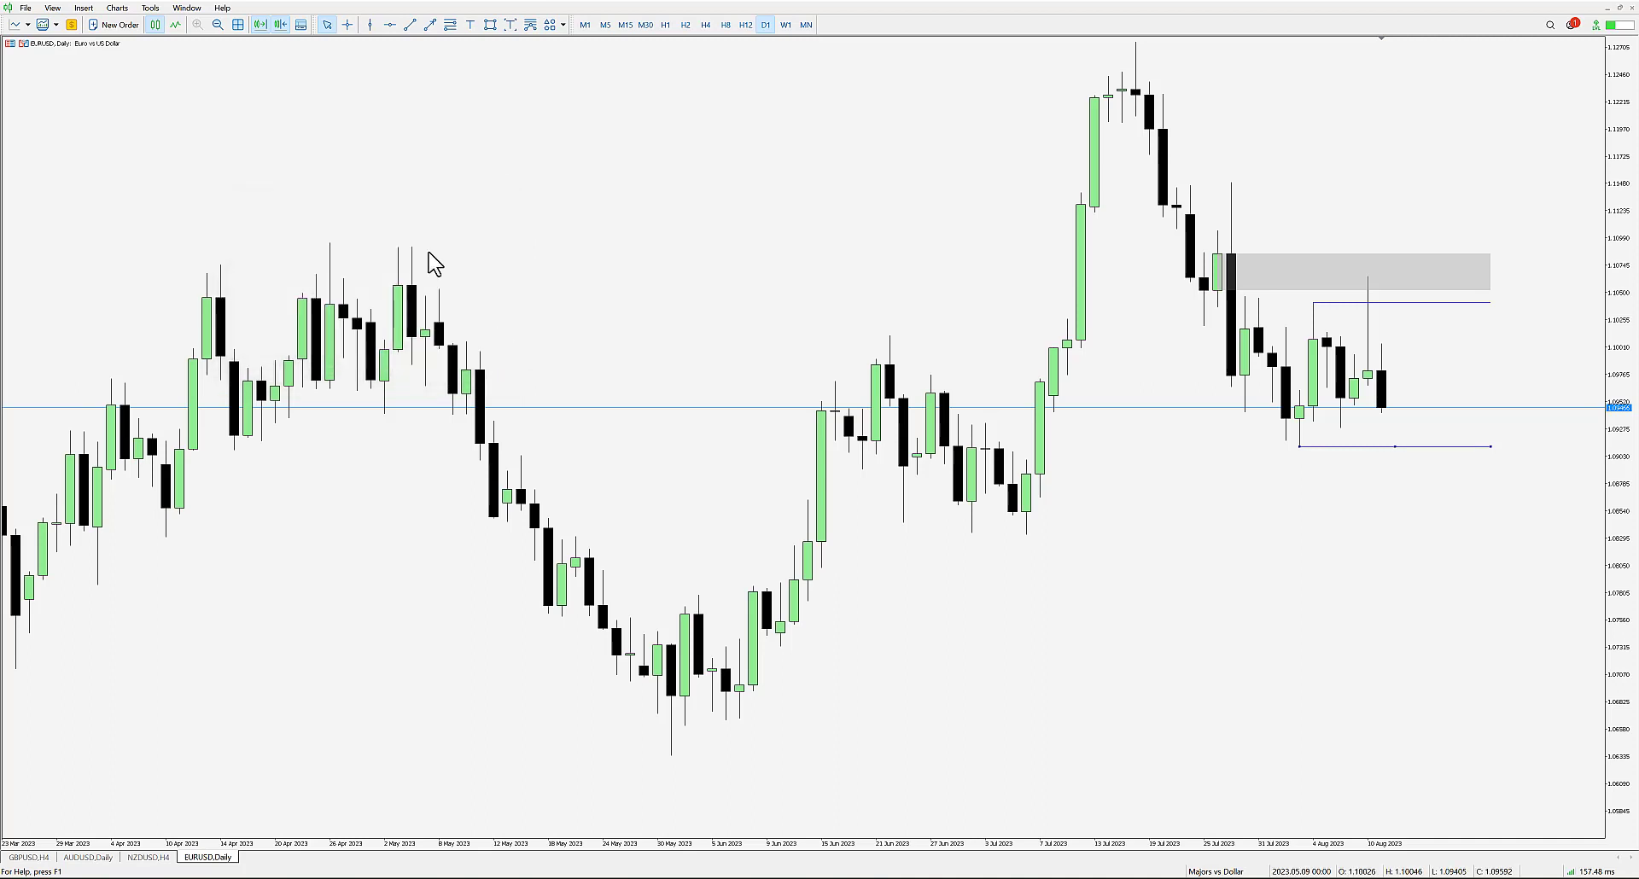
left_click(1394, 447)
- Mark two rectangle zones extending from the 5 and 6 July candles, about 1.0854–1.0879 and 1.0900–1.0912
left_click(490, 25)
left_click_drag(1011, 484, 1494, 513)
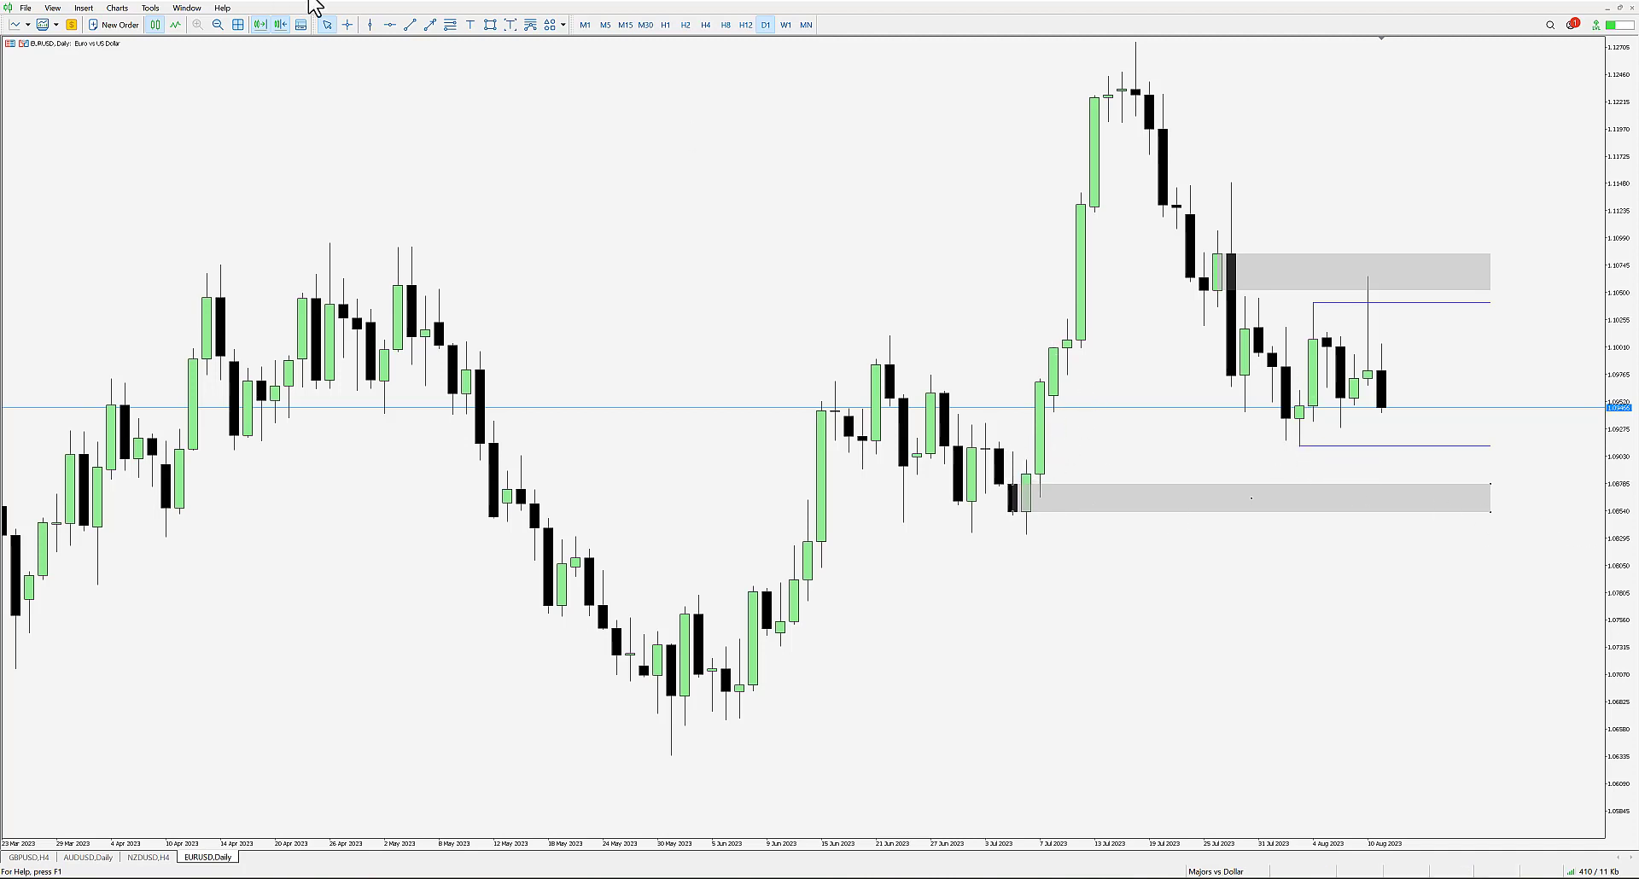
left_click(490, 25)
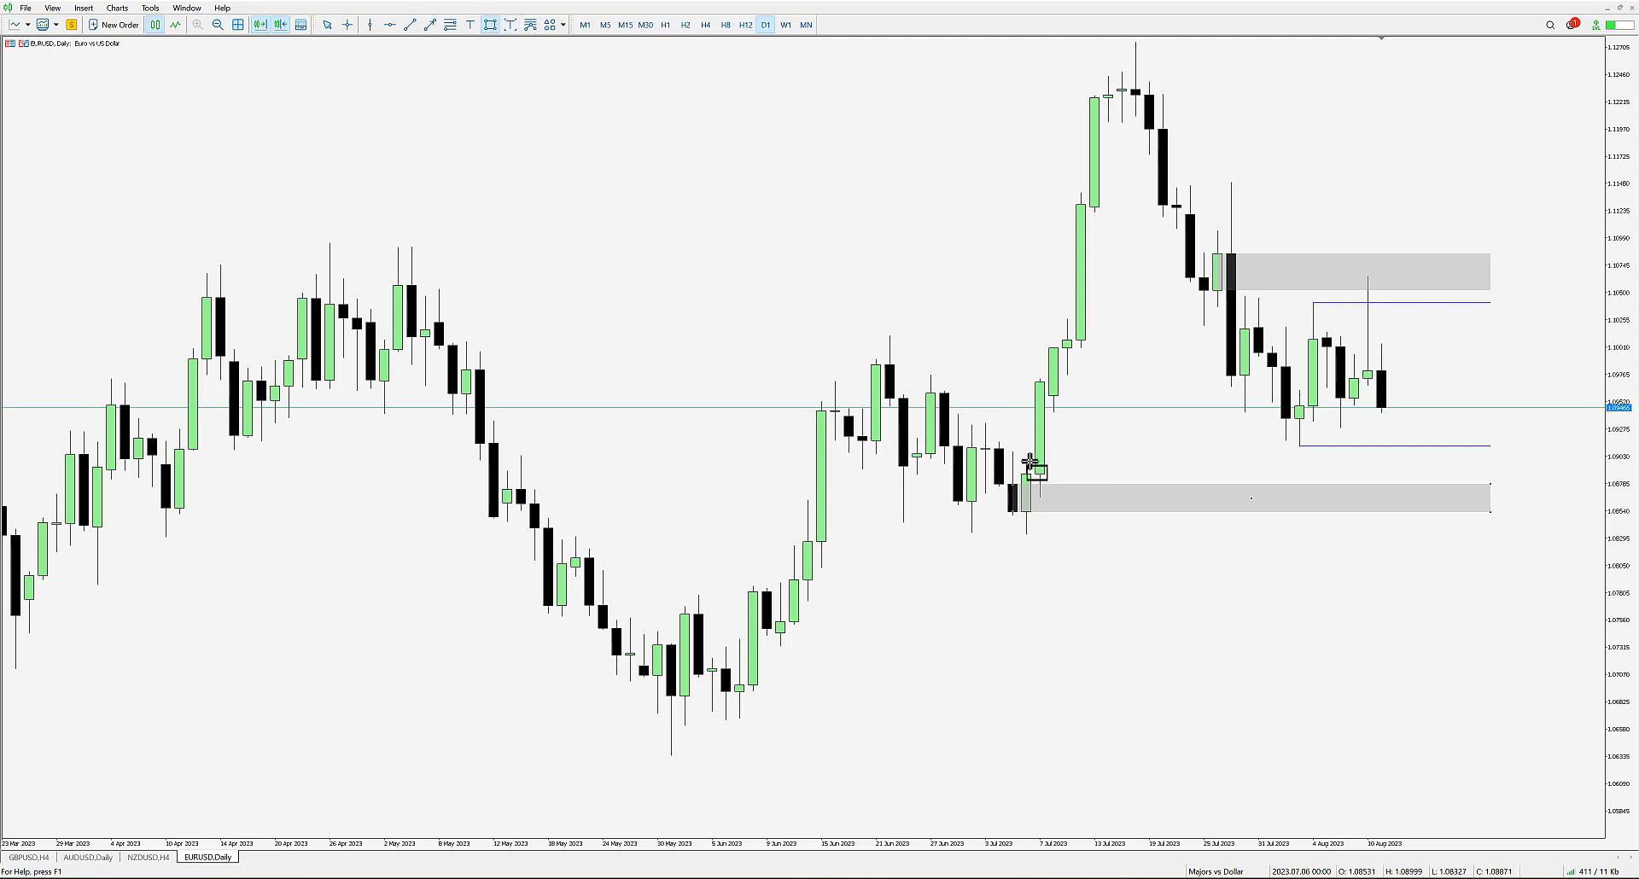
mouse_move(1026, 461)
left_mouse_down()
mouse_move(1067, 416)
mouse_move(1460, 421)
mouse_move(1492, 447)
left_mouse_up()
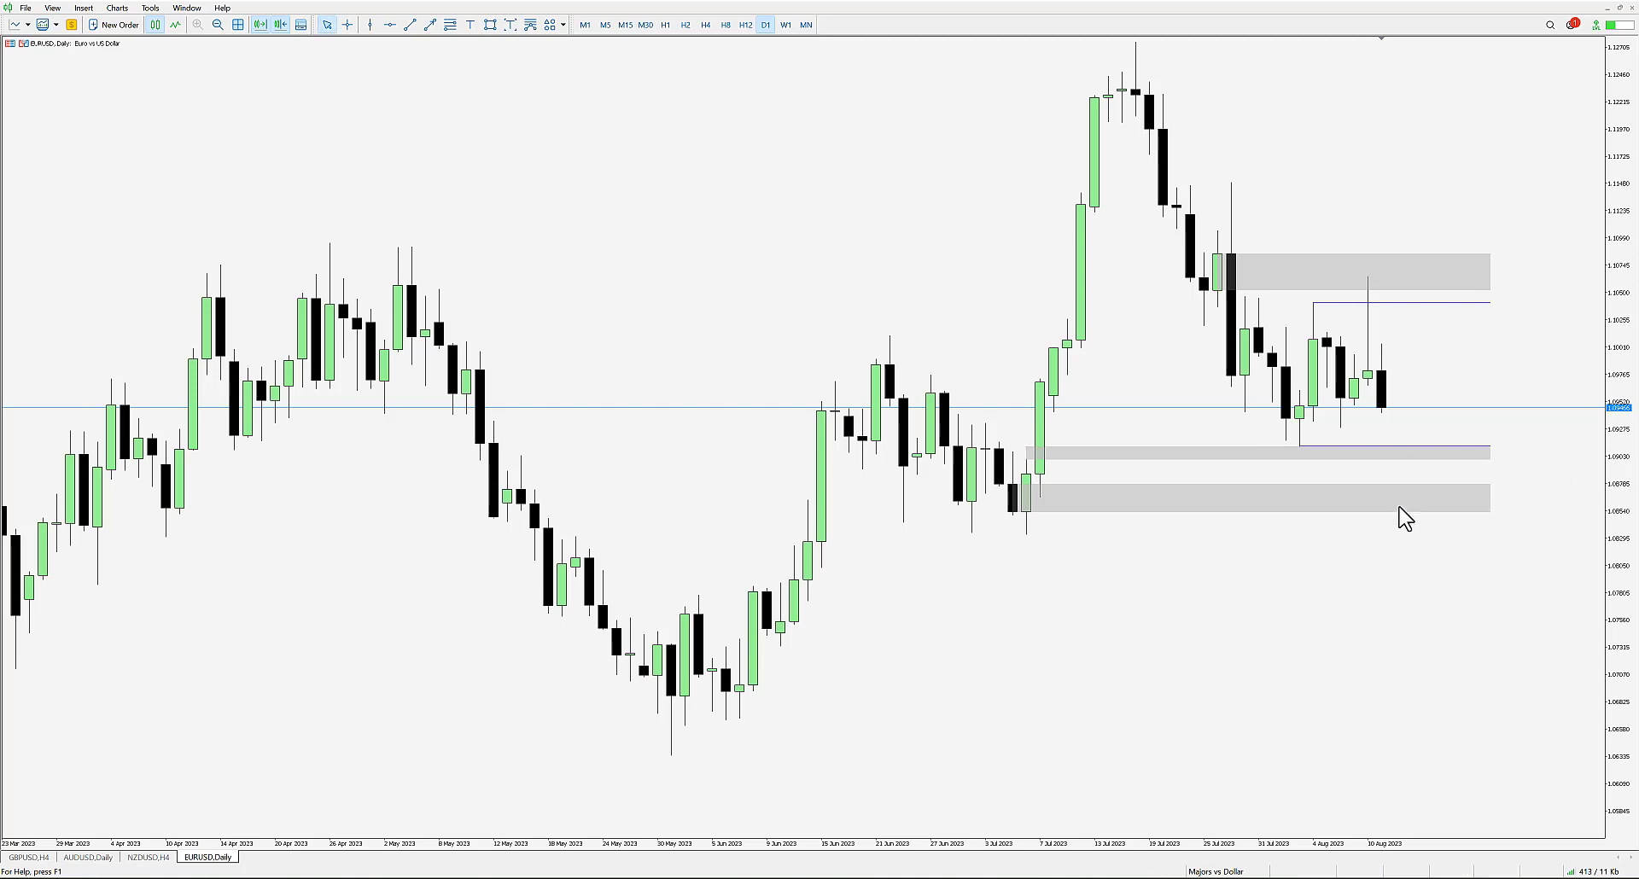
- Measure the distance from the current EURUSD price down to the lower July zone with the crosshair
left_click(347, 25)
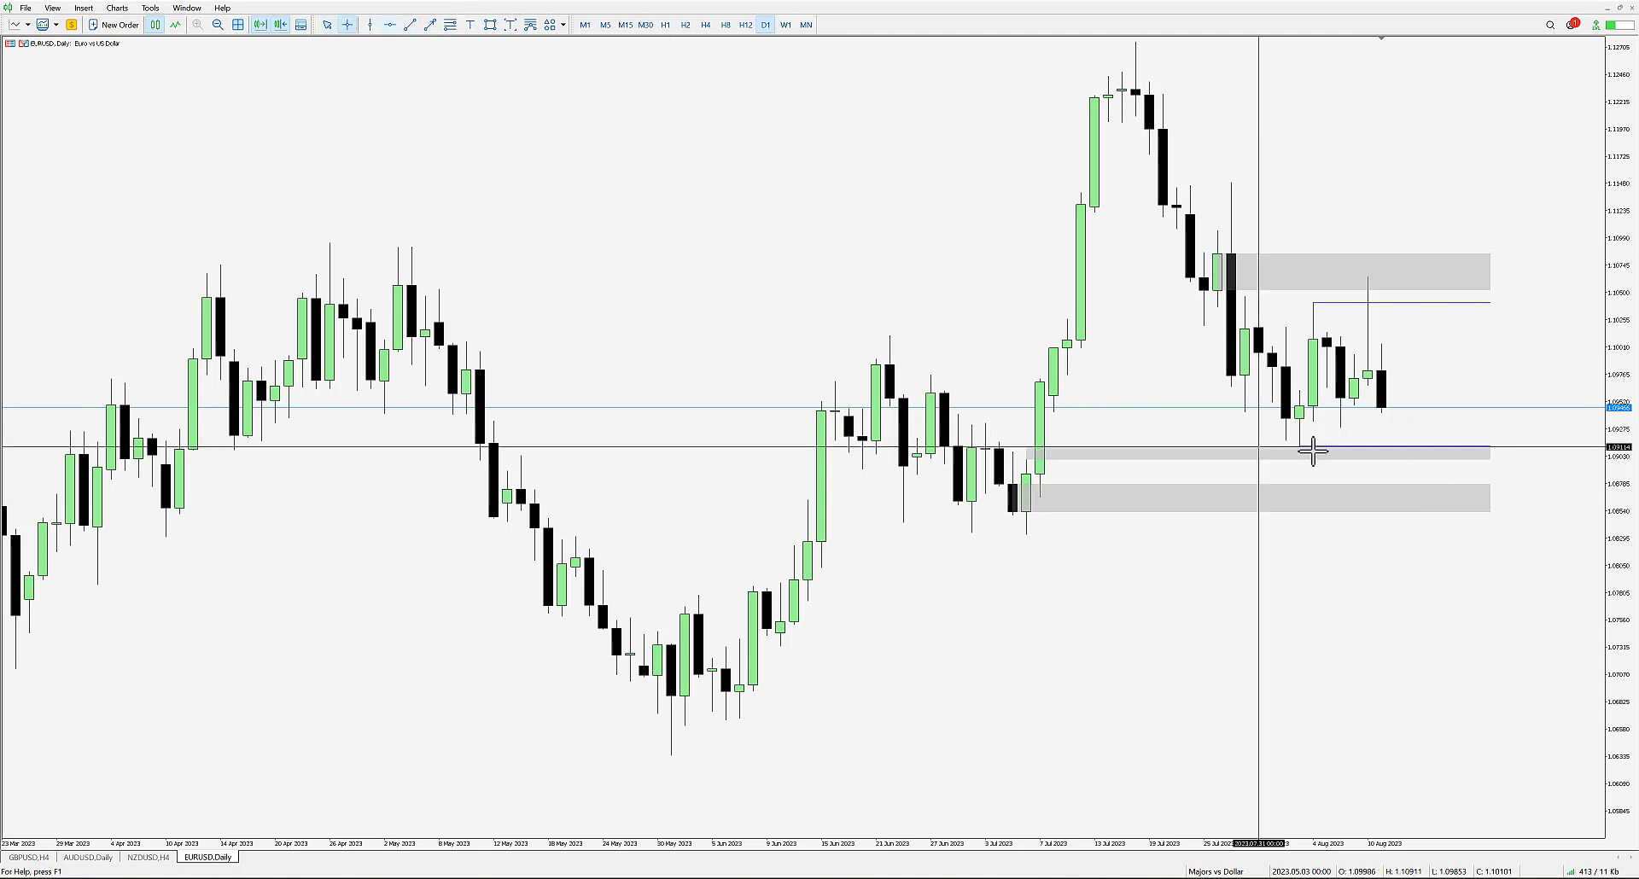
left_click_drag(1390, 410, 1406, 507)
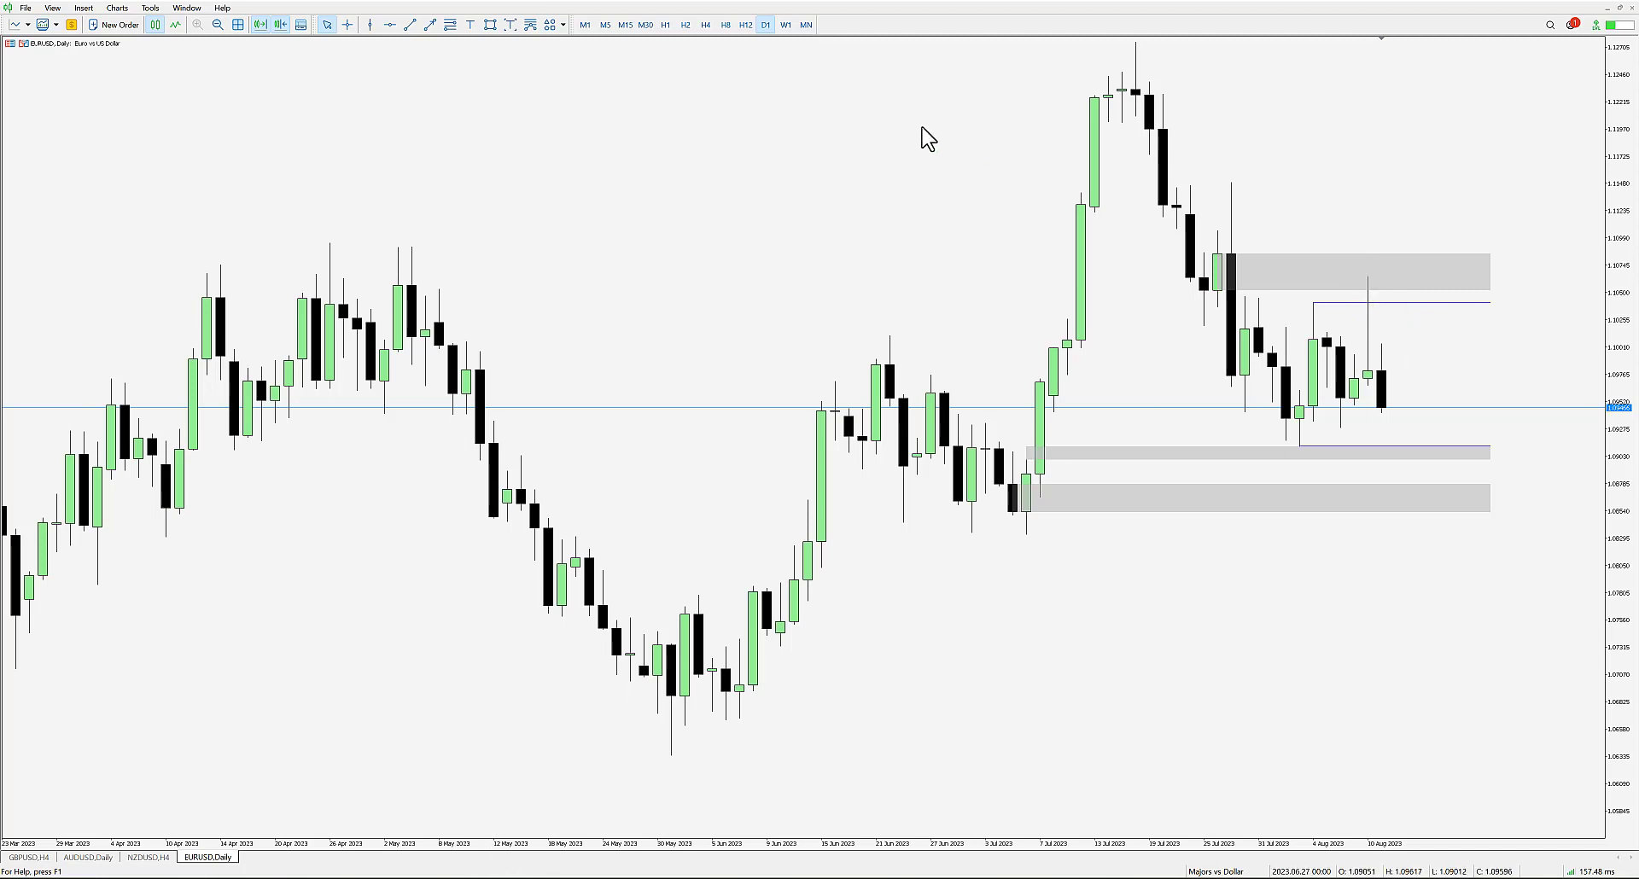
- Switch EURUSD to the H4 timeframe and mark a rectangle zone from the 11 August candle, about 1.0985–1.0999
left_click(706, 26)
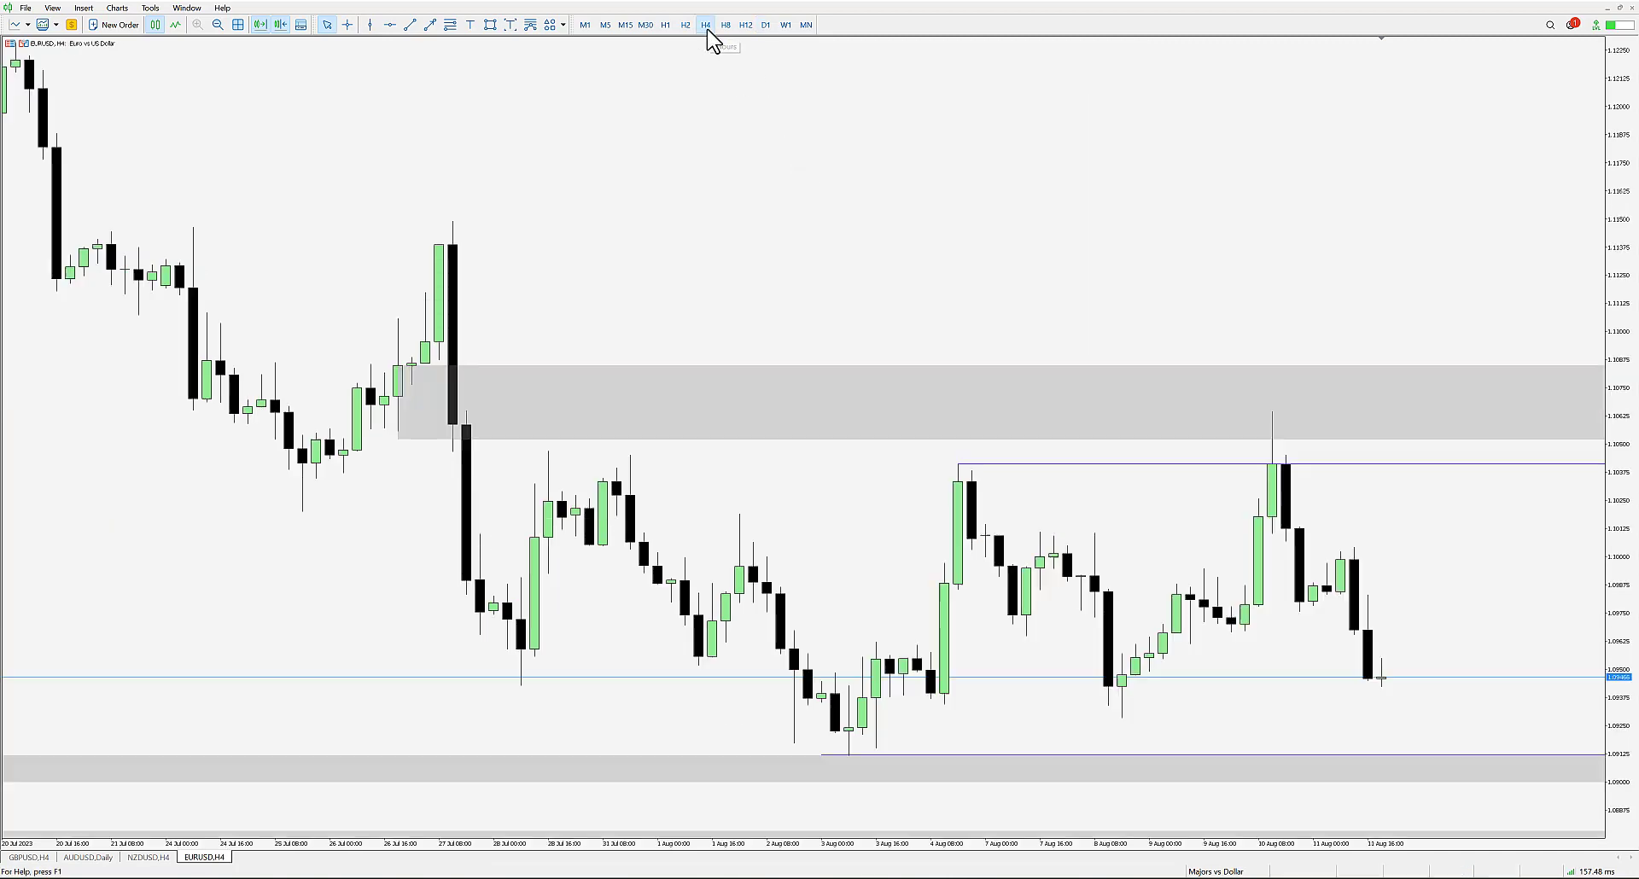
left_click(217, 26)
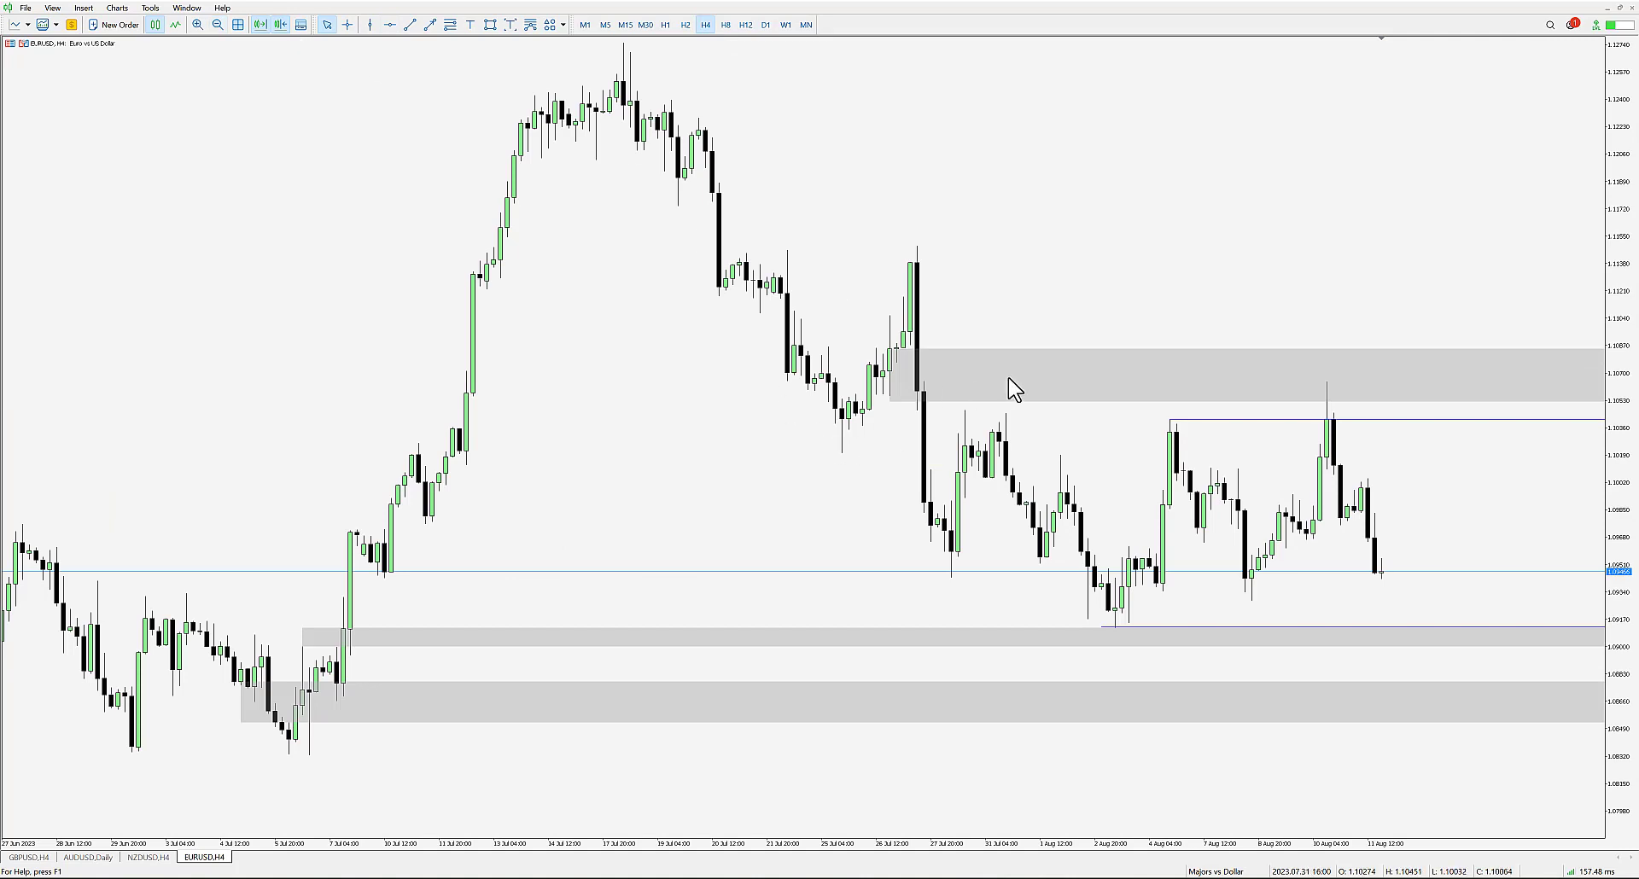
left_click(490, 24)
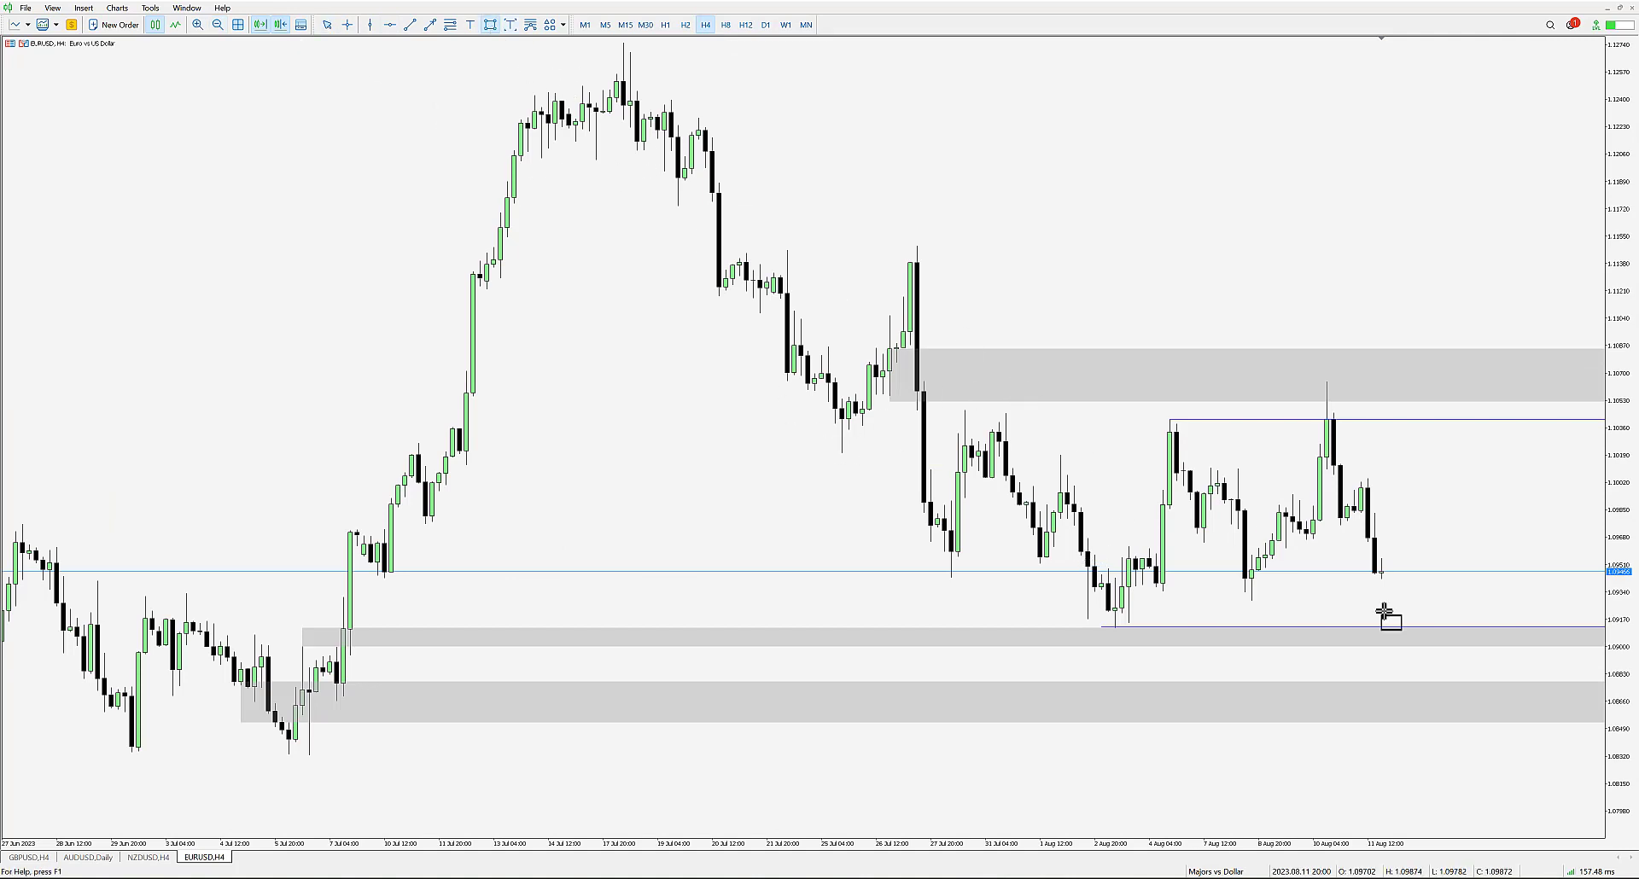
left_click(197, 25)
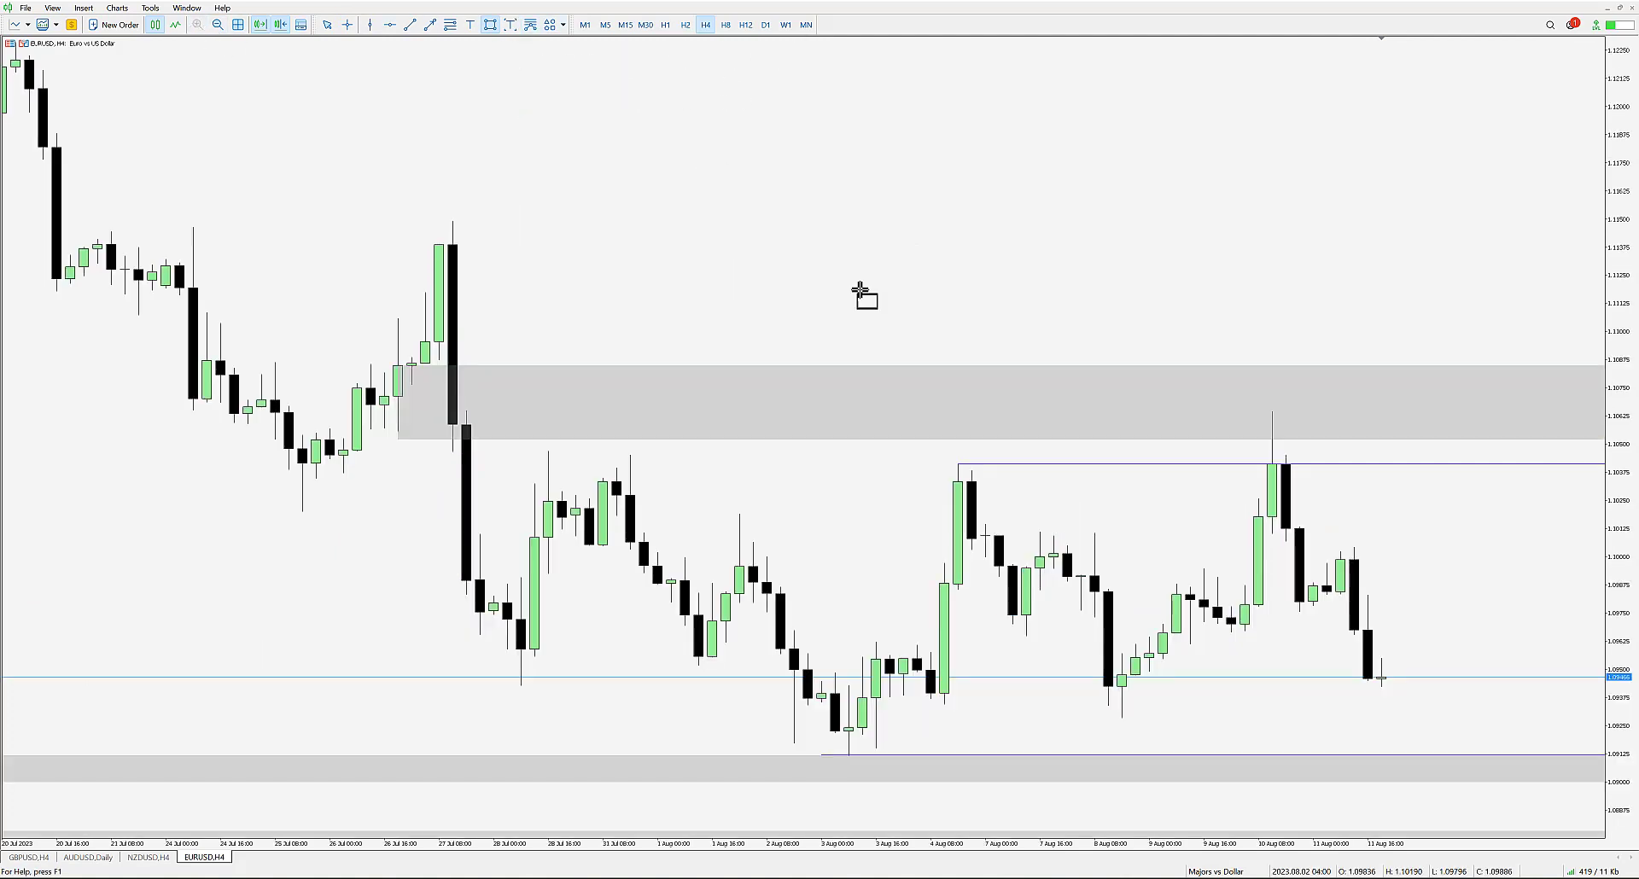
mouse_move(1339, 559)
left_mouse_down()
mouse_move(1463, 597)
mouse_move(1532, 591)
left_mouse_up()
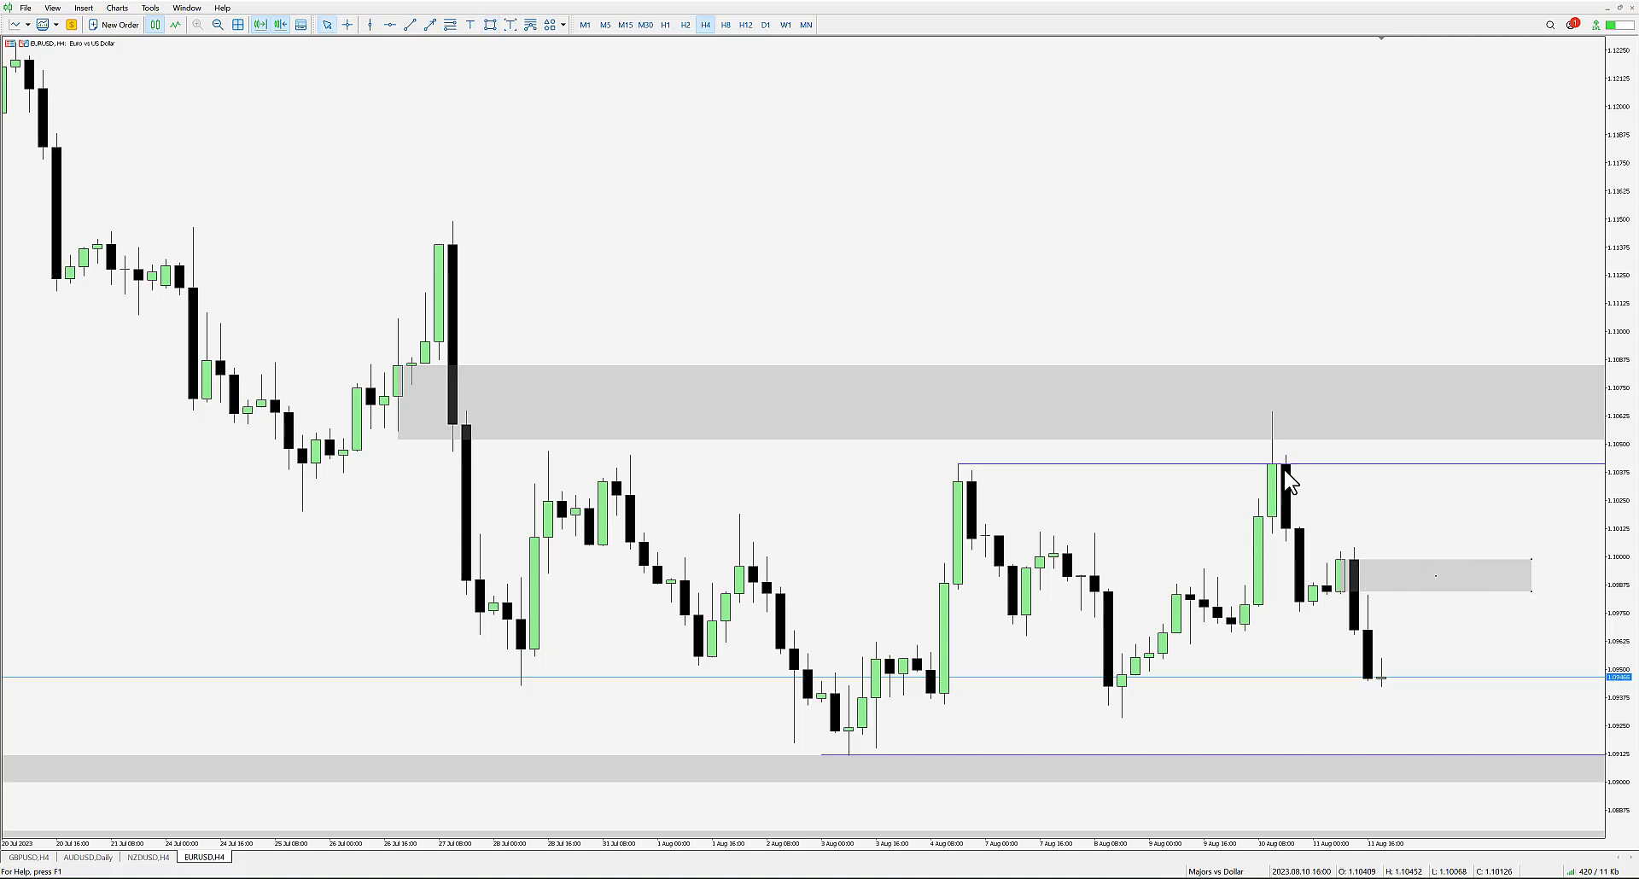
- Mark a rectangle zone from the 10 August candle, about 1.1018–1.1041, and trim its end to line up with the 11 August zone
left_click(489, 25)
mouse_move(1272, 465)
left_mouse_down()
mouse_move(1272, 480)
mouse_move(1554, 494)
mouse_move(1572, 517)
left_mouse_up()
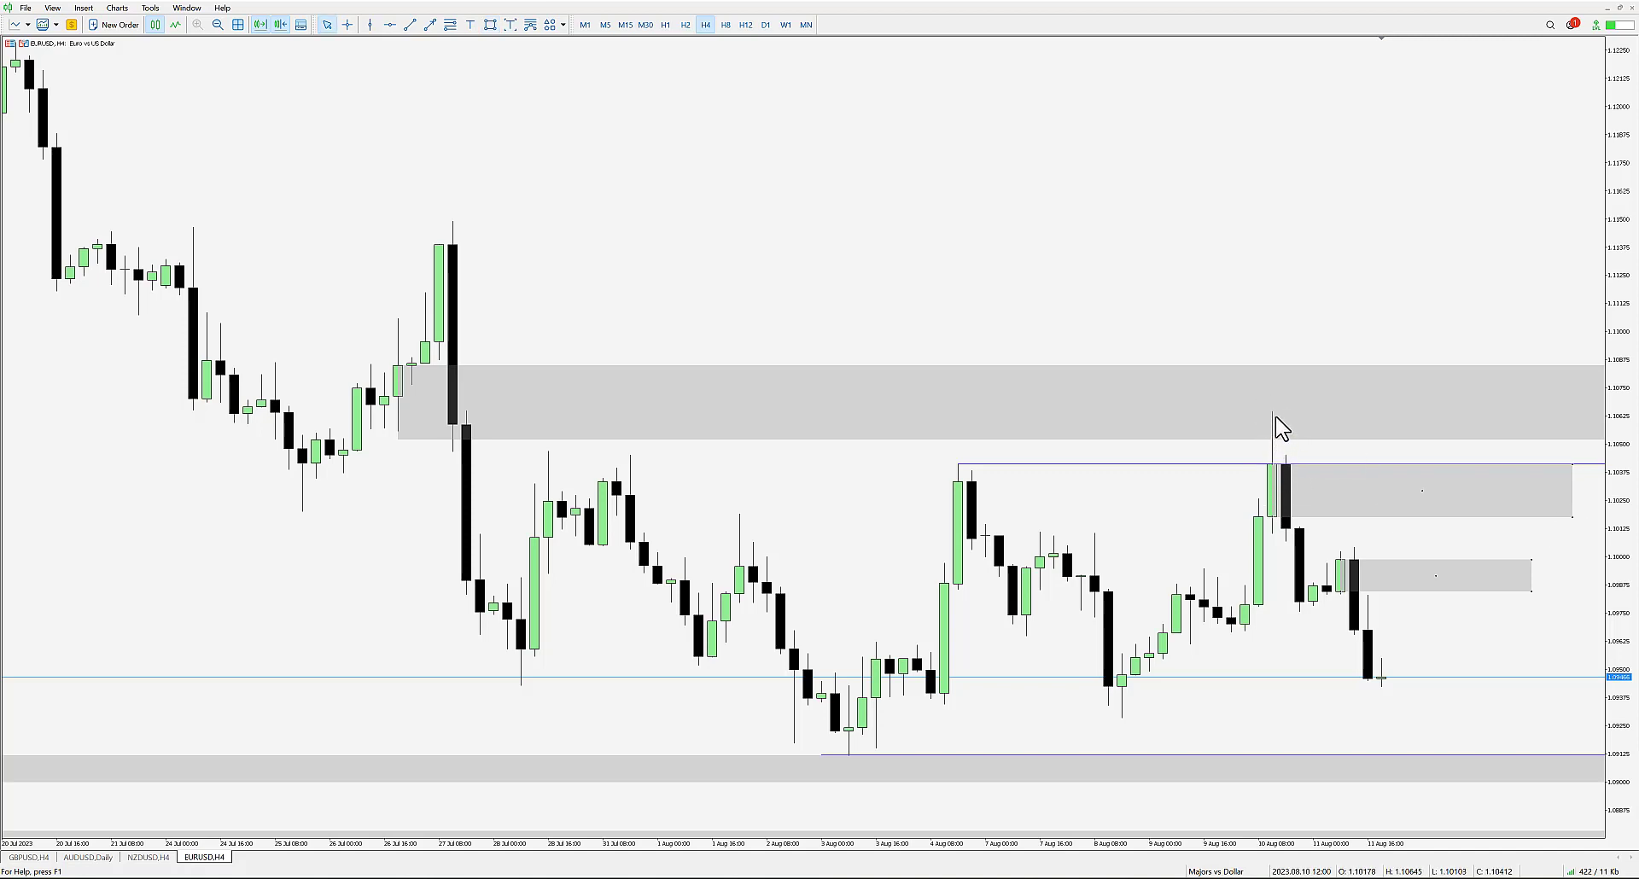
left_click_drag(1570, 519, 1533, 519)
left_click(1534, 519)
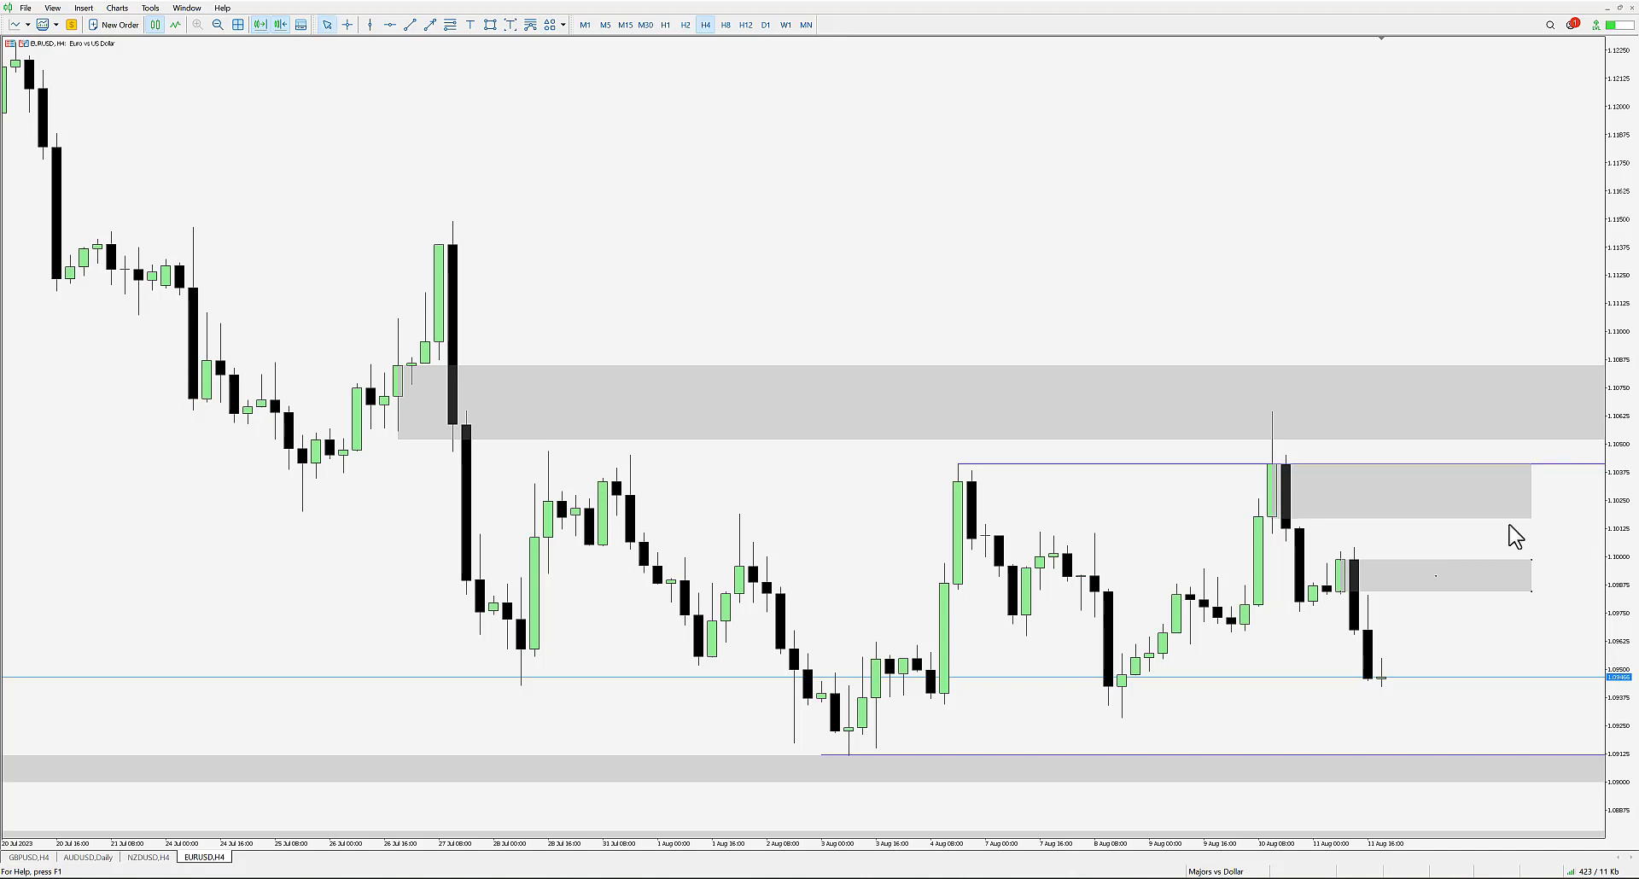
left_click(1533, 592)
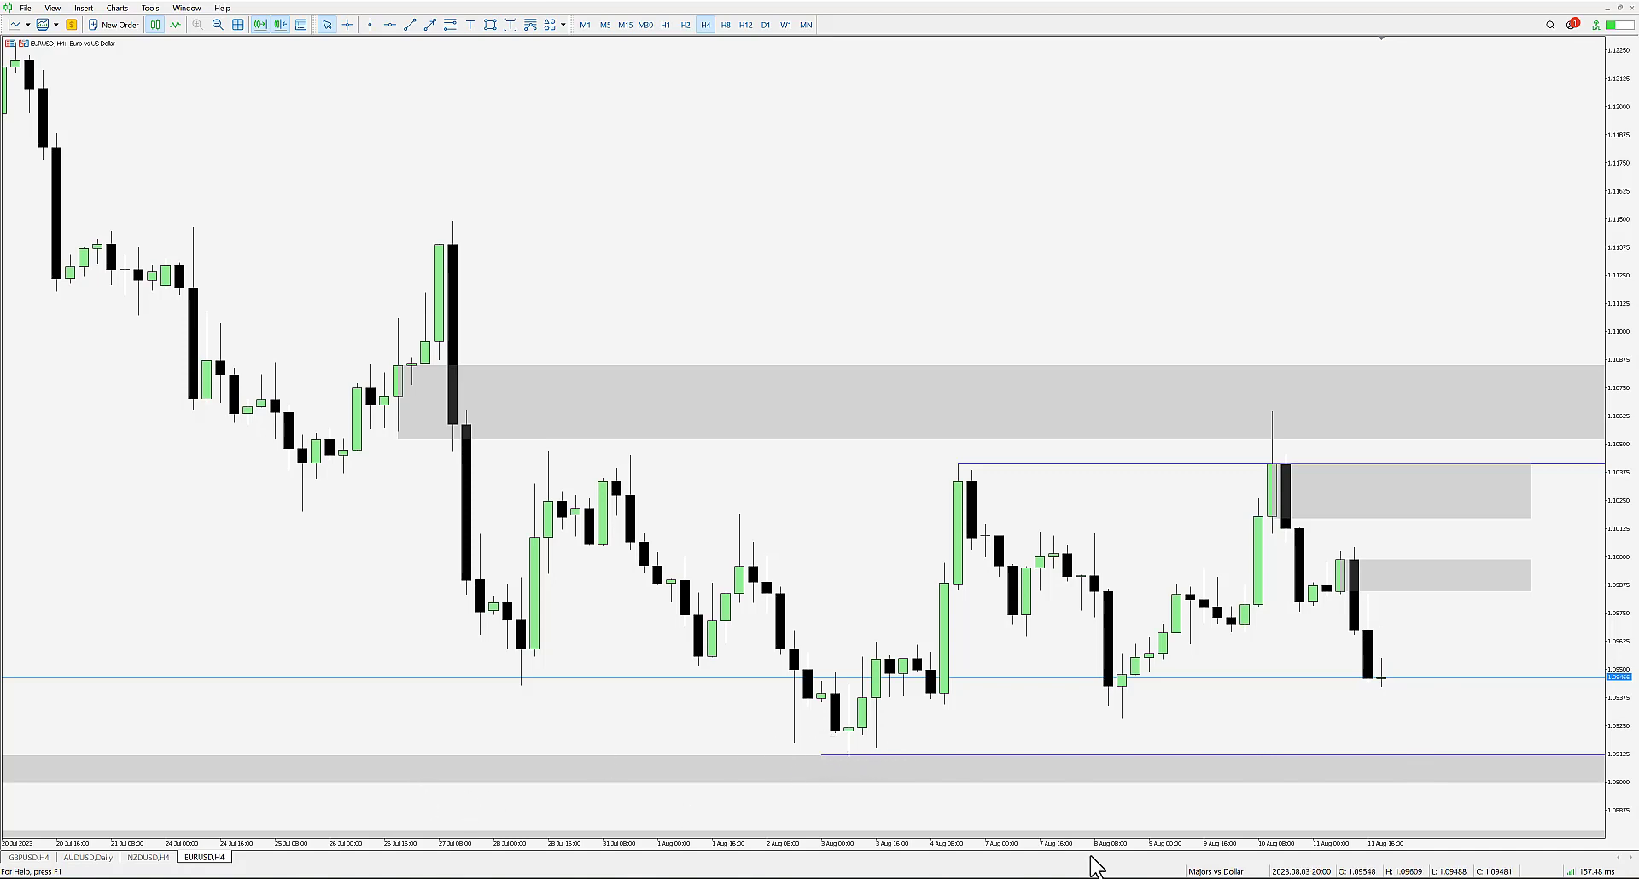
- Load the Dollar vs Majors profile and switch the dollar index chart to the H4 timeframe
left_click(1240, 869)
left_click(1250, 817)
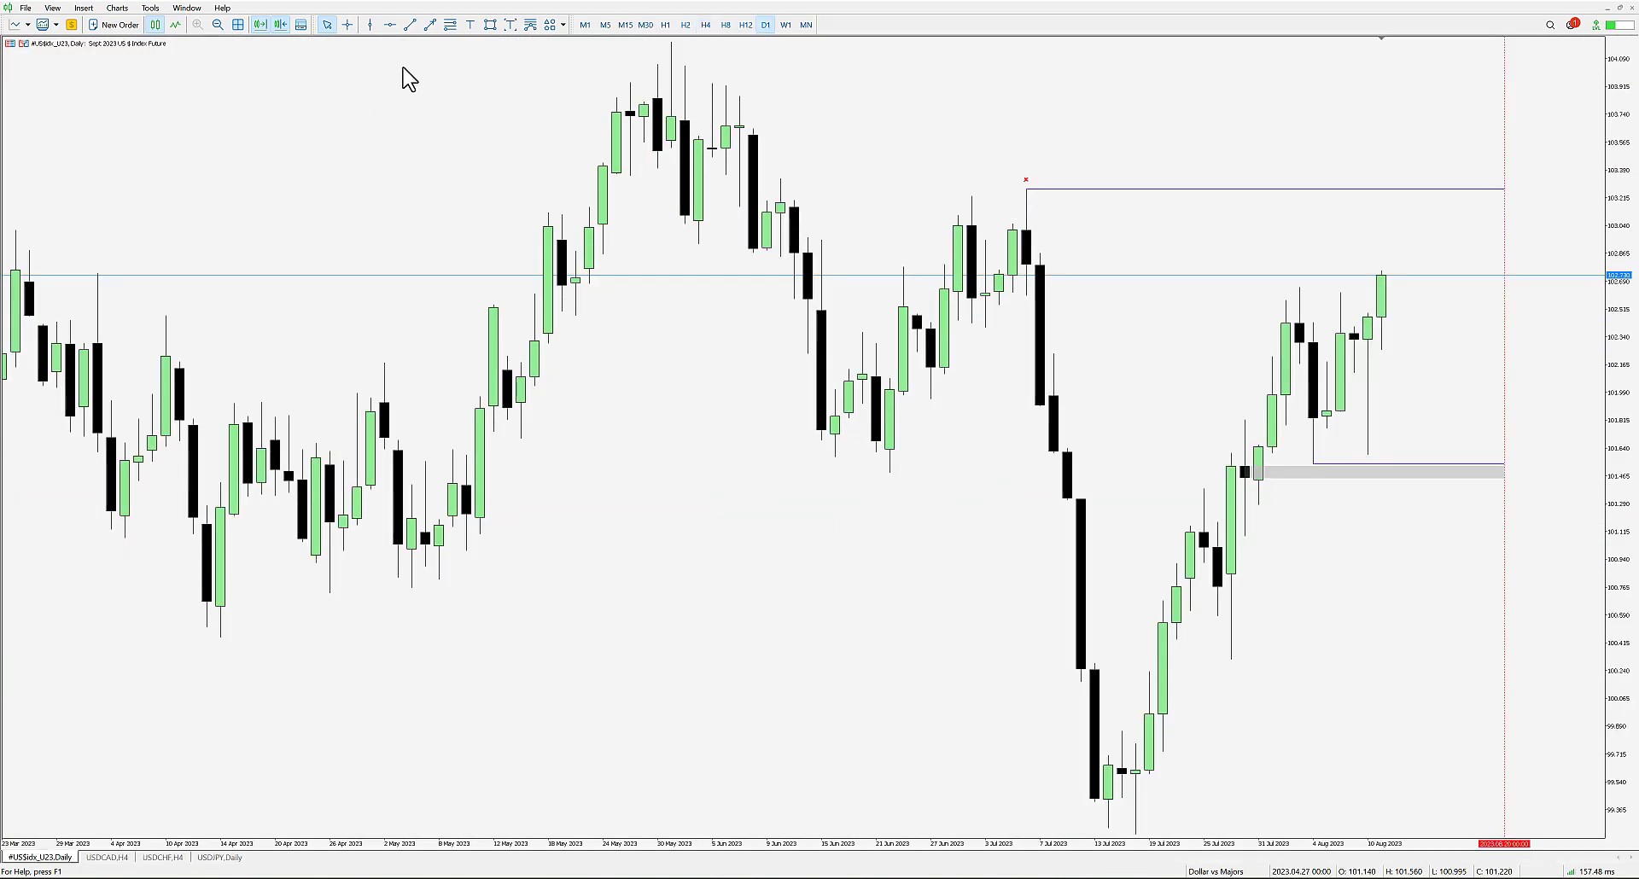
left_click(701, 24)
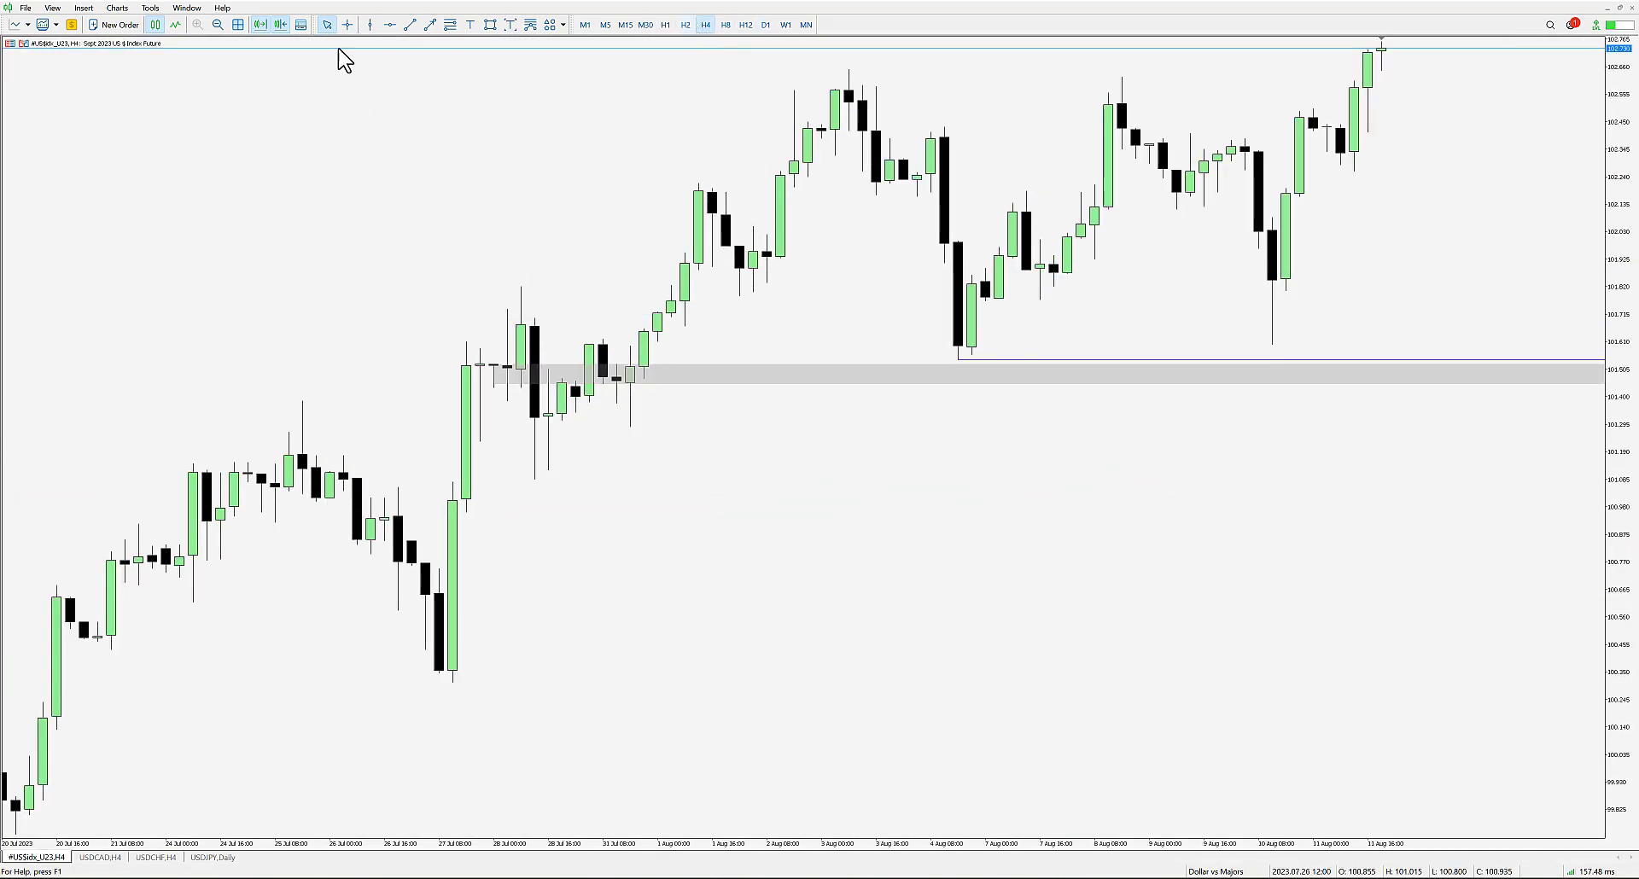
left_click(219, 26)
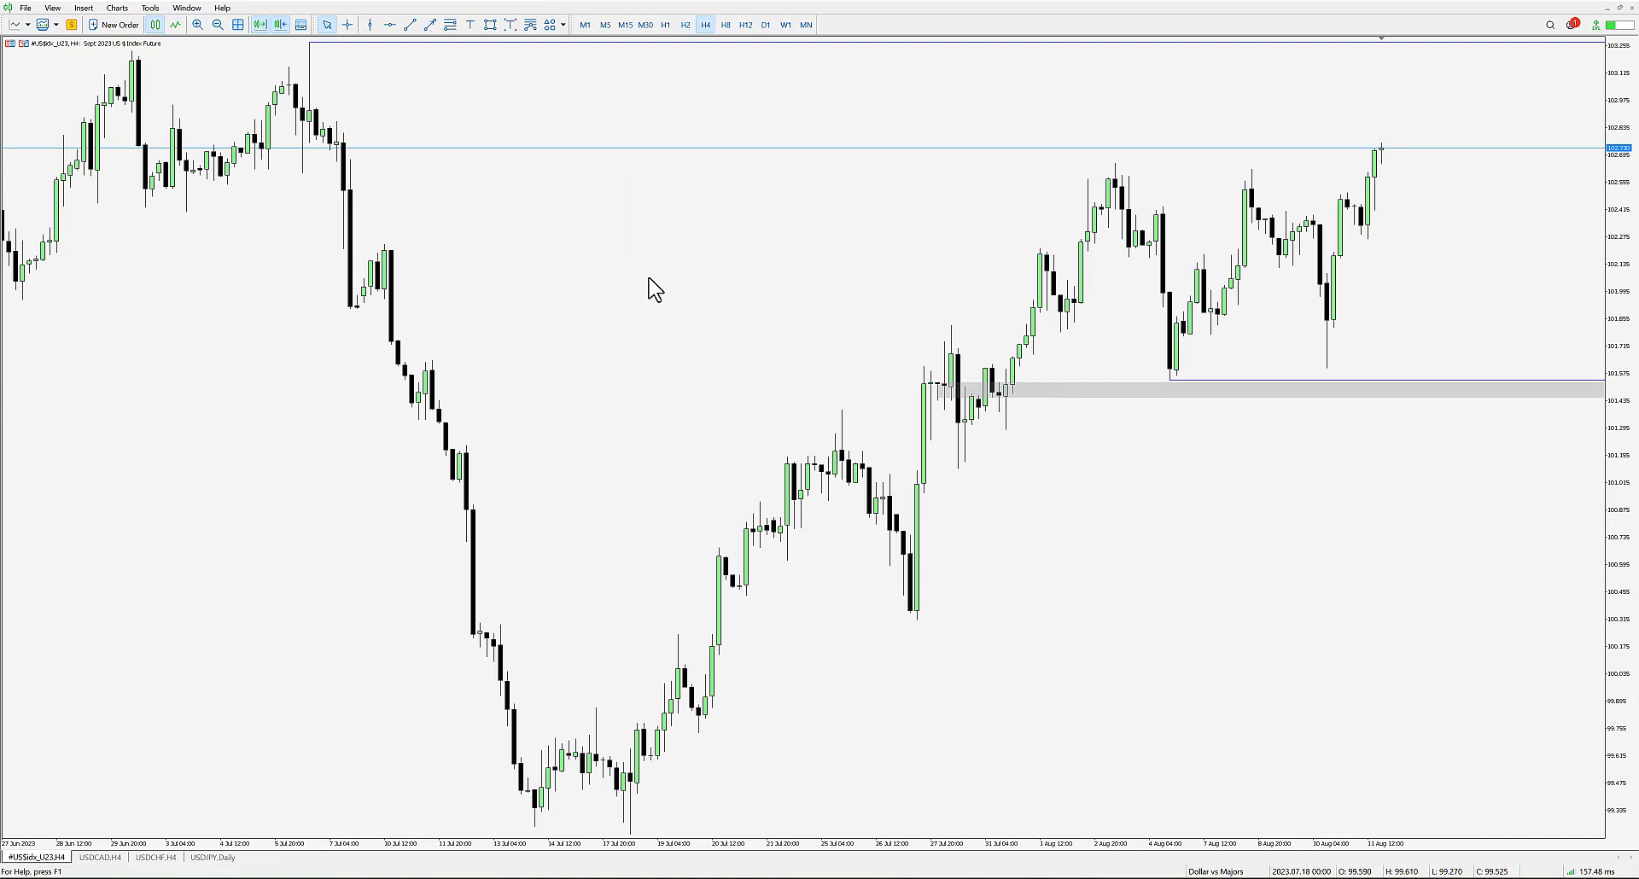
- Mark three rectangle zones extending from the 10 and 11 August candles, about 102.34–102.43, 101.85–102.03 and 102.08–102.17
left_click(490, 25)
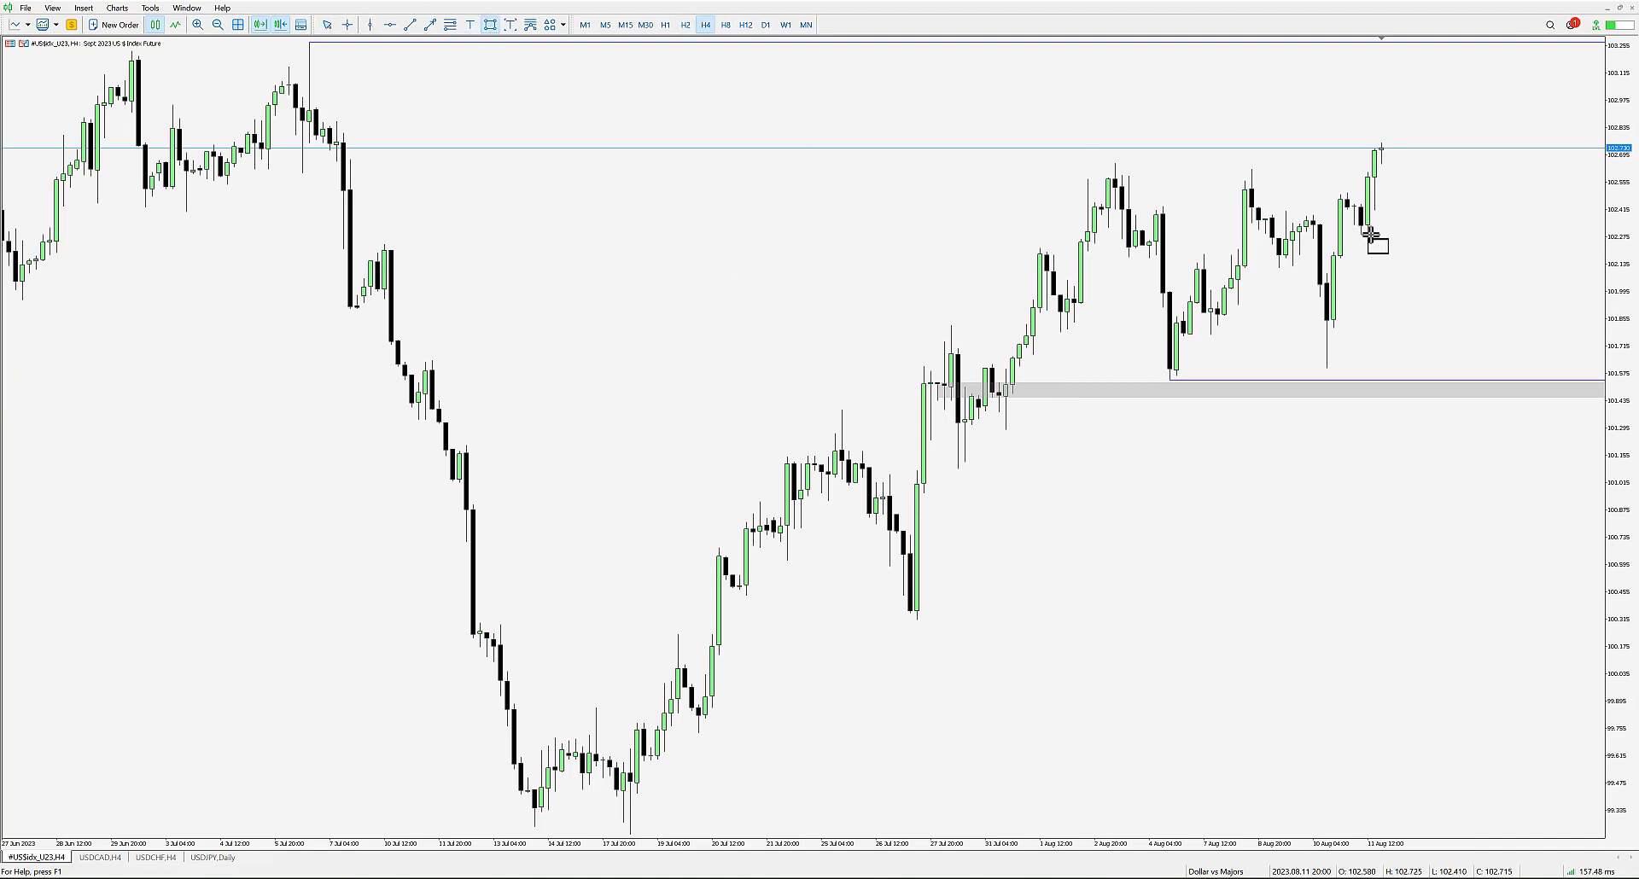
left_click_drag(1365, 209, 1532, 226)
left_click(490, 25)
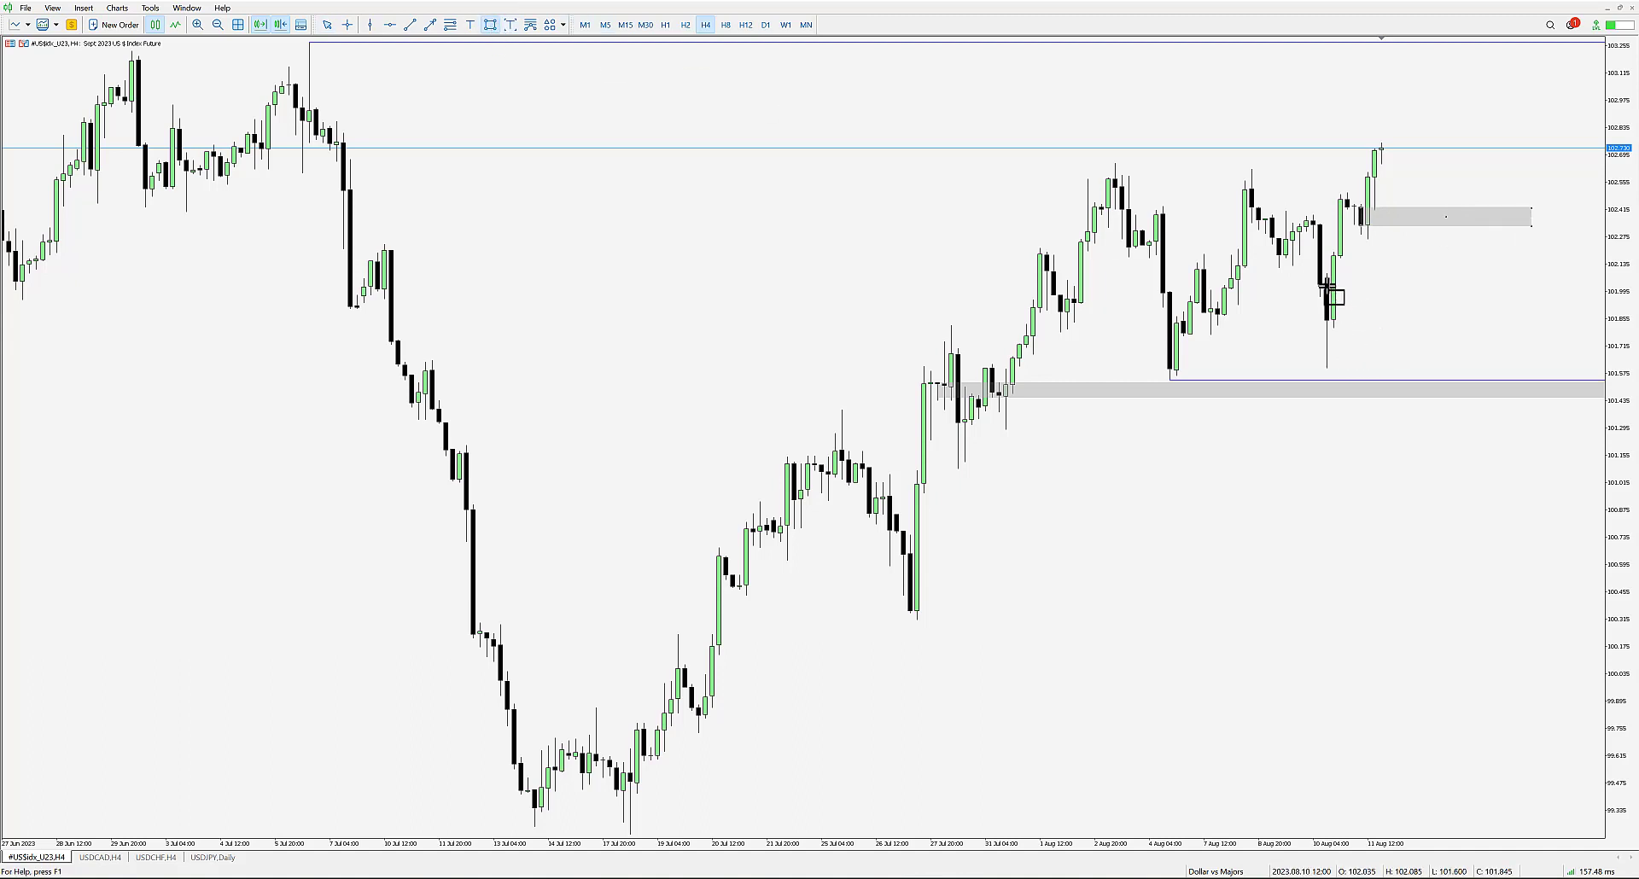
mouse_move(1329, 284)
left_mouse_down()
mouse_move(1547, 337)
mouse_move(1532, 319)
left_mouse_up()
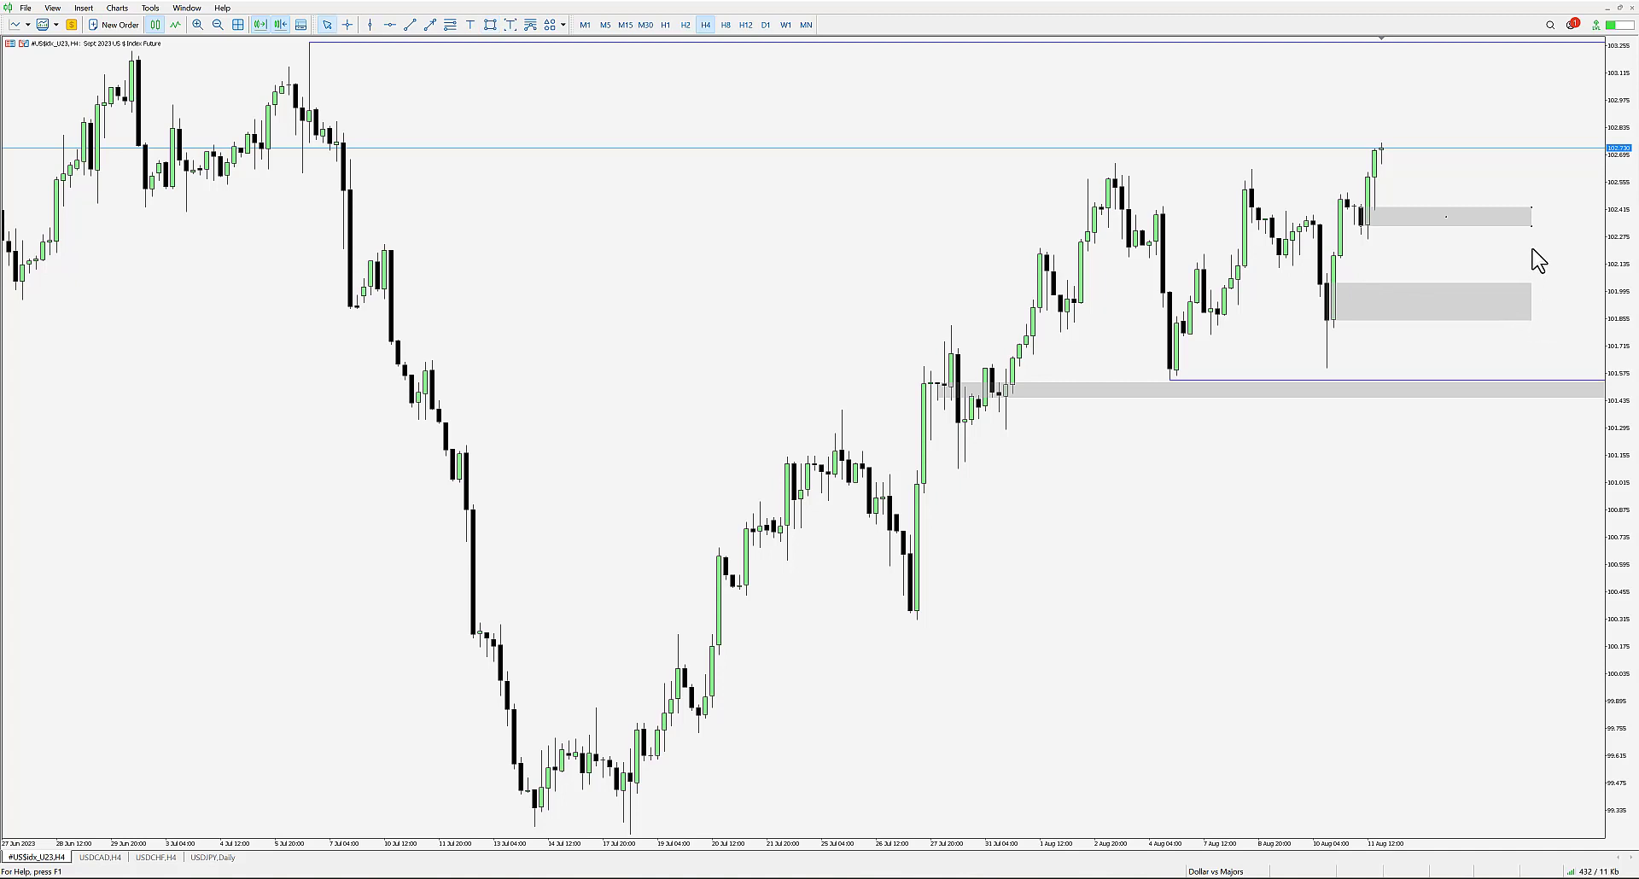
left_click(490, 24)
left_click_drag(1332, 273, 1531, 256)
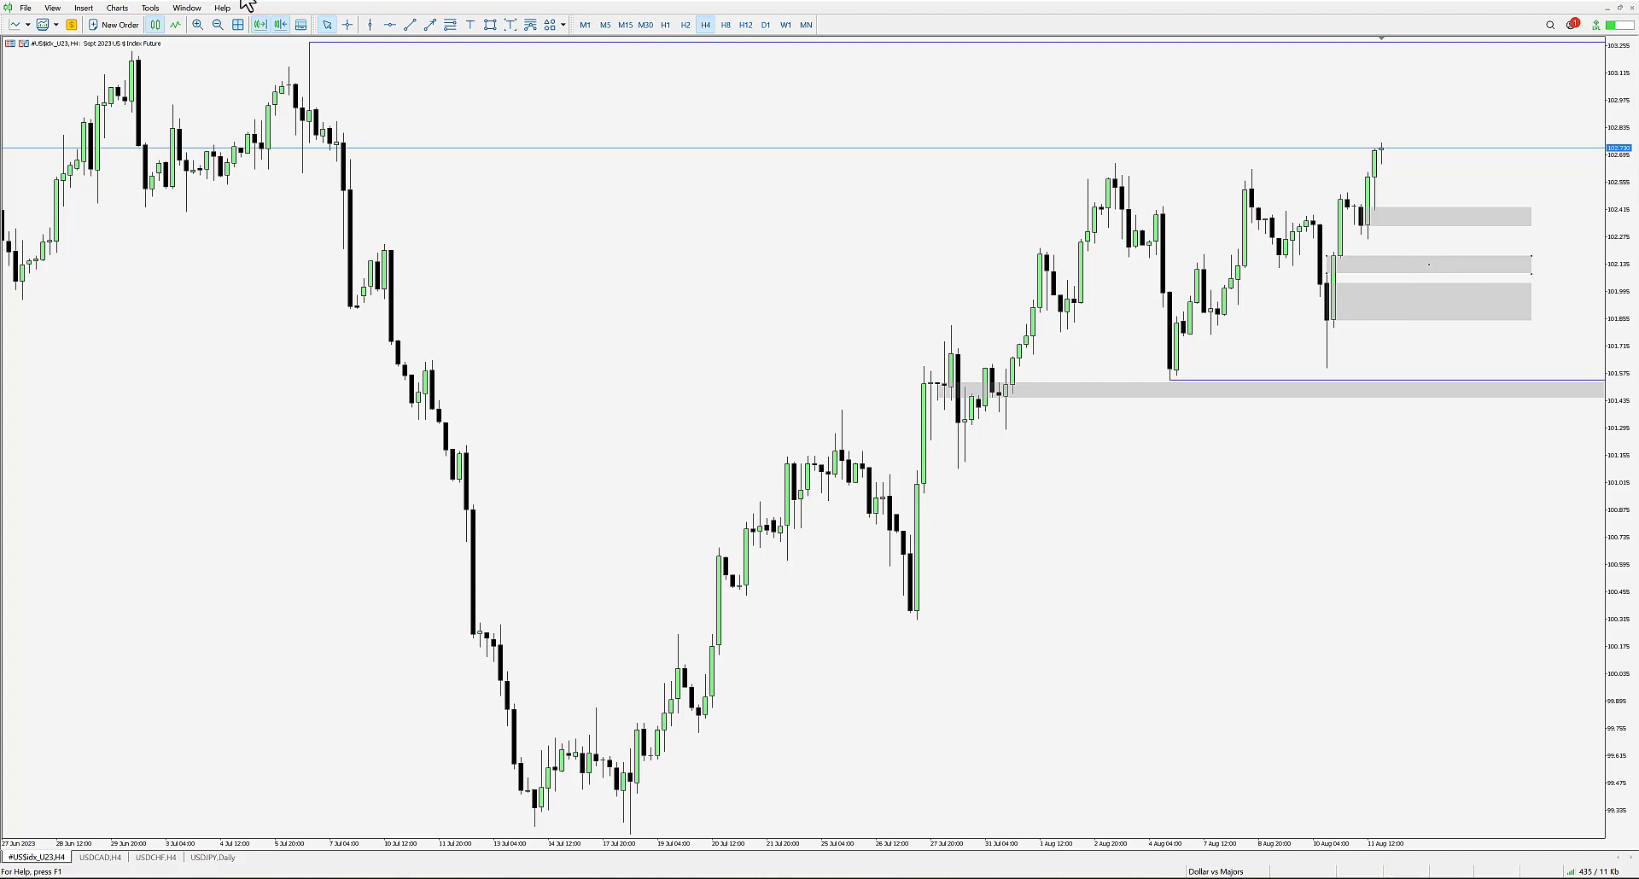
- Draw a Fibonacci retracement from the 10 August low at 101.600 to the 11 August high, and widen the empty space after the latest candle
left_click(449, 25)
left_click_drag(1328, 369, 1381, 143)
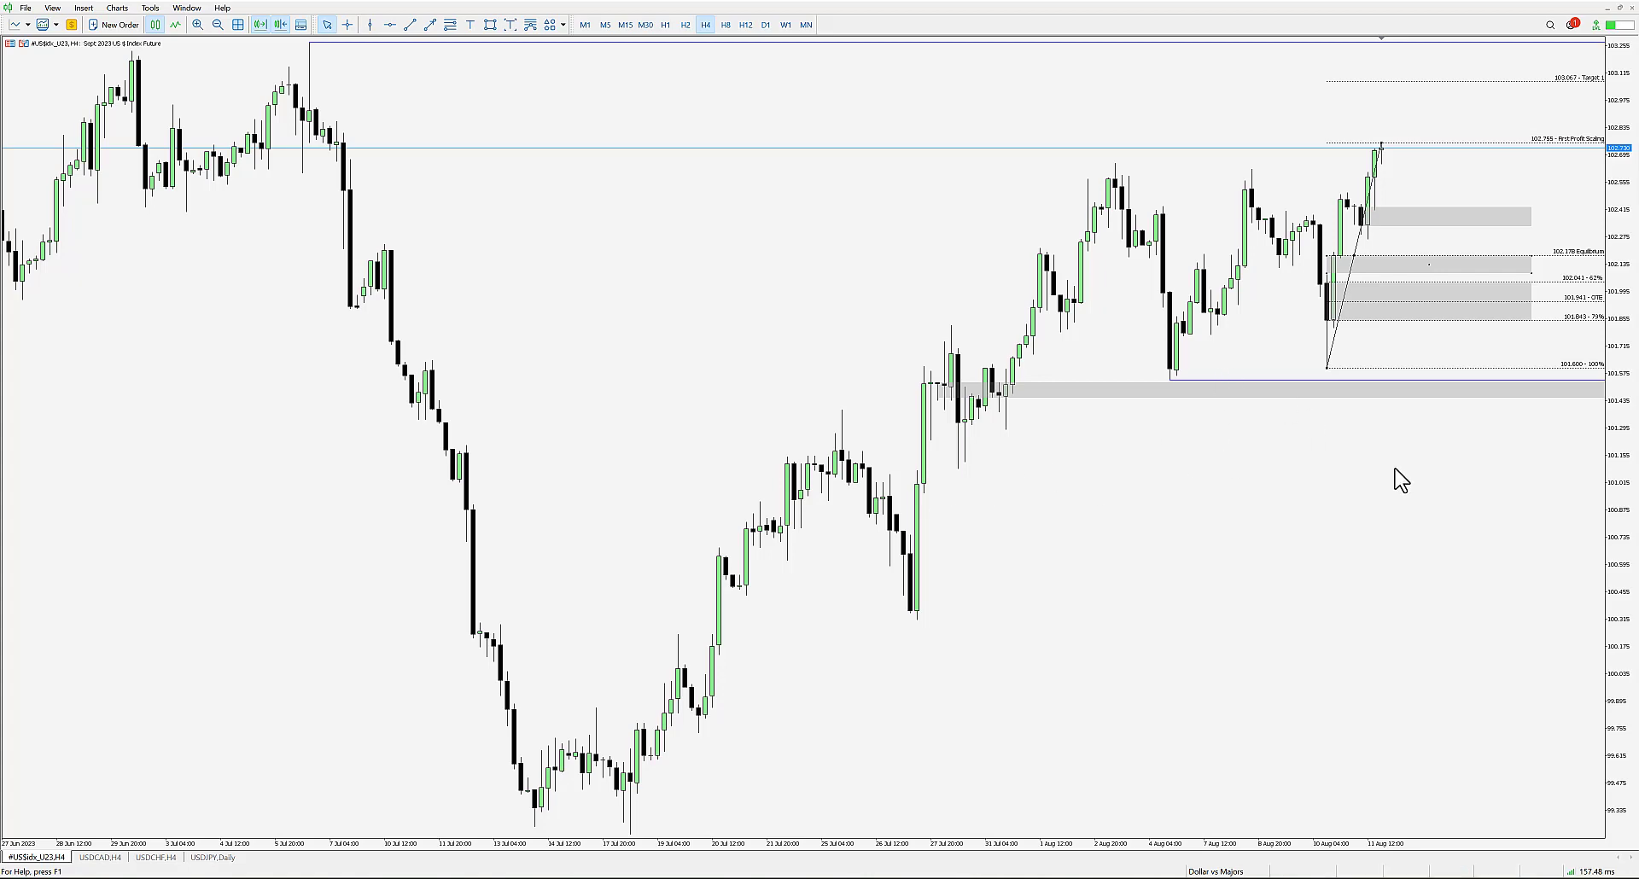
left_click_drag(1377, 38, 1074, 77)
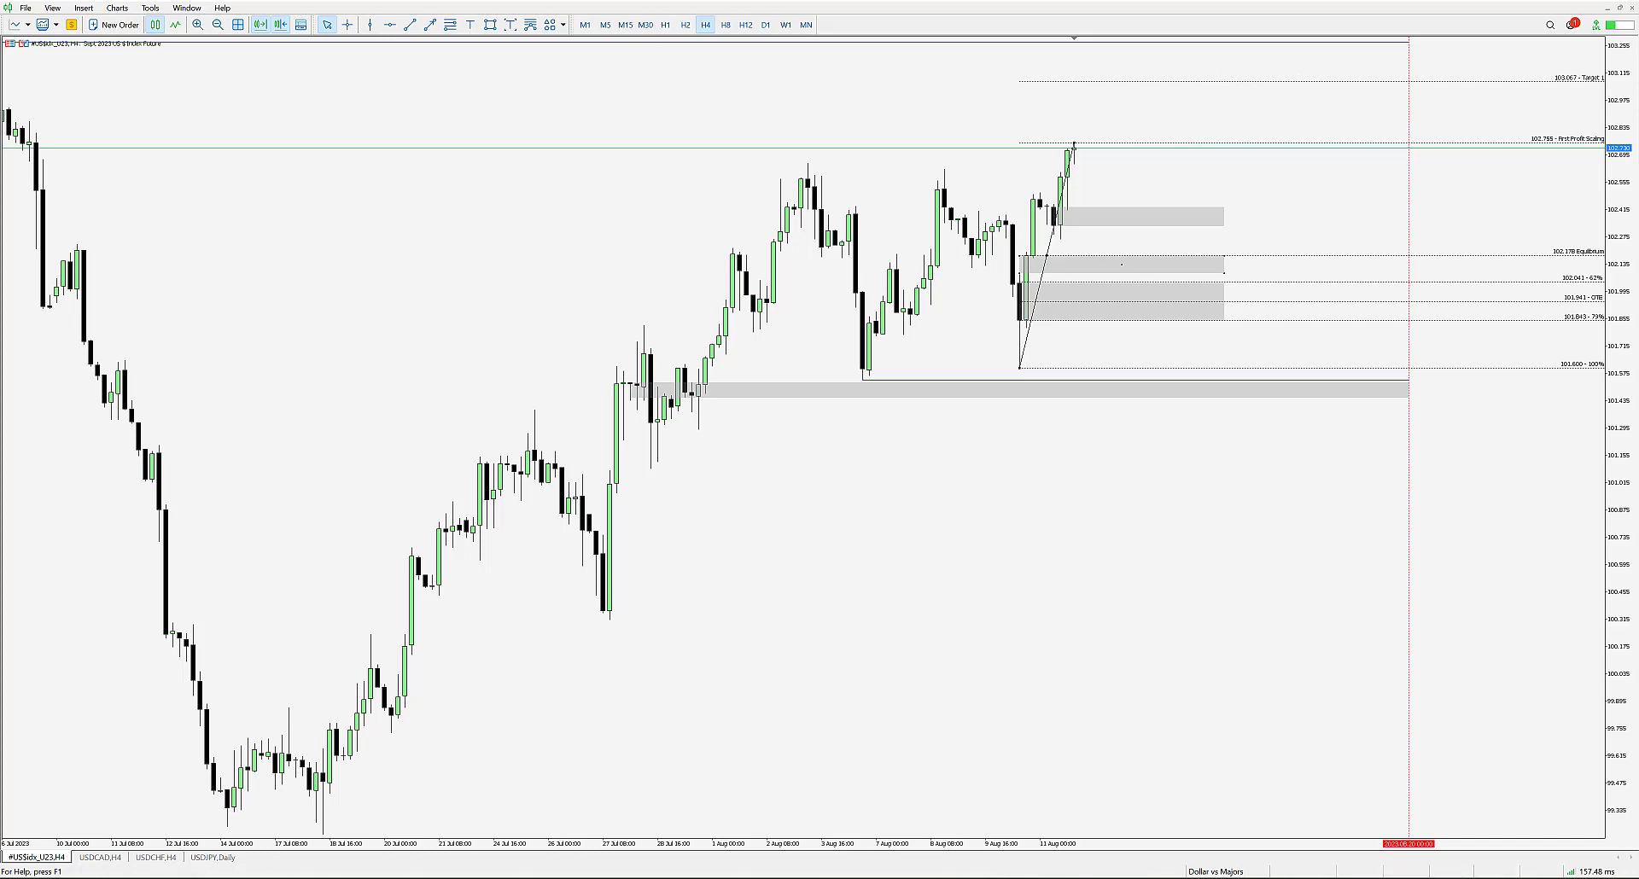
- Load the Majors vs Dollar profile again
left_click(1206, 874)
left_click(1238, 843)
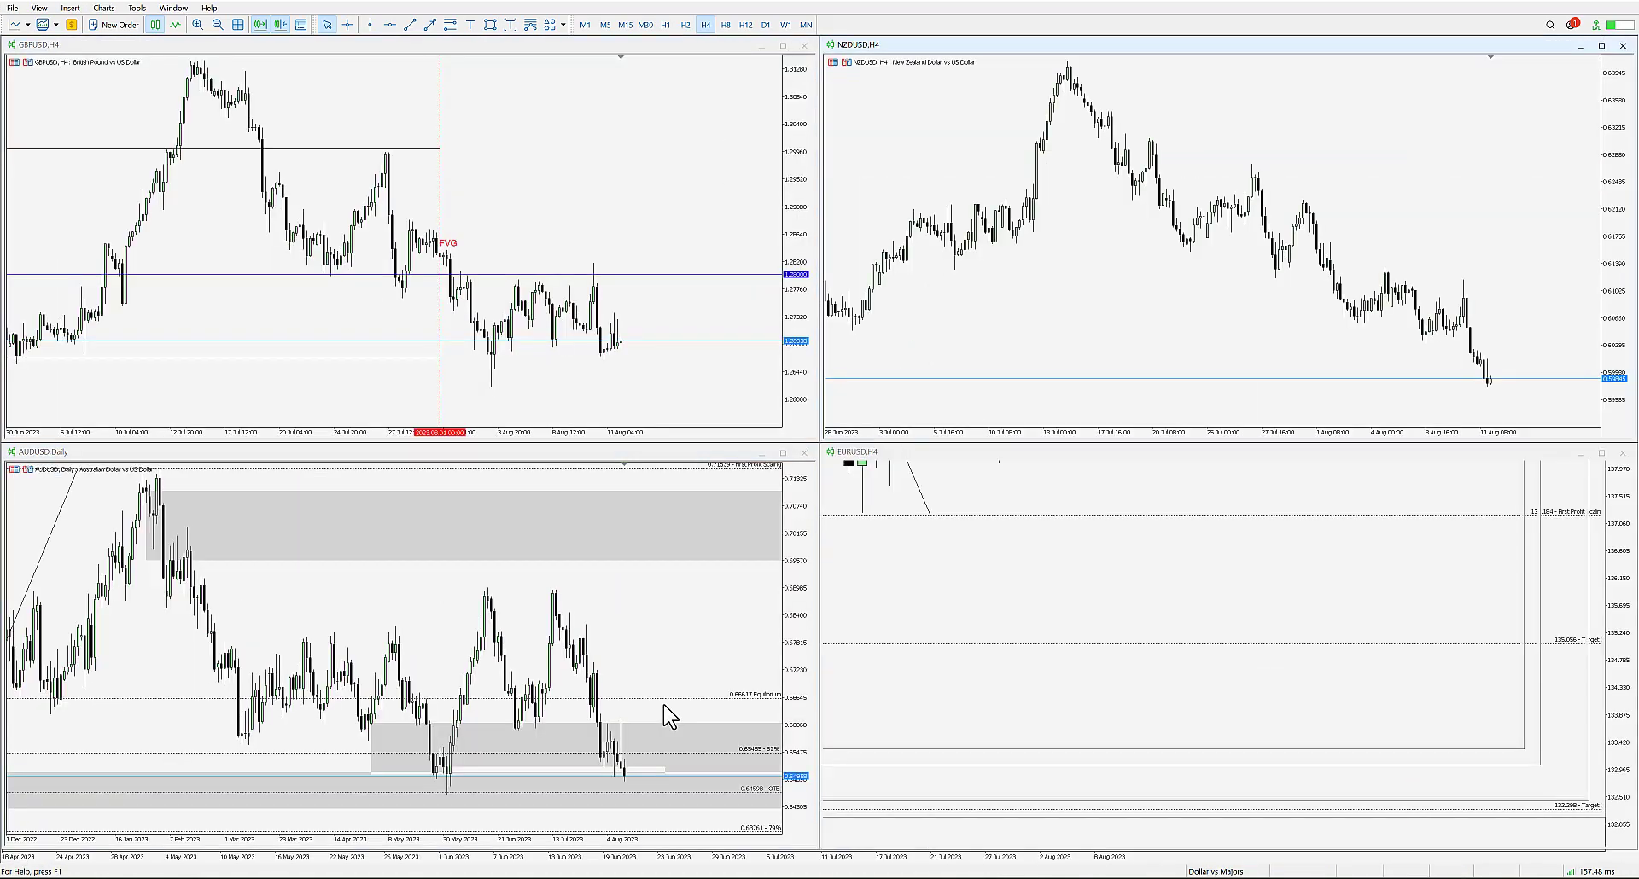
- Check EURUSD with a temporary Fibonacci retracement from the 10 August high to the 11 August low, re-anchored at the 11 August high
left_click(450, 25)
mouse_move(1272, 412)
left_mouse_down()
mouse_move(1349, 554)
mouse_move(1373, 683)
left_mouse_up()
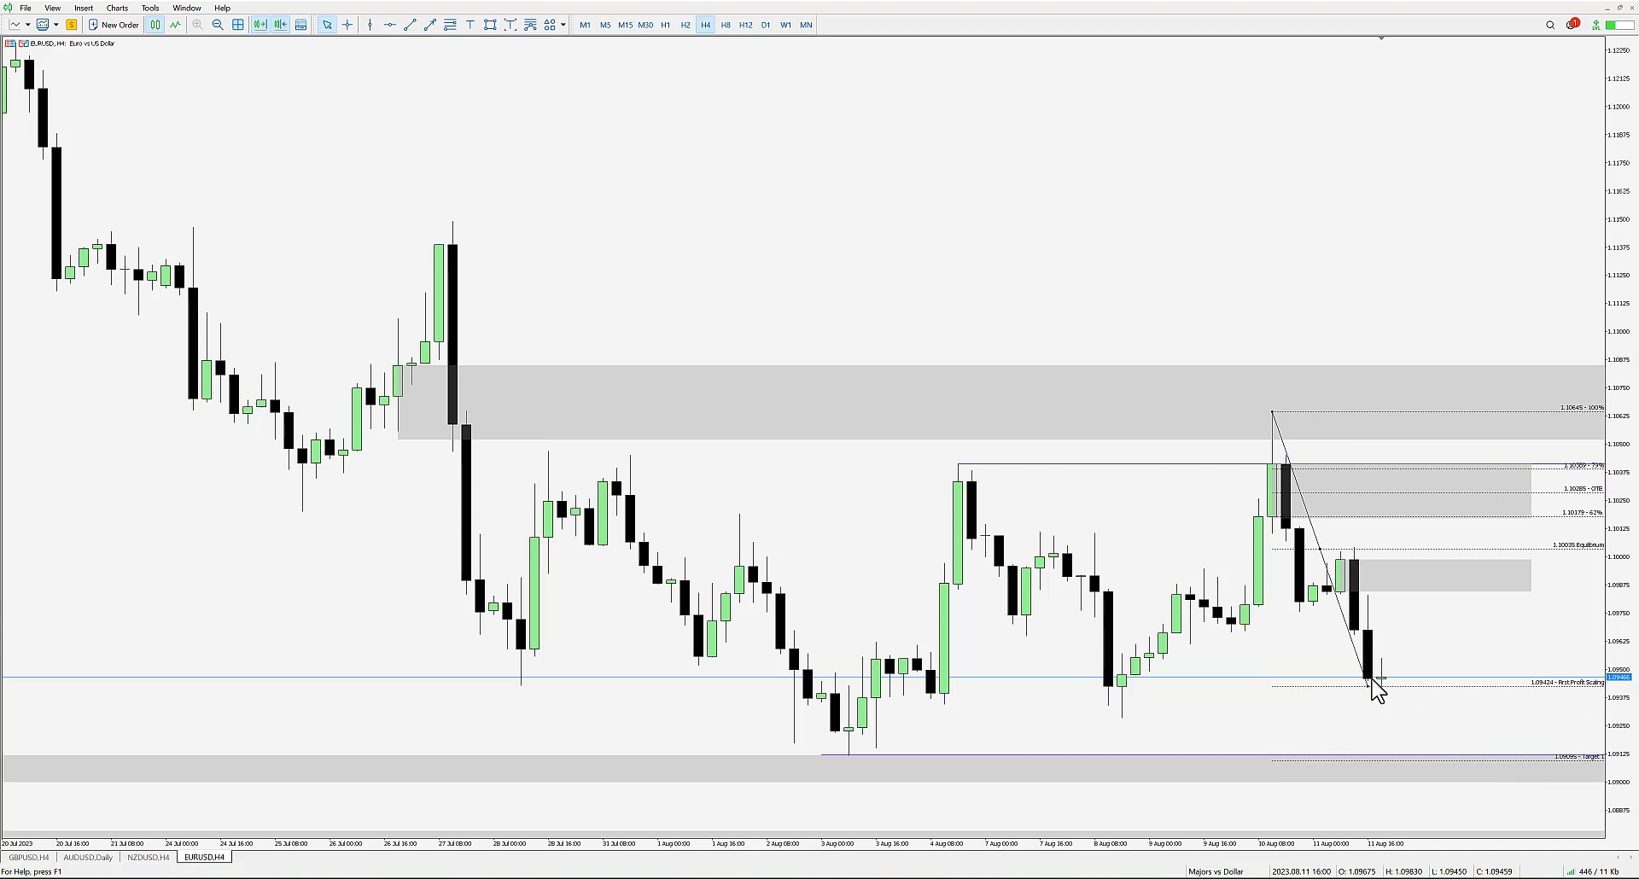
mouse_move(1372, 684)
left_click_drag(1272, 413, 1340, 547)
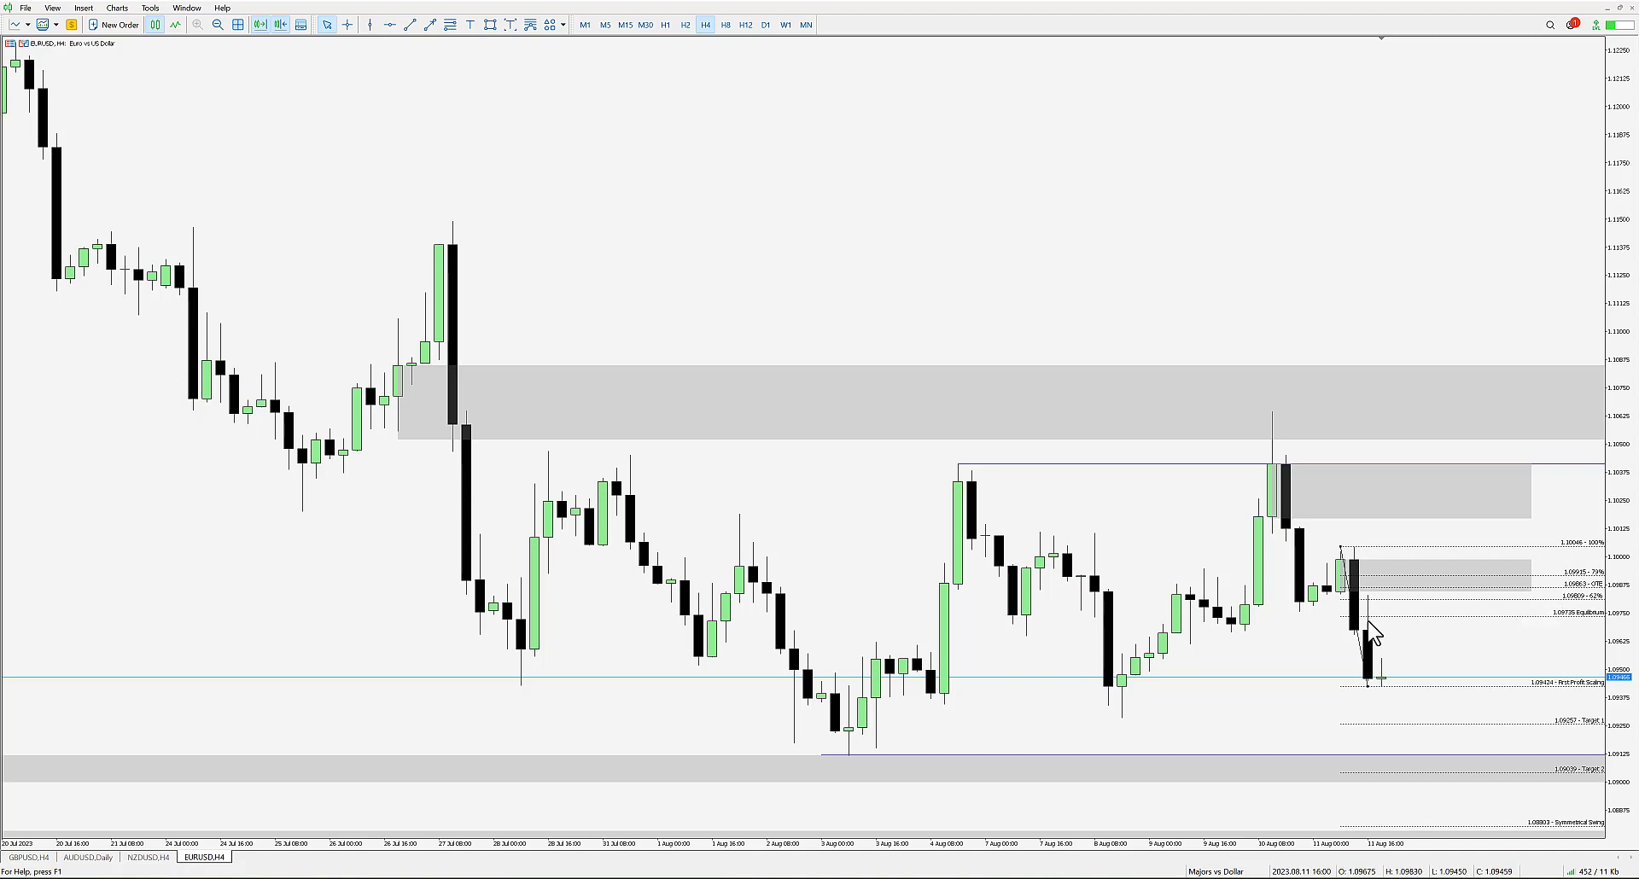
key("Delete")
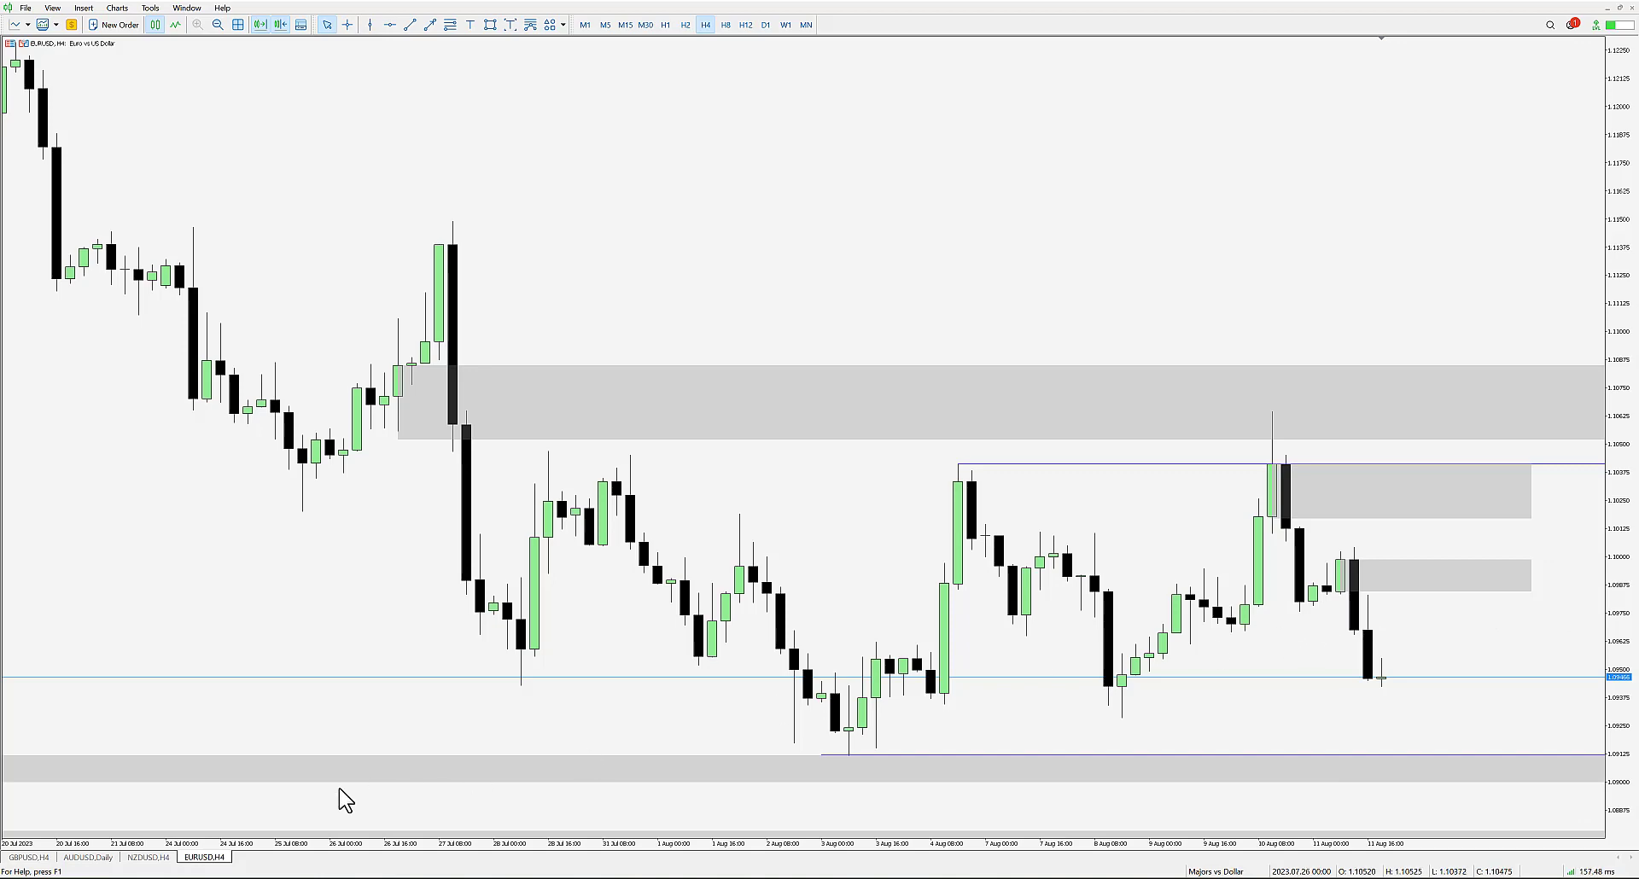
- Switch the EURUSD chart to the H1 timeframe with a denser candle scale
left_click(666, 25)
left_click(215, 26)
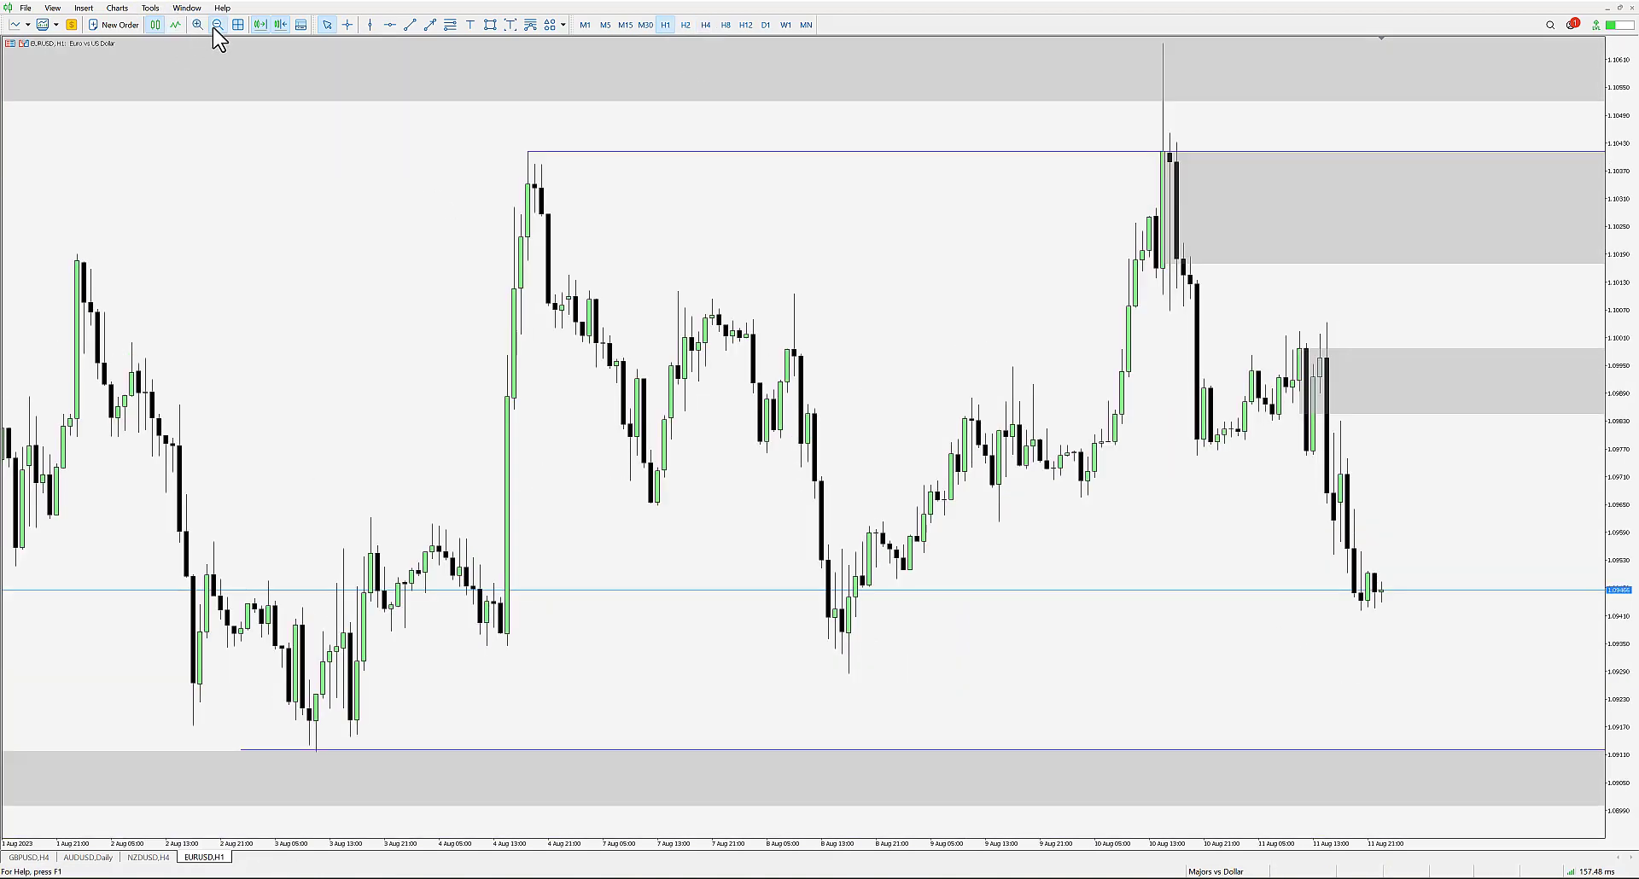
left_click(216, 28)
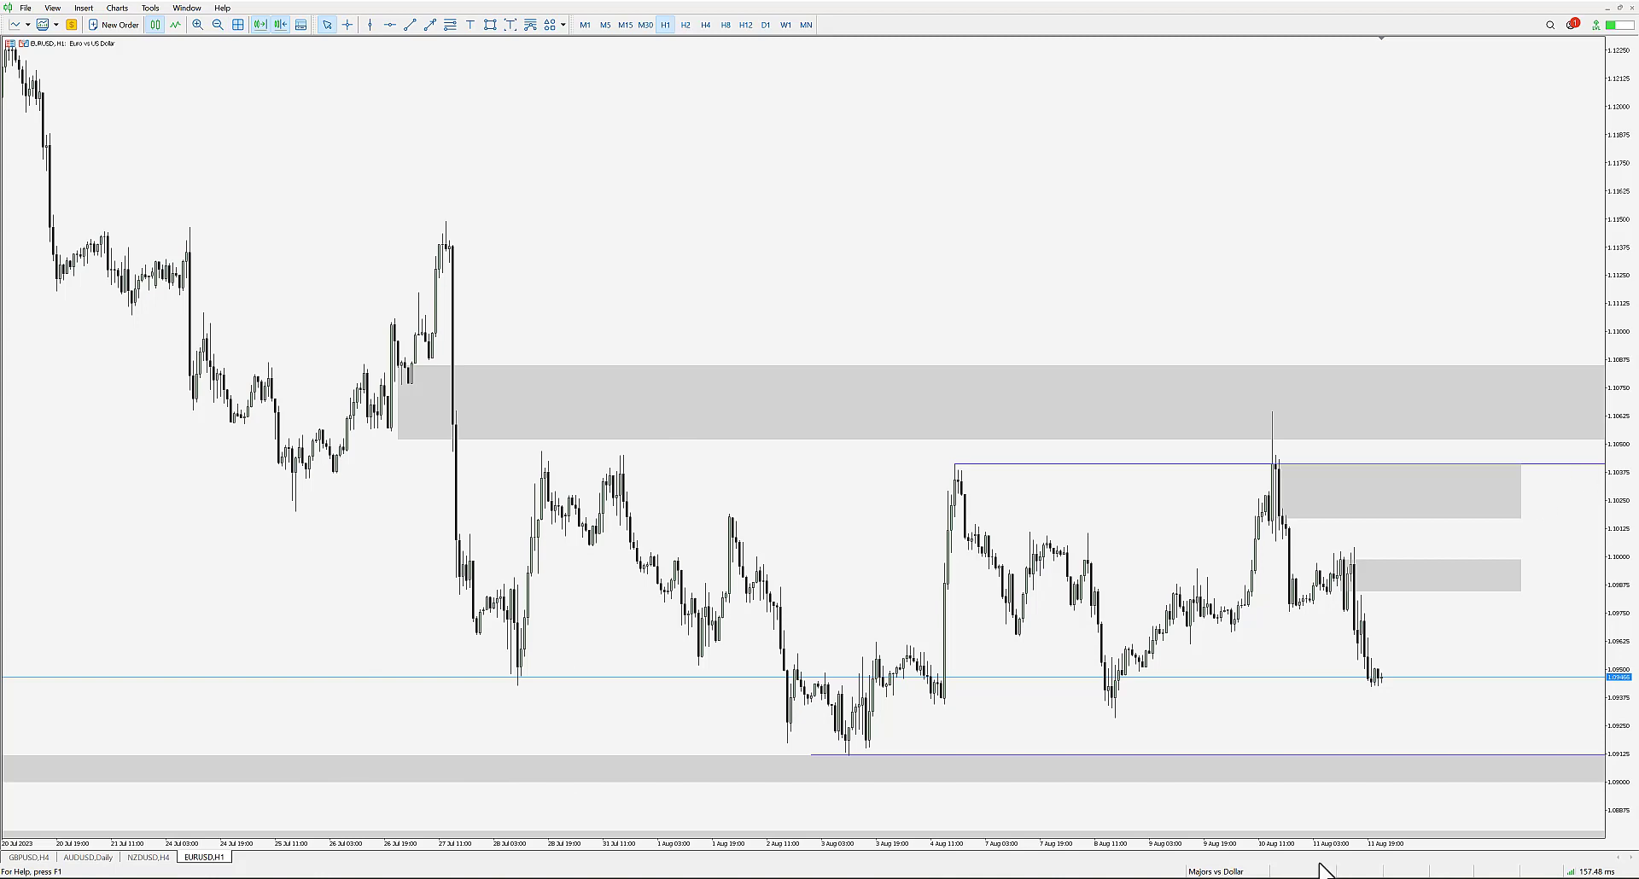
- Load the Dollar vs Majors profile
left_click(1208, 873)
left_click(1242, 816)
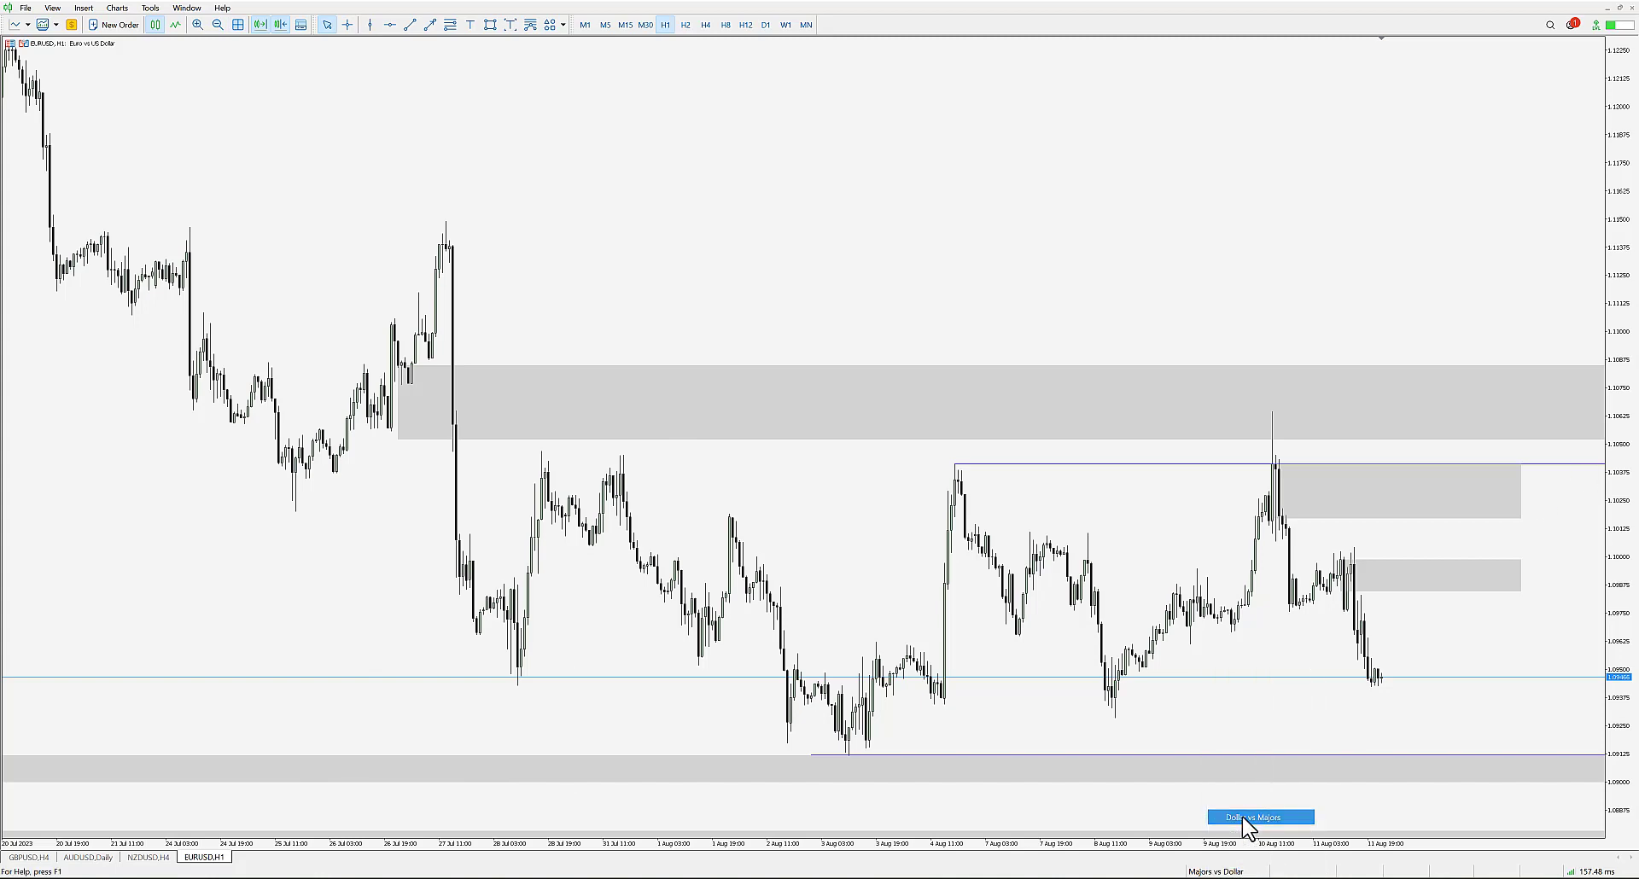